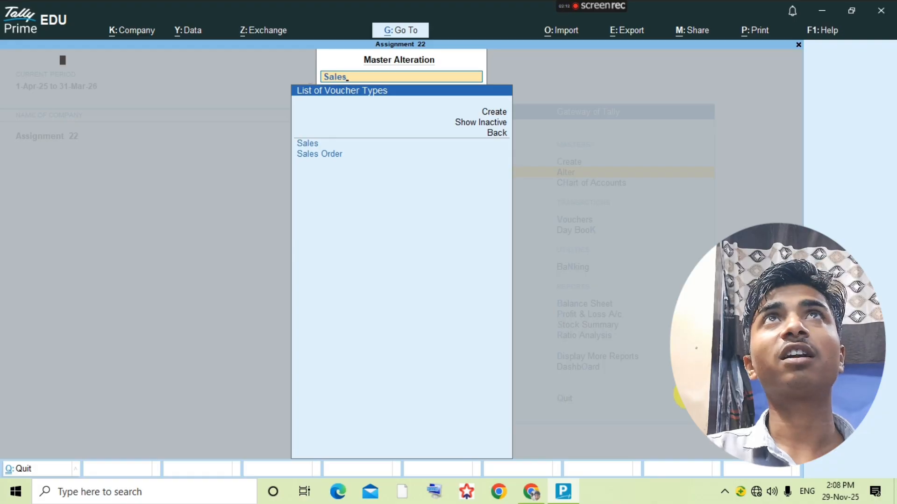
- Set the Sales voucher type's numbering method to Manual and save it
{"action": "key", "text": "Return"}
{"action": "key", "text": "Return"}
{"action": "key", "text": "Return"}
{"action": "key", "text": "Return"}
{"action": "key", "text": "Return"}
{"action": "type", "text": "man"}
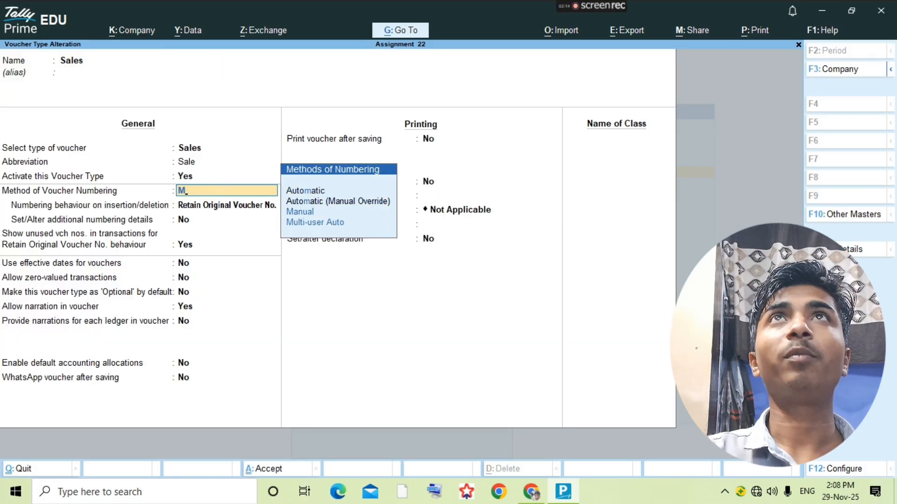
{"action": "key", "text": "Return"}
{"action": "key", "text": "ctrl+a"}
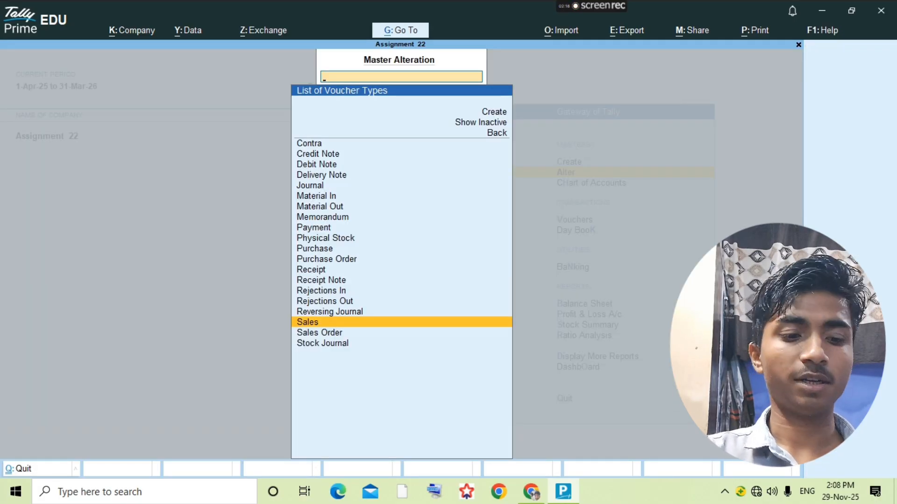
- Set the Journal voucher type's numbering method to Manual and return to the Gateway of Tally
{"action": "type", "text": "jou"}
{"action": "key", "text": "Return"}
{"action": "key", "text": "Return"}
{"action": "key", "text": "Return"}
{"action": "key", "text": "Return"}
{"action": "key", "text": "Return"}
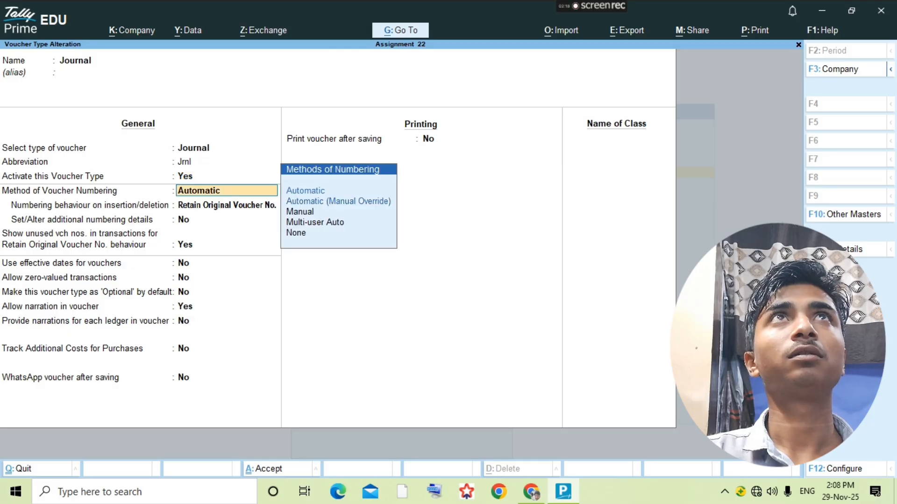
{"action": "type", "text": "m"}
{"action": "key", "text": "Return"}
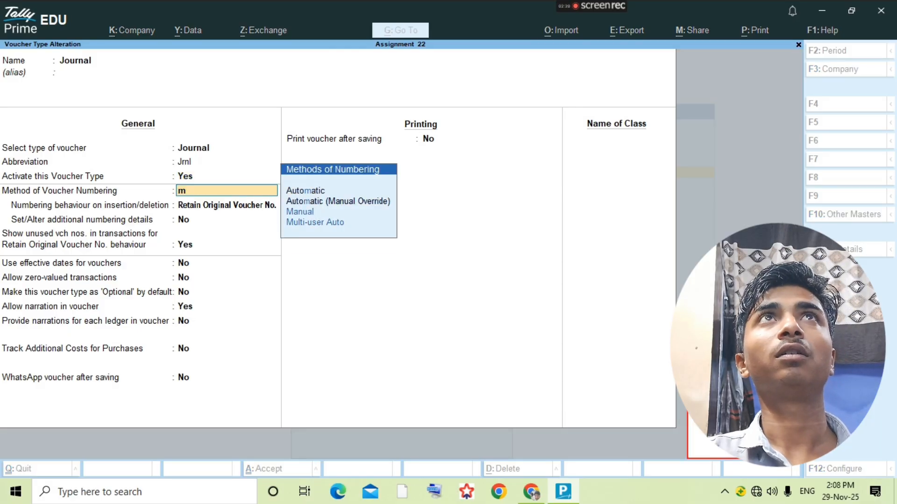
{"action": "type", "text": "anu"}
{"action": "key", "text": "Return"}
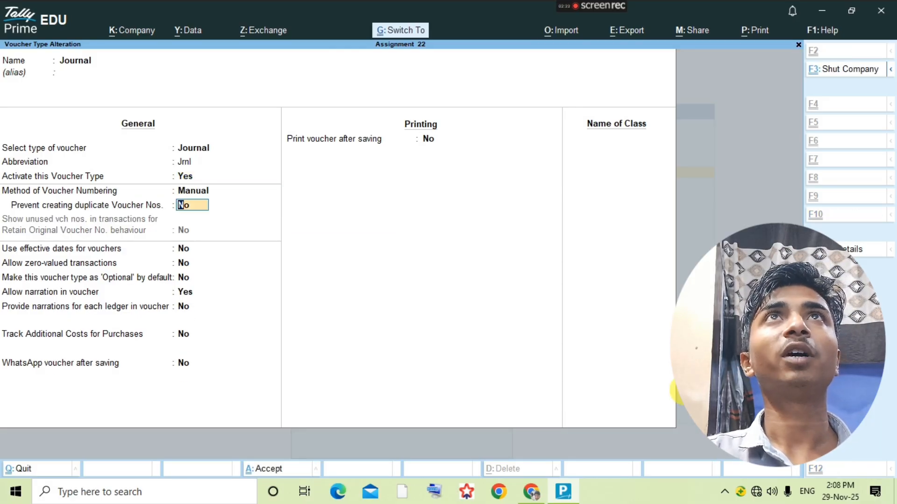
{"action": "key", "text": "ctrl+a"}
{"action": "key", "text": "Escape"}
{"action": "key", "text": "Escape"}
{"action": "key", "text": "Escape"}
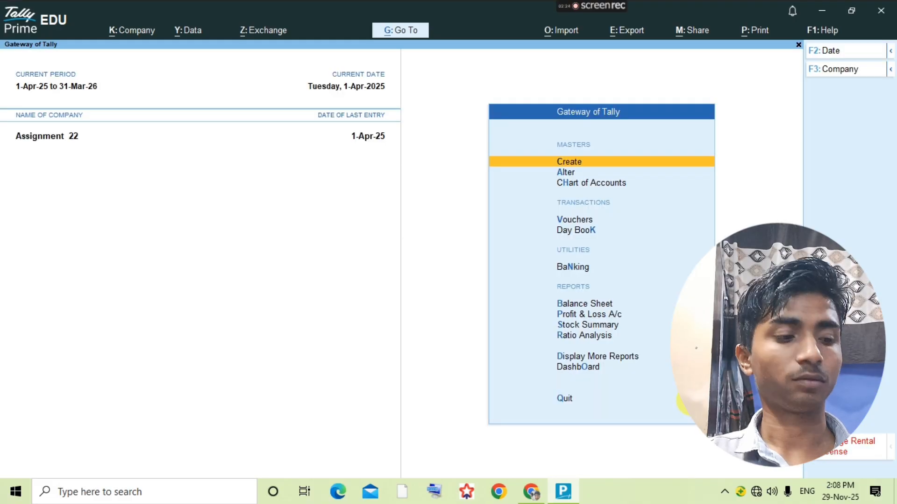
- Open the vouchers listed under the Purchase ledger
{"action": "key", "text": "d"}
{"action": "key", "text": "a"}
{"action": "key", "text": "l"}
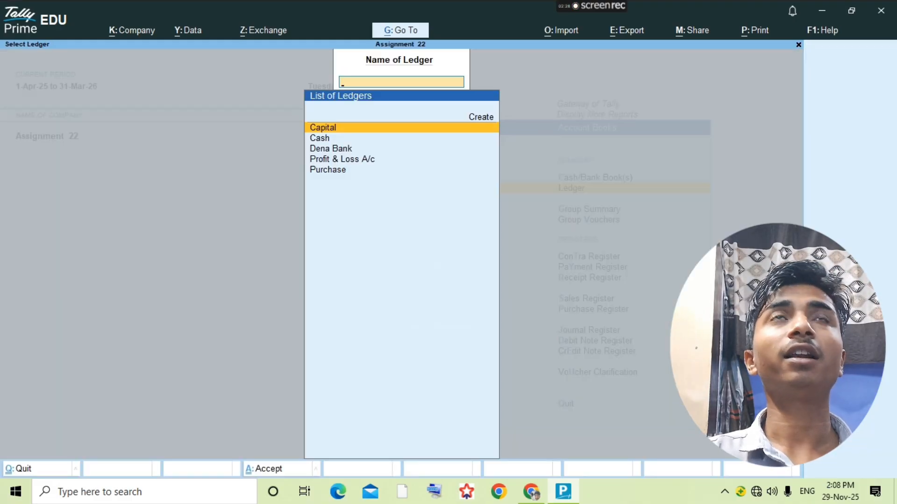
{"action": "type", "text": "pu"}
{"action": "key", "text": "Return"}
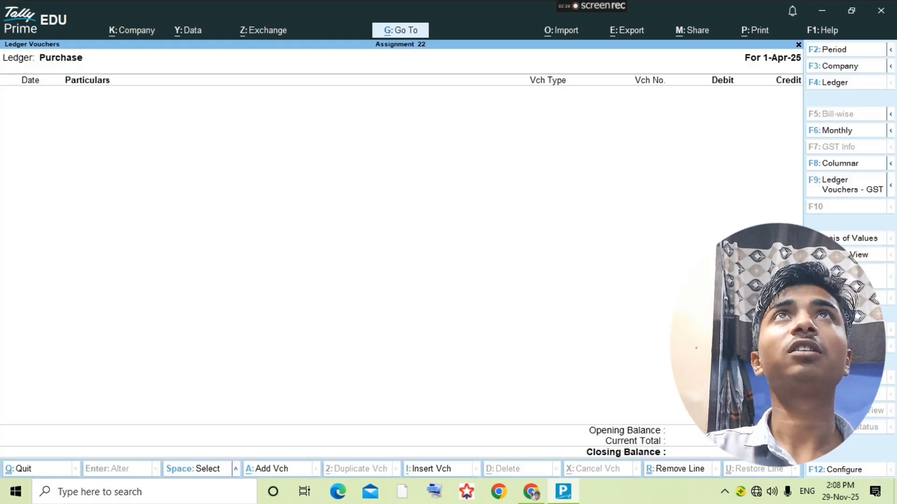
- Start a new purchase voucher in Item Invoice mode
{"action": "key", "text": "a"}
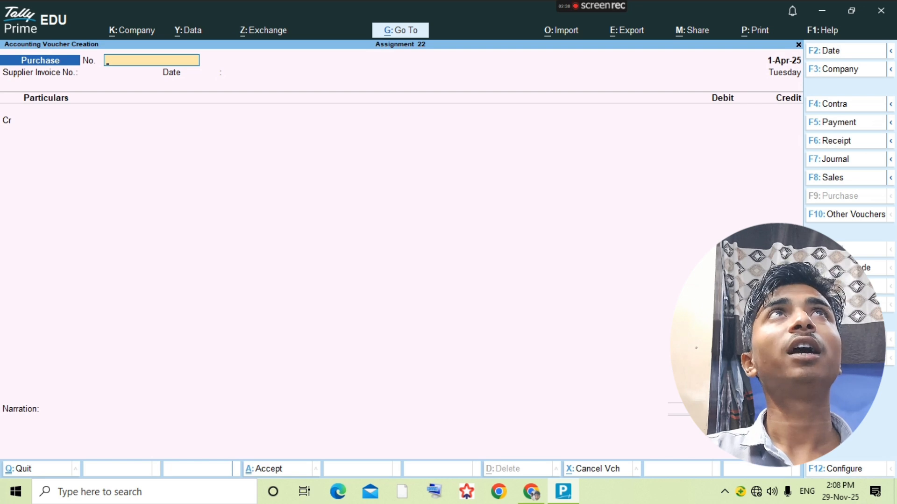
{"action": "key", "text": "ctrl+h"}
{"action": "key", "text": "Up"}
{"action": "key", "text": "Up"}
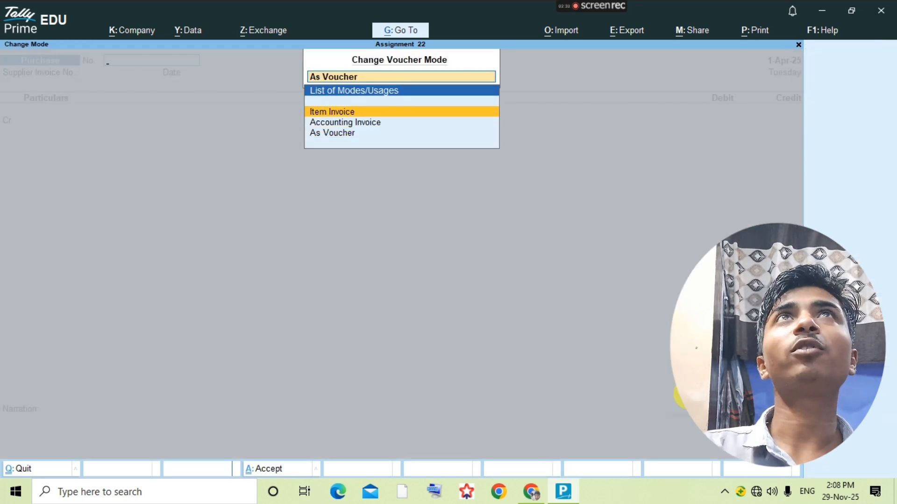
{"action": "key", "text": "Return"}
- Enter voucher number 1 and supplier invoice number 1, keeping the date
{"action": "type", "text": "1"}
{"action": "key", "text": "Return"}
{"action": "key", "text": "Return"}
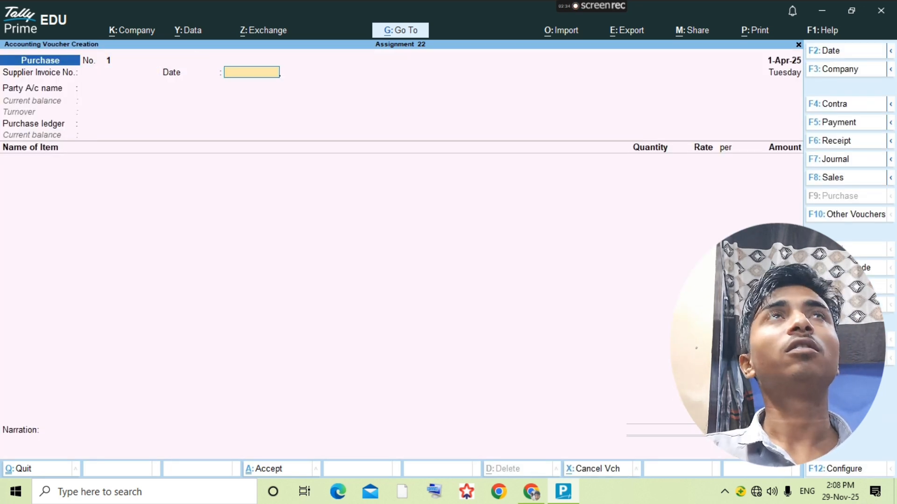
{"action": "key", "text": "Return"}
{"action": "key", "text": "BackSpace"}
{"action": "key", "text": "BackSpace"}
{"action": "type", "text": "1"}
{"action": "key", "text": "Return"}
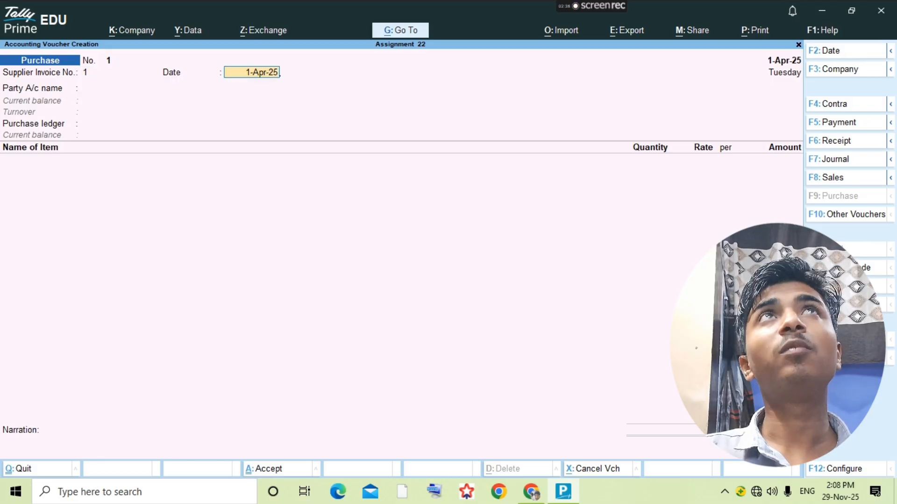
{"action": "key", "text": "Return"}
- Create party ledger Hindustan Ltd under Sundry Creditors
{"action": "key", "text": "alt+c"}
{"action": "type", "text": "H"}
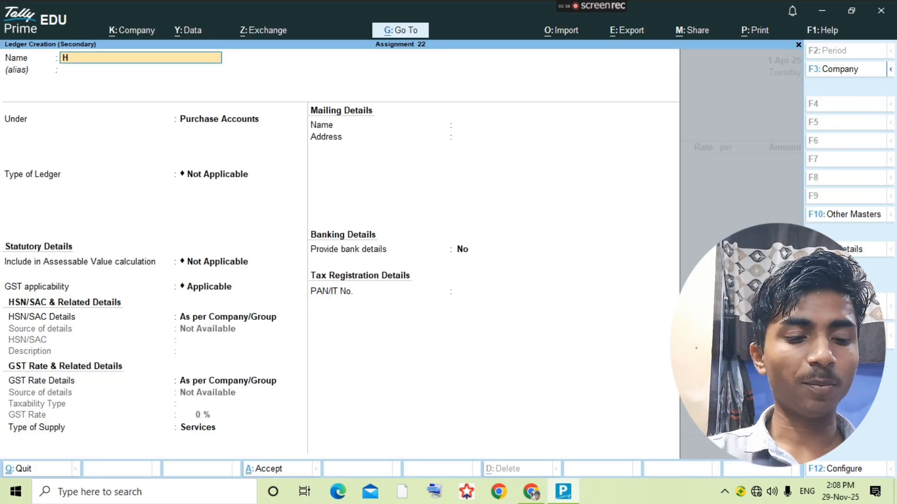
{"action": "type", "text": "industan"}
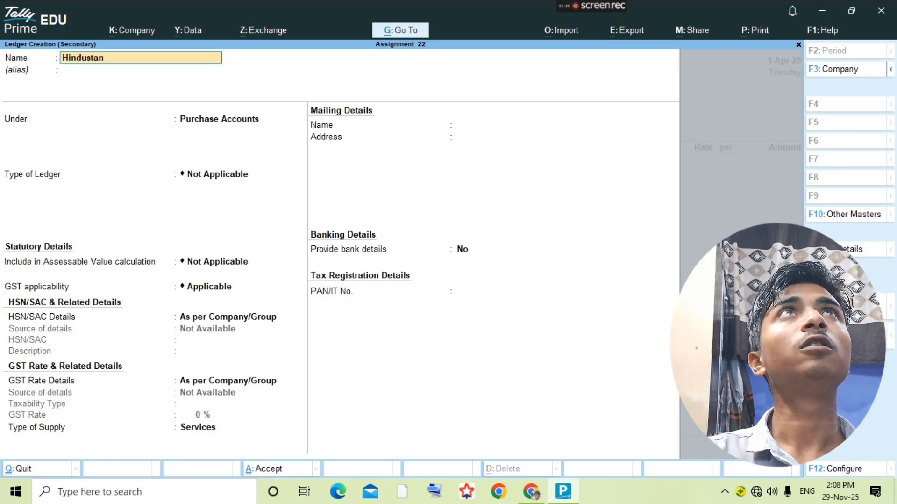
{"action": "type", "text": " Ltd."}
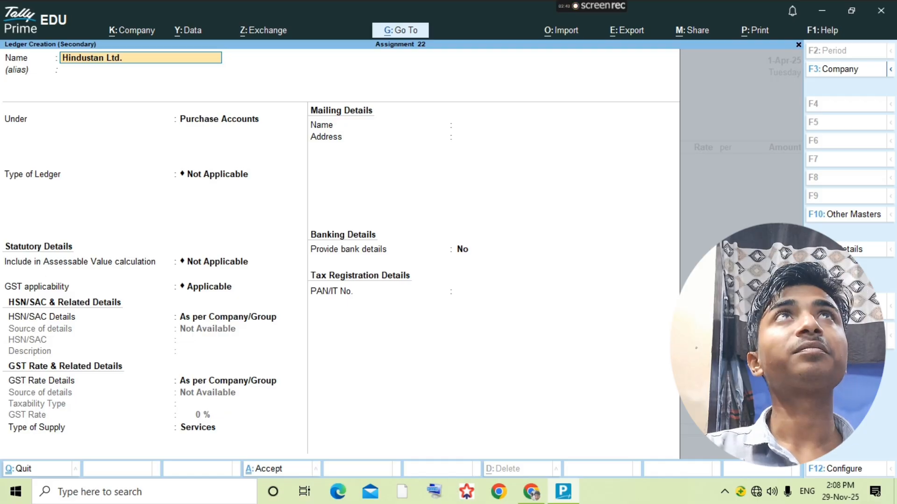
{"action": "key", "text": "Return"}
{"action": "type", "text": "Su"}
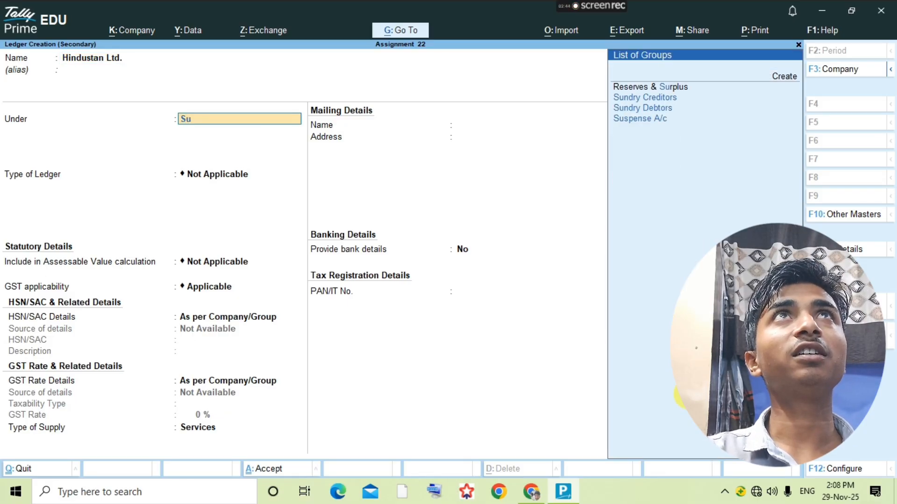
{"action": "type", "text": "ndry"}
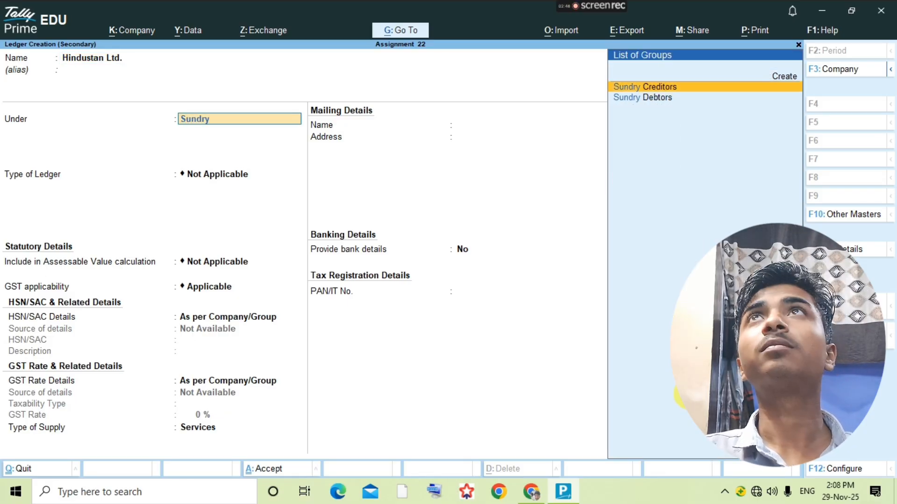
{"action": "key", "text": "Return"}
{"action": "key", "text": "ctrl+a"}
- Accept Hindustan Ltd. as the party with Purchase as the purchase ledger
{"action": "key", "text": "Return"}
{"action": "key", "text": "Return"}
{"action": "key", "text": "Return"}
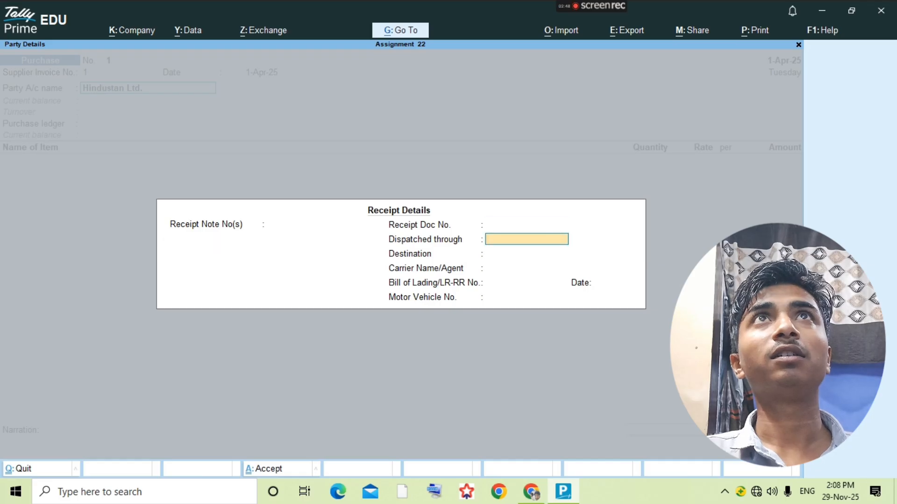
{"action": "key", "text": "ctrl+a"}
{"action": "key", "text": "Return"}
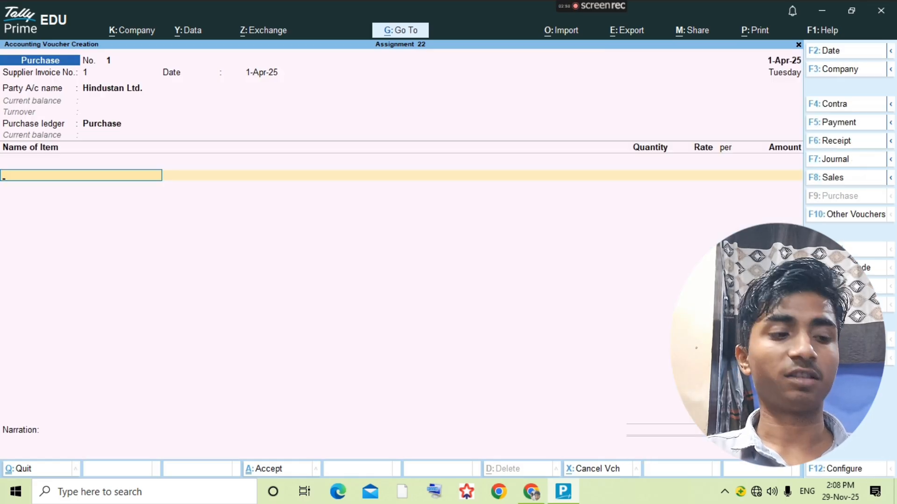
{"action": "key", "text": "alt+Tab"}
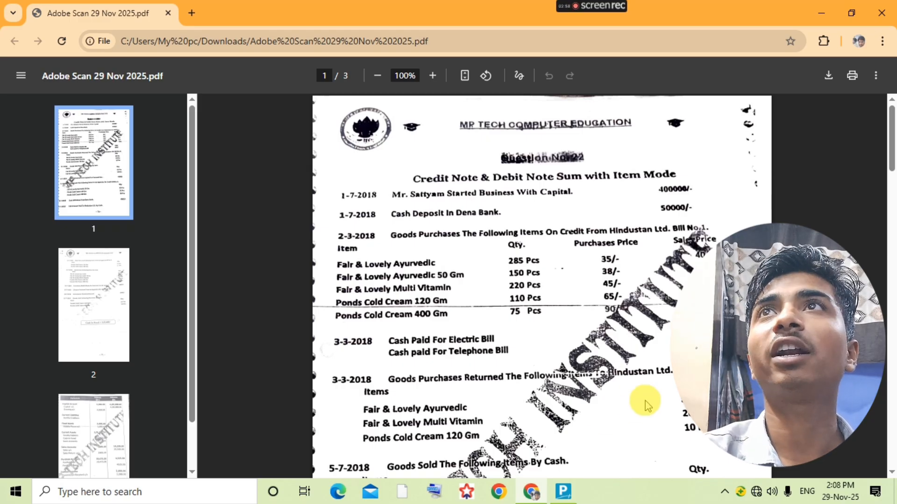
- Scroll page 1 of the assignment PDF to read the five items, then go back to Tally
{"action": "scroll", "coordinate": [645, 400], "scroll_direction": "down", "scroll_amount": 3}
{"action": "scroll", "coordinate": [645, 398], "scroll_direction": "down", "scroll_amount": 3}
{"action": "scroll", "coordinate": [645, 396], "scroll_direction": "down", "scroll_amount": 10}
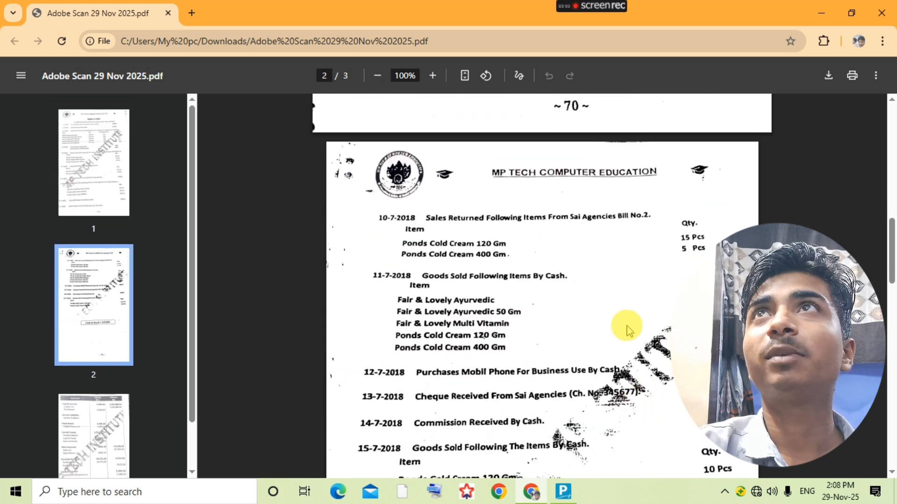
{"action": "scroll", "coordinate": [635, 340], "scroll_direction": "down", "scroll_amount": 2}
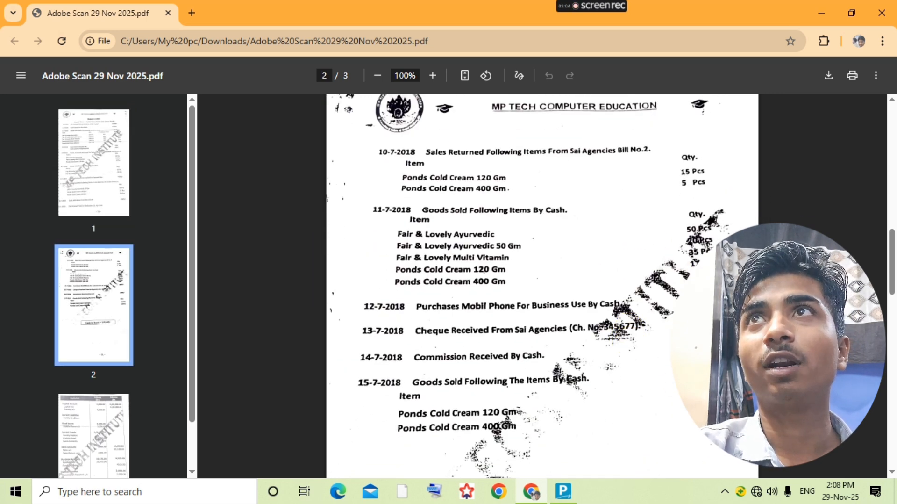
{"action": "scroll", "coordinate": [622, 324], "scroll_direction": "up", "scroll_amount": 15}
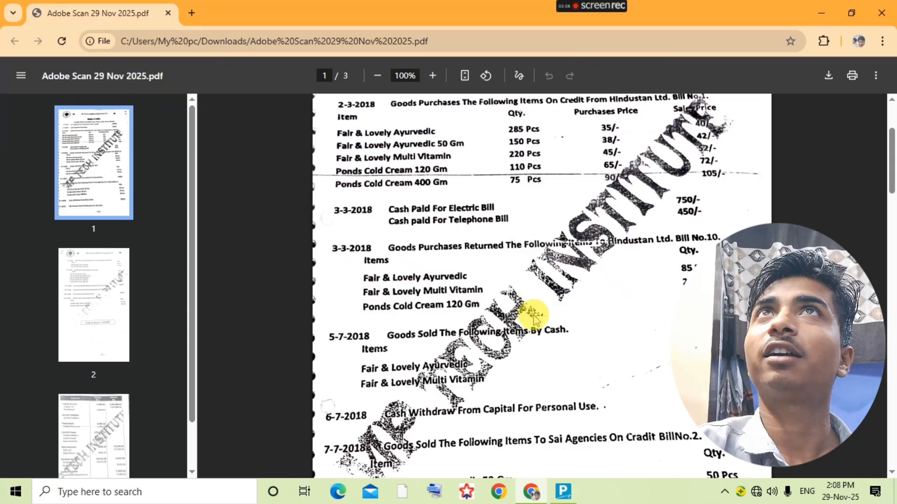
{"action": "scroll", "coordinate": [532, 308], "scroll_direction": "up", "scroll_amount": 2}
{"action": "scroll", "coordinate": [530, 320], "scroll_direction": "up", "scroll_amount": 1}
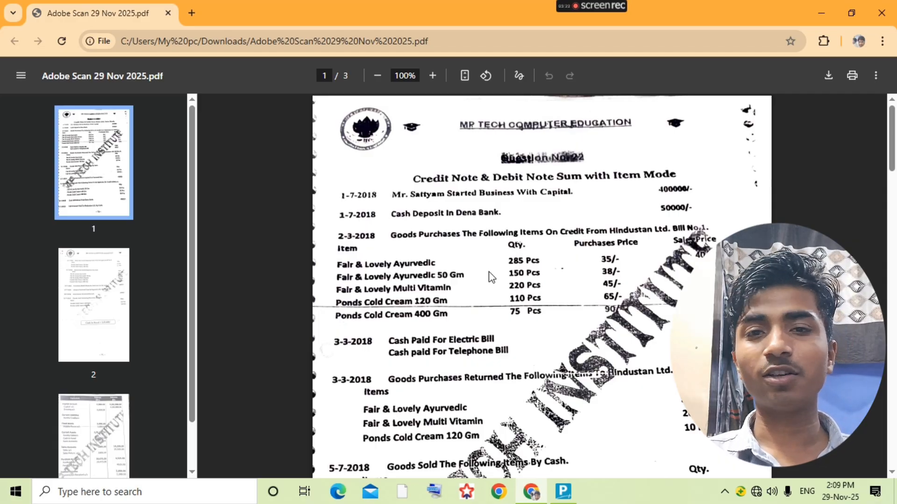
{"action": "key", "text": "alt+Tab"}
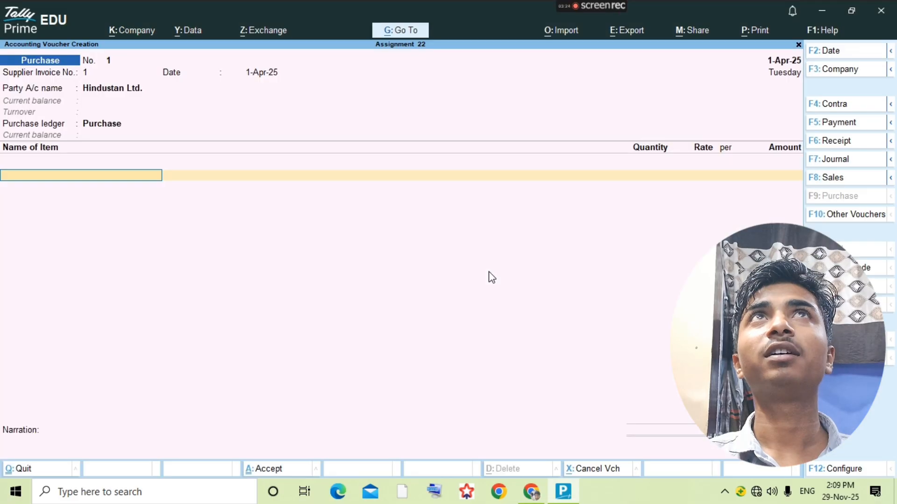
{"action": "key", "text": "alt+Tab"}
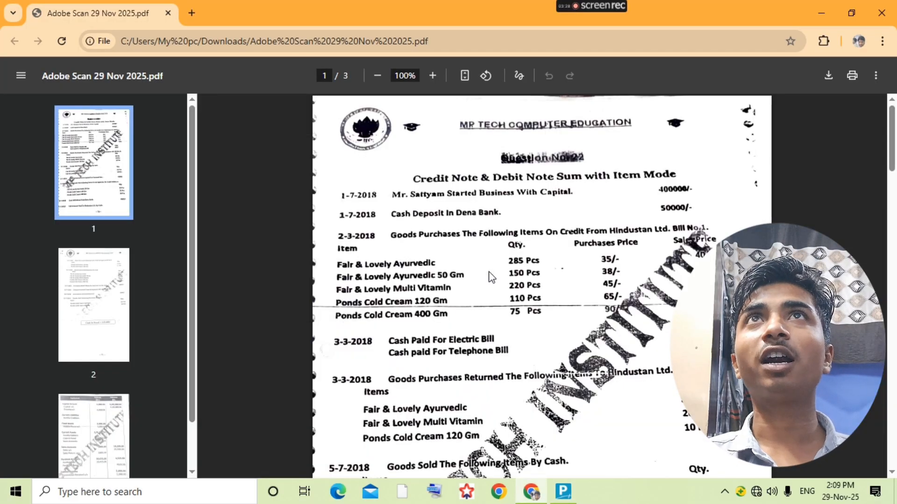
{"action": "key", "text": "alt+Tab"}
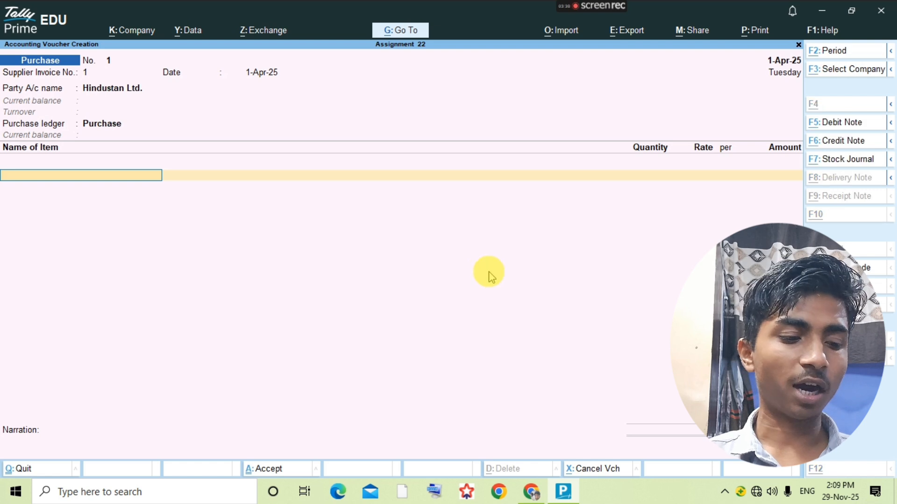
- Start a new stock item named Fair&Lovely Ayurvedic, fixing the mistyped last letter
{"action": "key", "text": "alt+c"}
{"action": "type", "text": "Fair"}
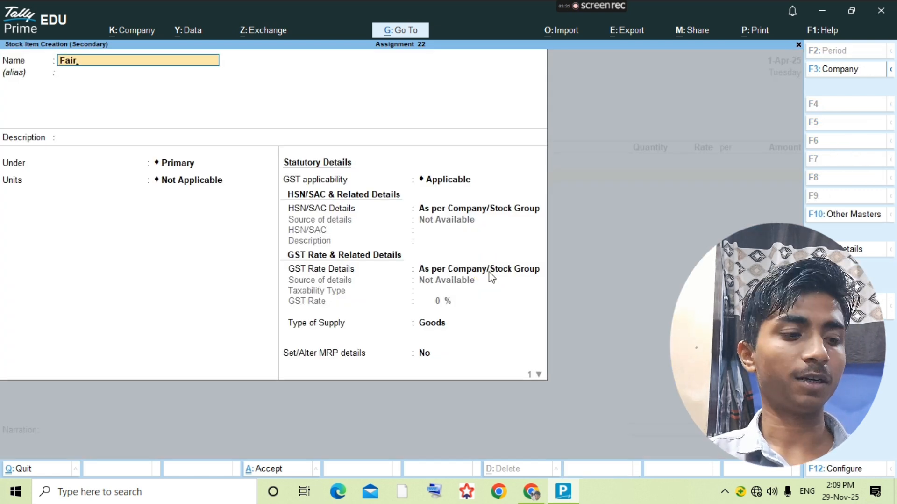
{"action": "type", "text": "&Love"}
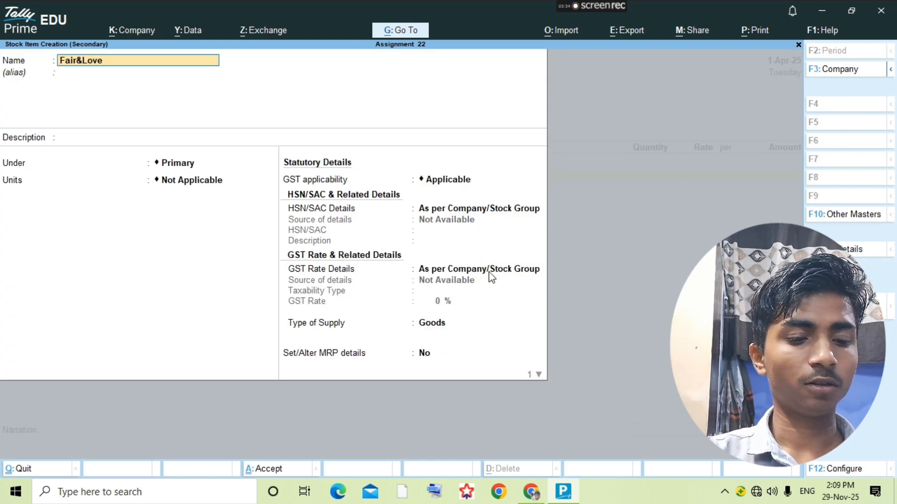
{"action": "type", "text": "ly Ayurve"}
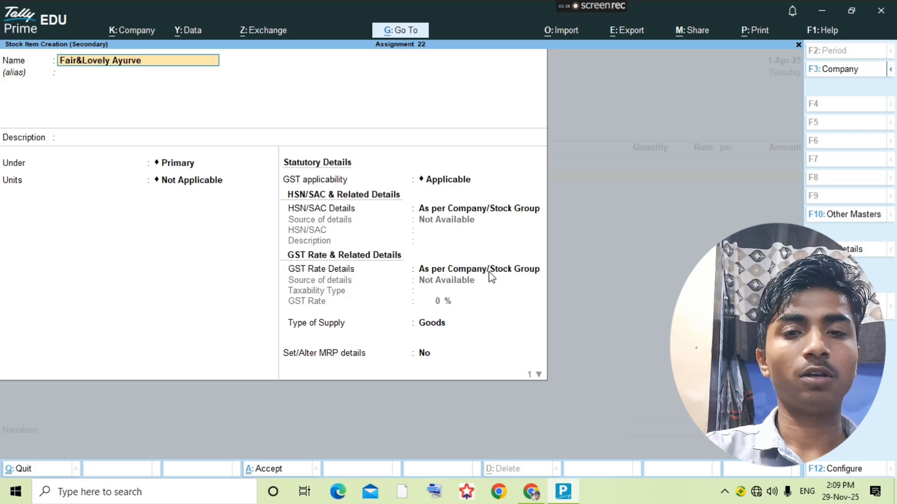
{"action": "type", "text": "div"}
{"action": "key", "text": "Return"}
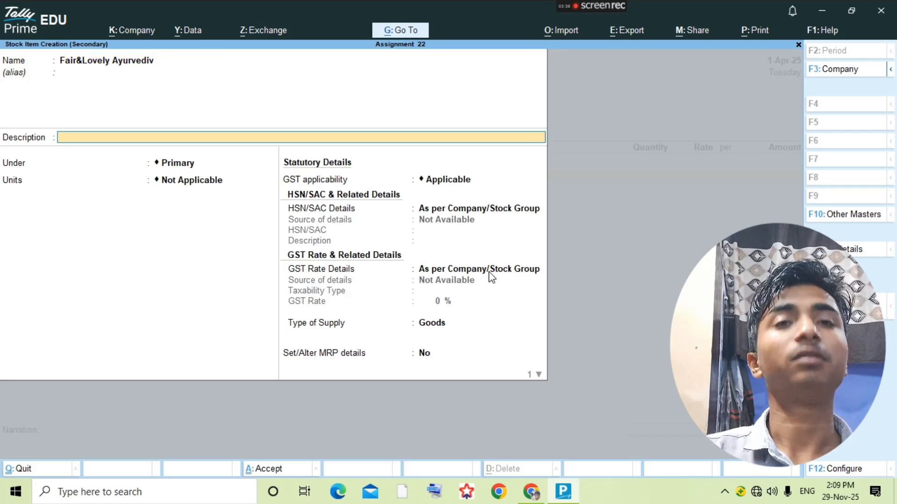
{"action": "key", "text": "BackSpace"}
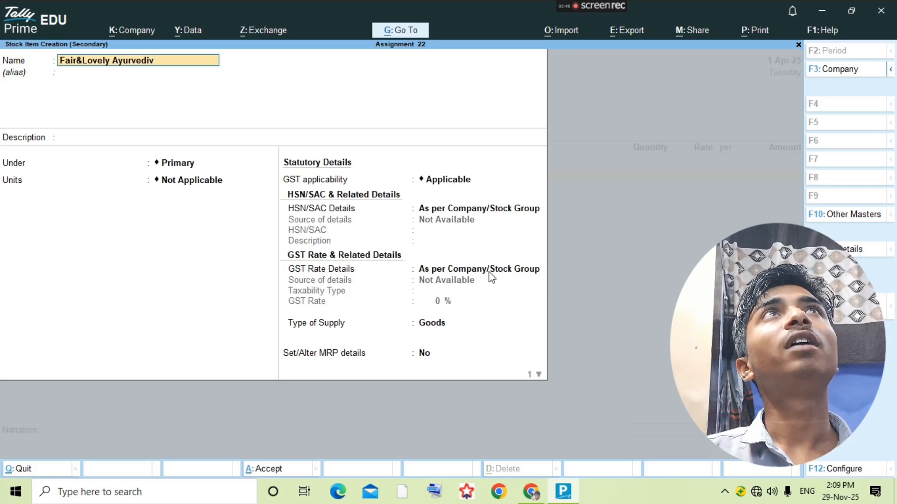
{"action": "key", "text": "BackSpace"}
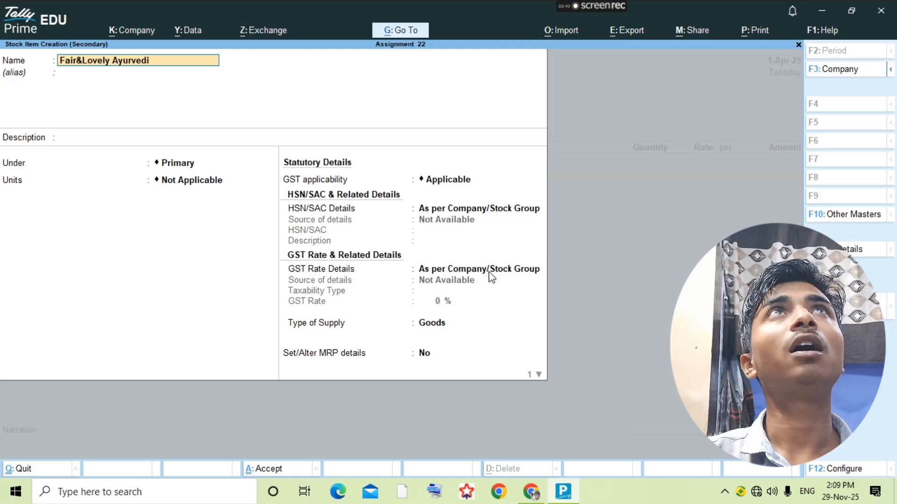
{"action": "type", "text": "c"}
{"action": "key", "text": "Return"}
{"action": "key", "text": "Return"}
{"action": "key", "text": "Return"}
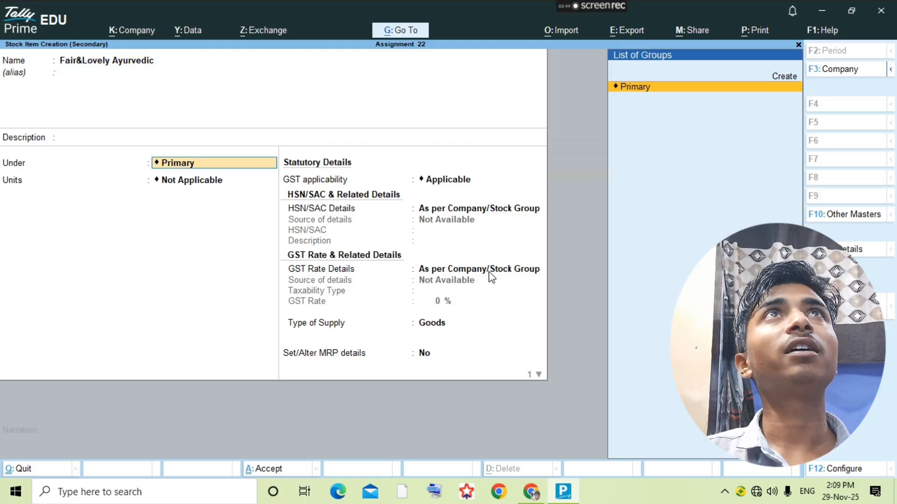
- Create unit pcs with UQC PCS-PIECES and 3 decimals, then save the item
{"action": "key", "text": "alt+c"}
{"action": "type", "text": "pcs"}
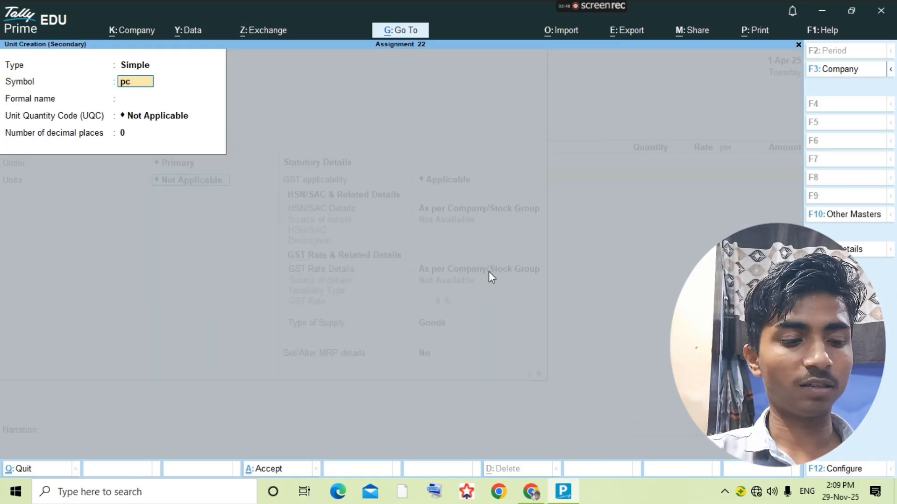
{"action": "key", "text": "Return"}
{"action": "key", "text": "Return"}
{"action": "type", "text": "pcs"}
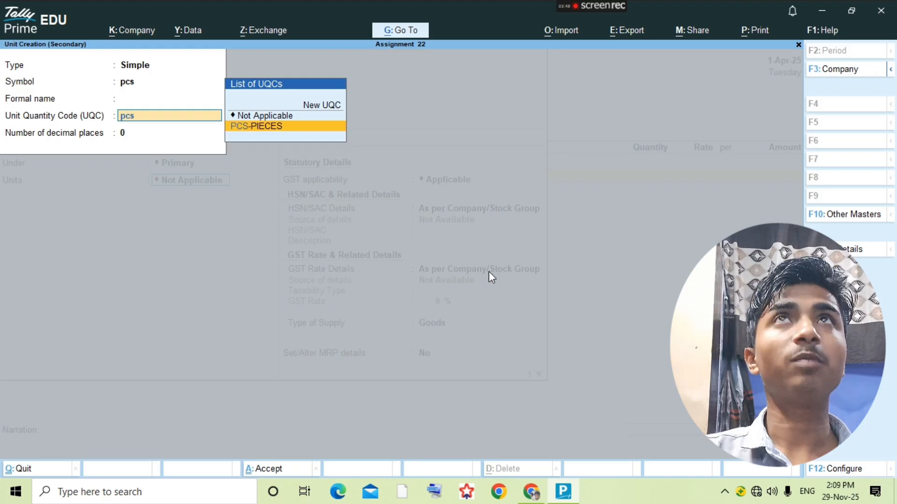
{"action": "key", "text": "Return"}
{"action": "type", "text": "3"}
{"action": "key", "text": "Return"}
{"action": "key", "text": "Return"}
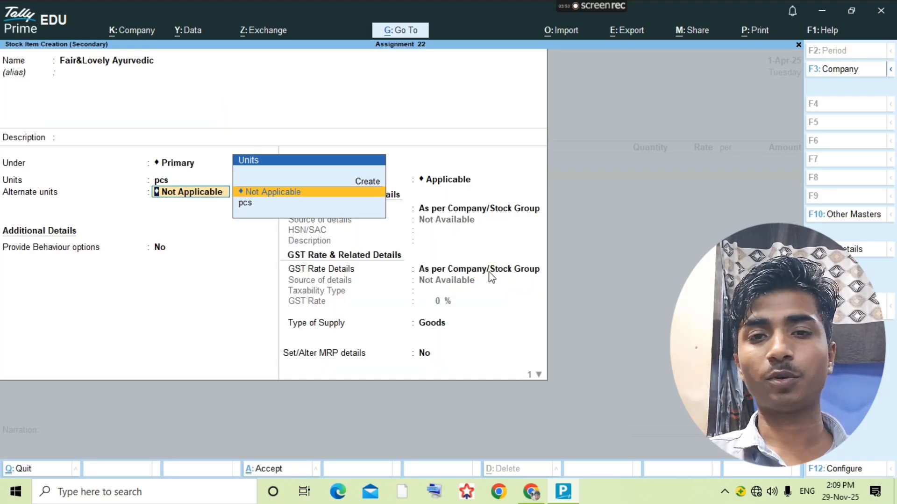
{"action": "key", "text": "Return"}
{"action": "key", "text": "ctrl"}
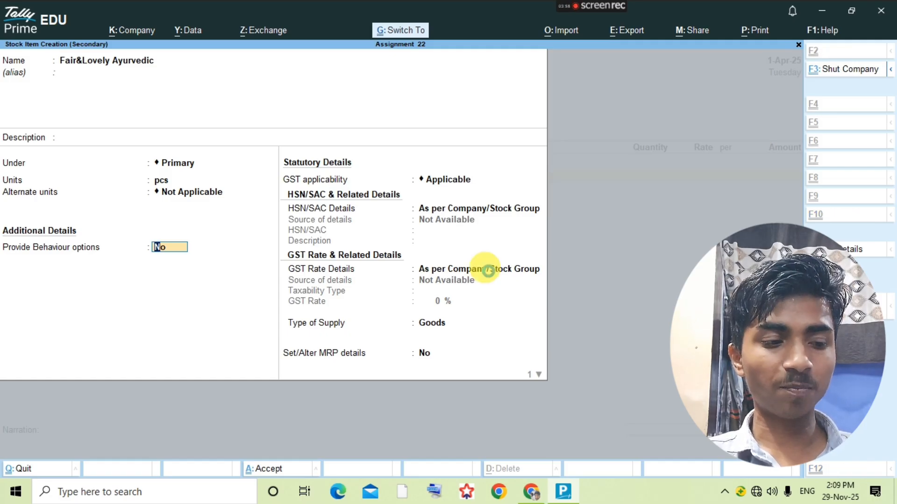
{"action": "key", "text": "ctrl+a"}
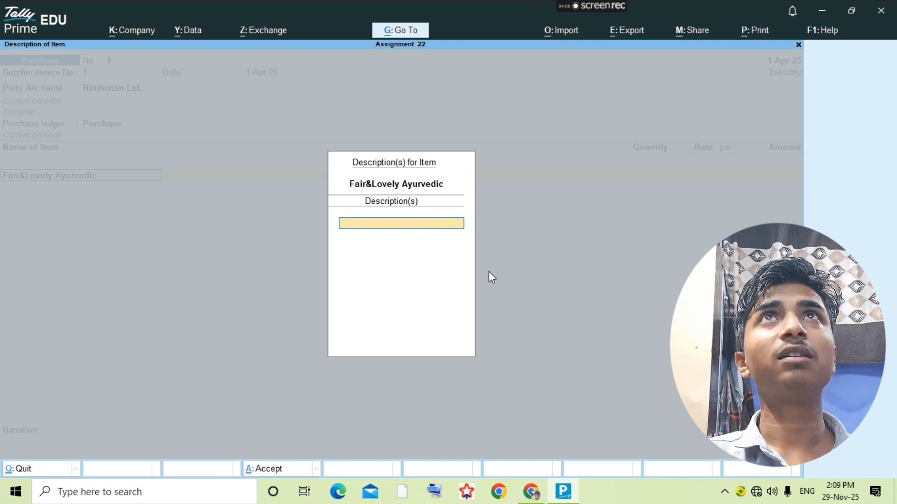
- Enter 285 pcs of Fair&Lovely Ayurvedic at rate 35, totalling 9,975.00
{"action": "key", "text": "Return"}
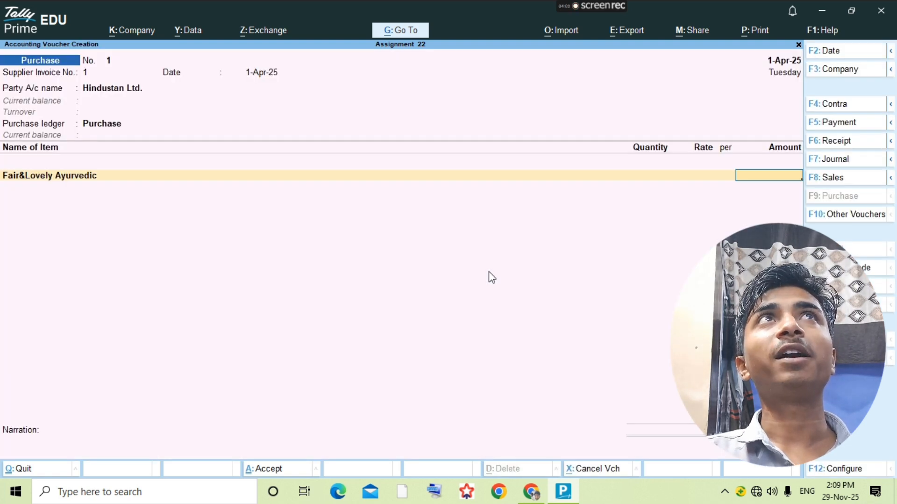
{"action": "key", "text": "alt+Tab"}
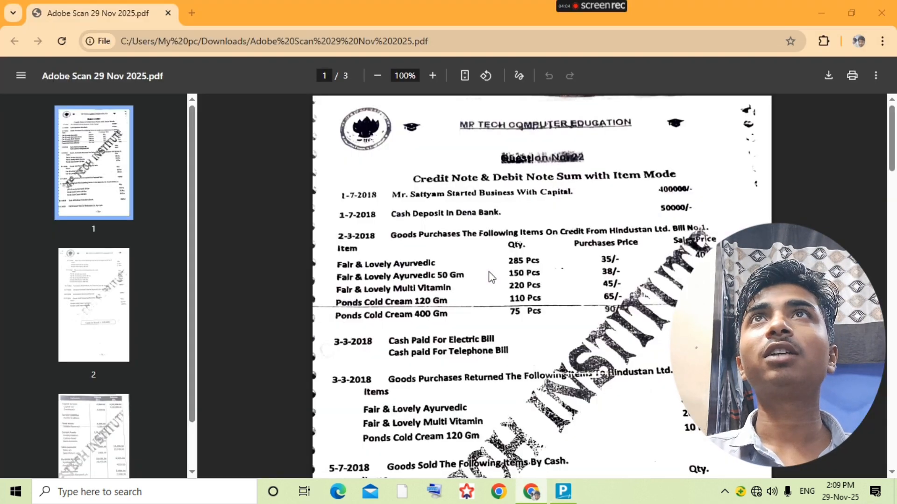
{"action": "key", "text": "alt+Tab"}
{"action": "type", "text": "28"}
{"action": "key", "text": "BackSpace"}
{"action": "key", "text": "BackSpace"}
{"action": "key", "text": "BackSpace"}
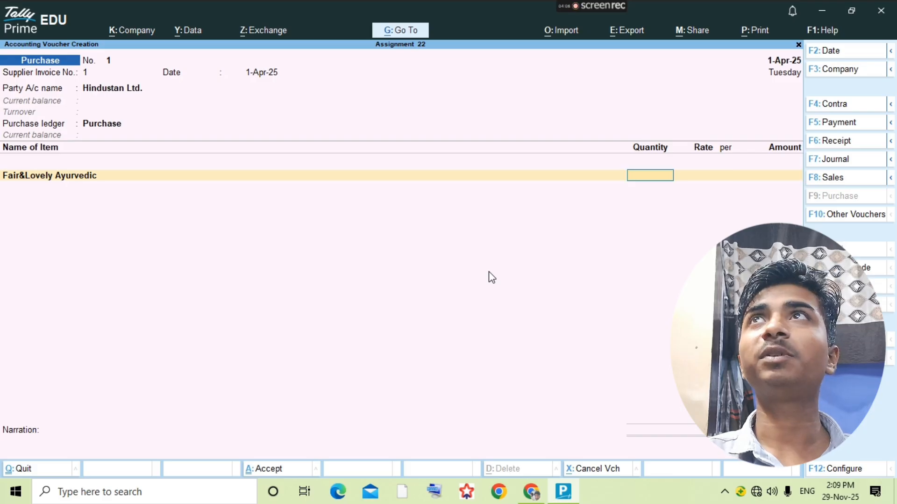
{"action": "type", "text": "285"}
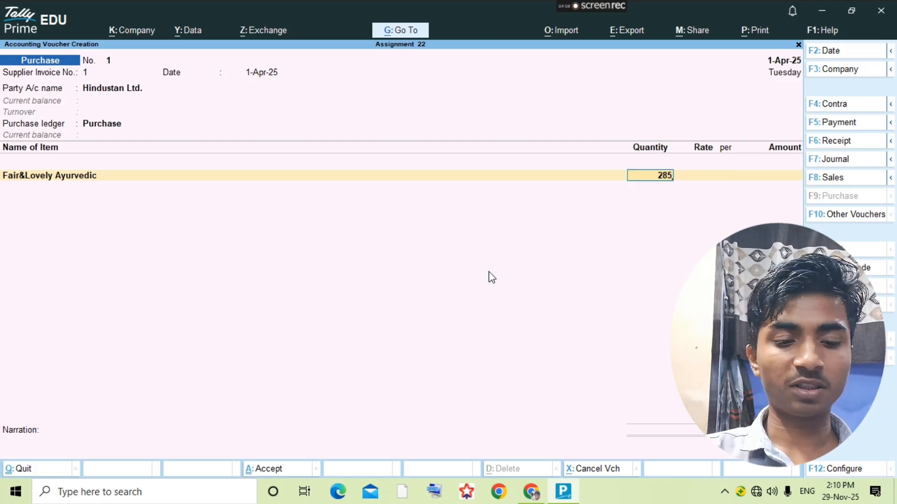
{"action": "type", "text": ".000 pcs"}
{"action": "key", "text": "Return"}
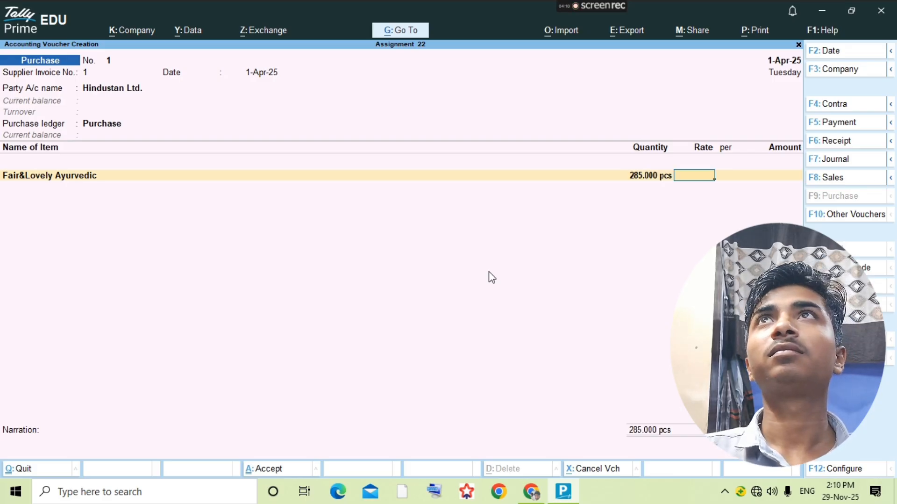
{"action": "key", "text": "alt+Tab"}
{"action": "key", "text": "alt+Tab"}
{"action": "type", "text": "35"}
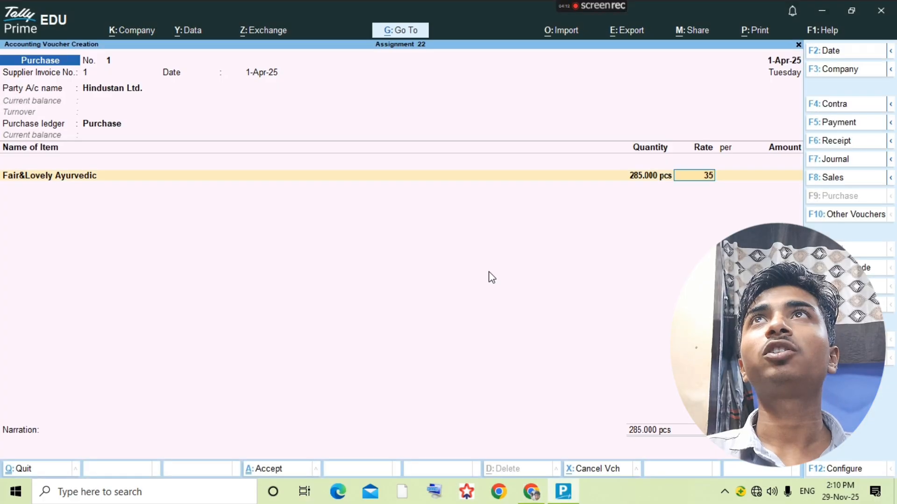
{"action": "key", "text": "Return"}
{"action": "key", "text": "Return"}
{"action": "key", "text": "Return"}
{"action": "key", "text": "alt+Tab"}
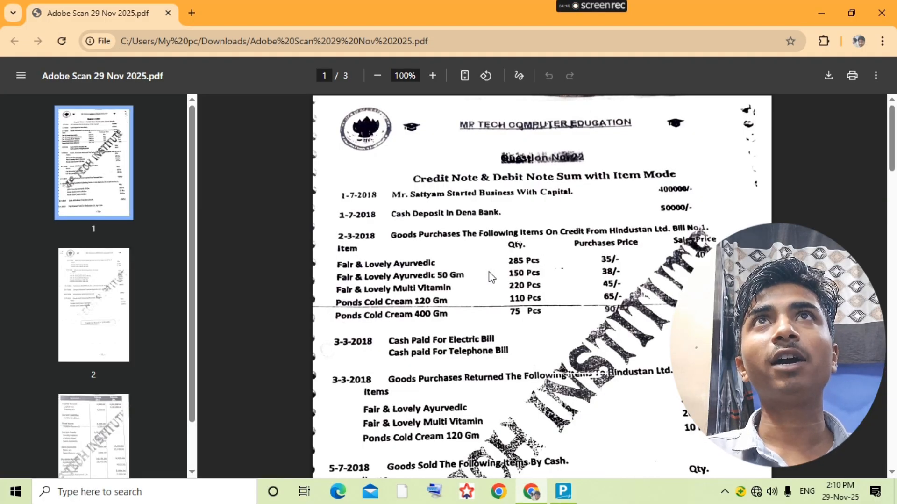
{"action": "key", "text": "alt+Tab"}
- Create stock item Fair&Lovely Ayurvedic 50gm with unit pcs
{"action": "key", "text": "alt+c"}
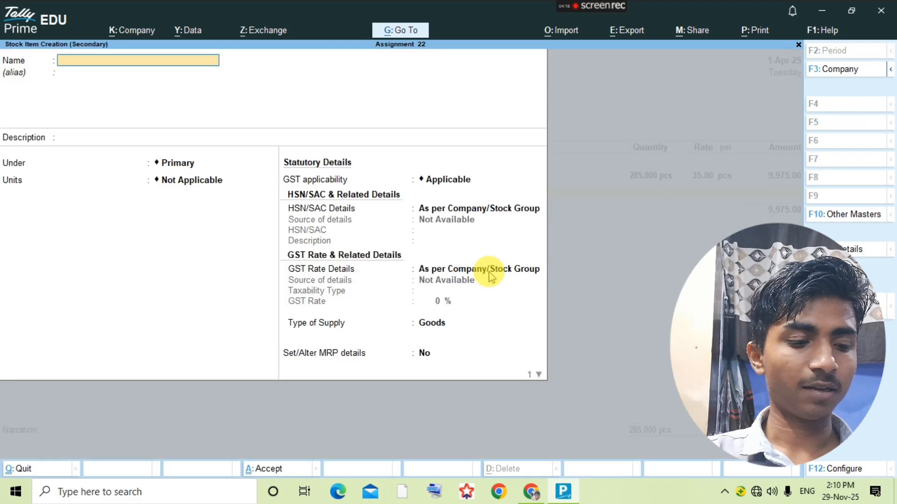
{"action": "type", "text": "Fair"}
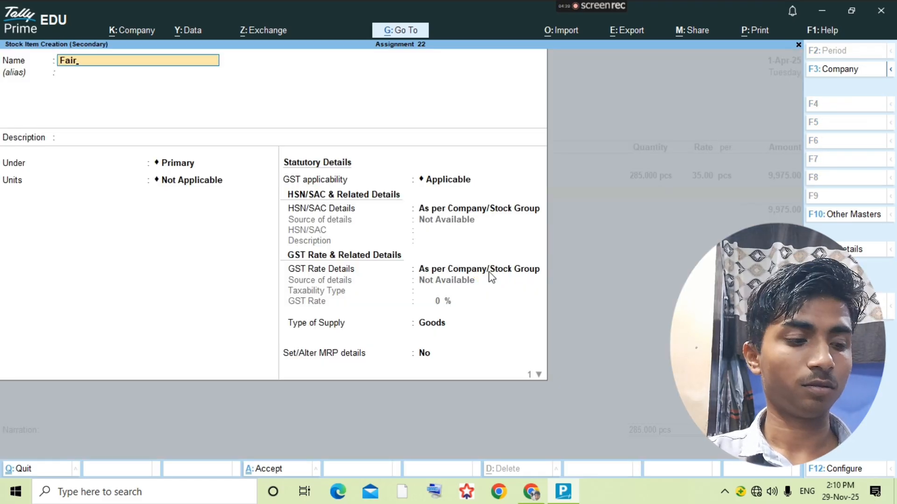
{"action": "type", "text": "&Loveluy"}
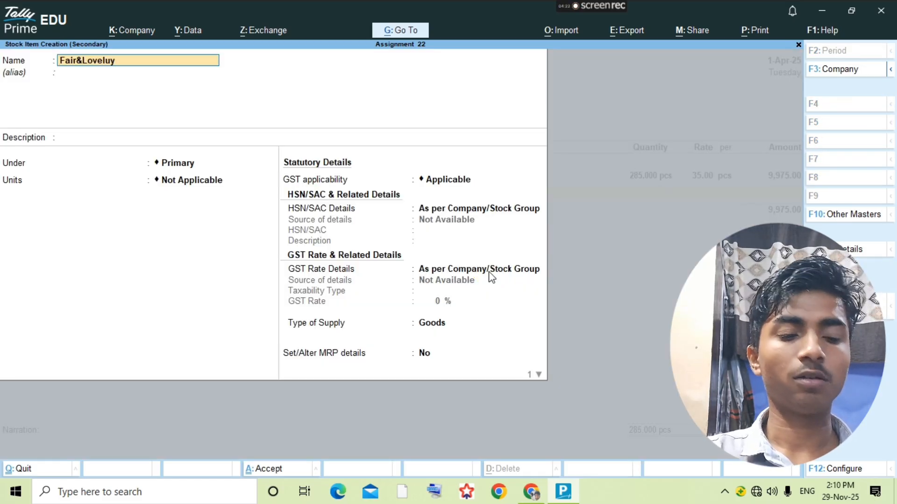
{"action": "key", "text": "BackSpace"}
{"action": "key", "text": "BackSpace"}
{"action": "type", "text": "y"}
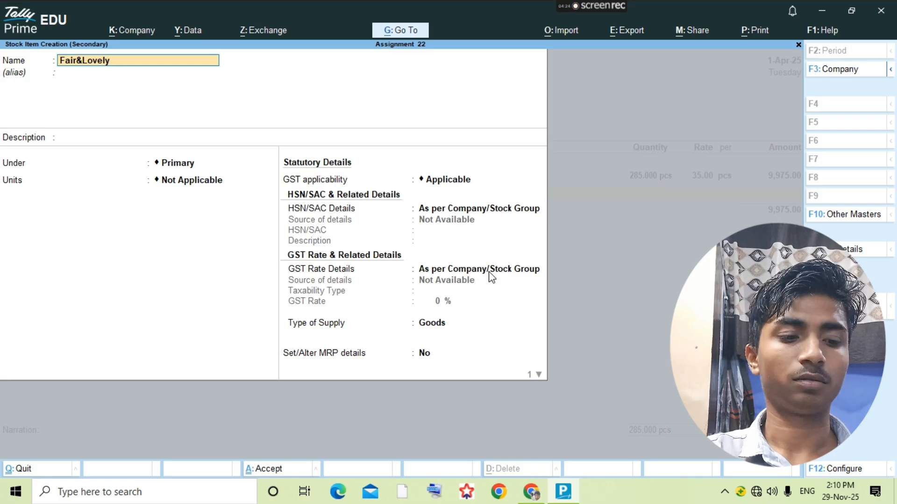
{"action": "type", "text": " Ay"}
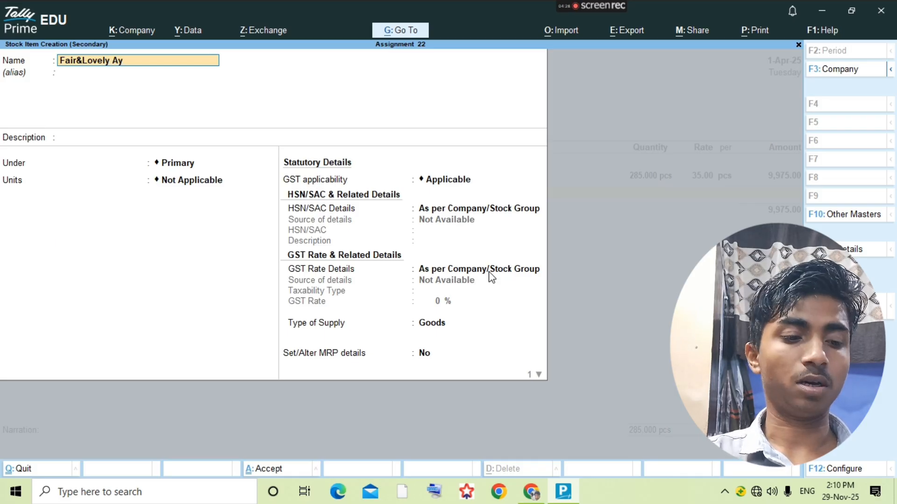
{"action": "type", "text": "urvedu="}
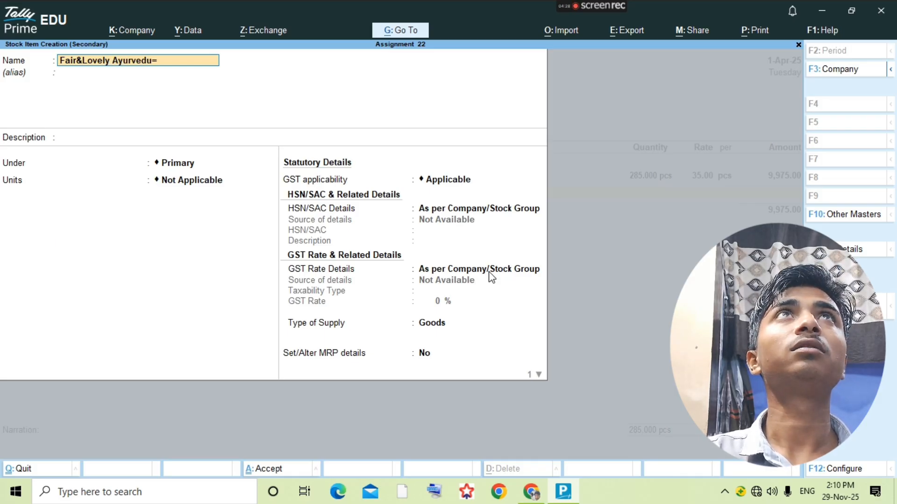
{"action": "key", "text": "BackSpace"}
{"action": "key", "text": "BackSpace"}
{"action": "type", "text": "ic"}
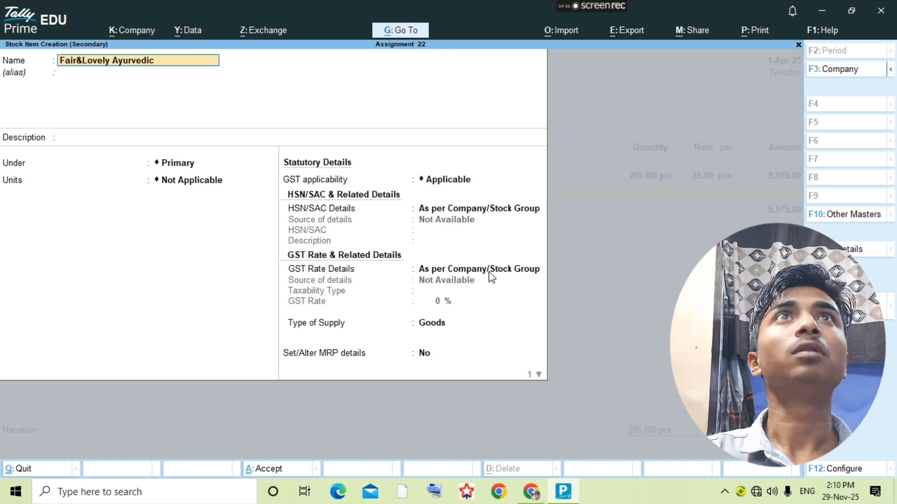
{"action": "type", "text": " 50gm"}
{"action": "key", "text": "Return"}
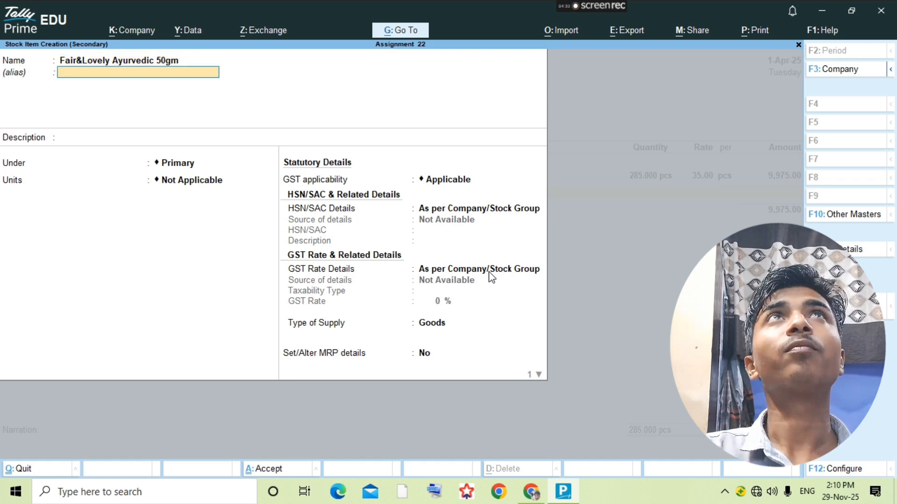
{"action": "key", "text": "Return"}
{"action": "key", "text": "Return"}
{"action": "key", "text": "Return"}
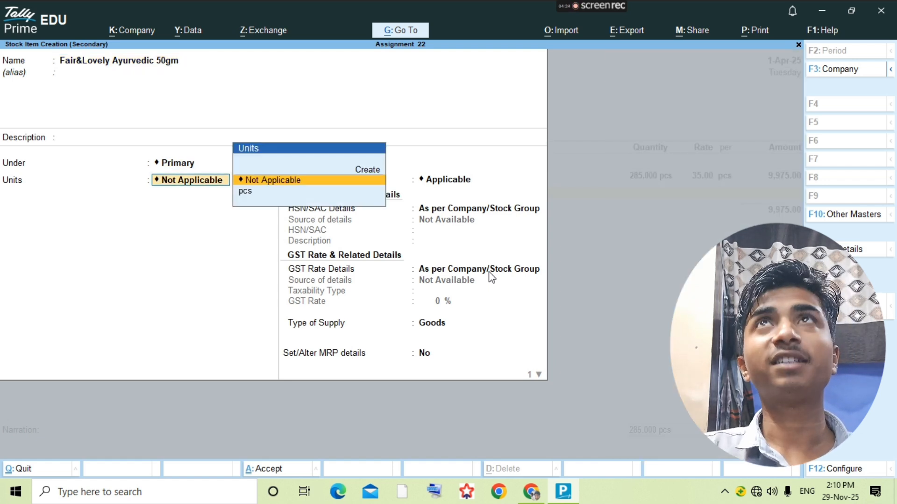
{"action": "key", "text": "Down"}
{"action": "key", "text": "Return"}
{"action": "key", "text": "ctrl+a"}
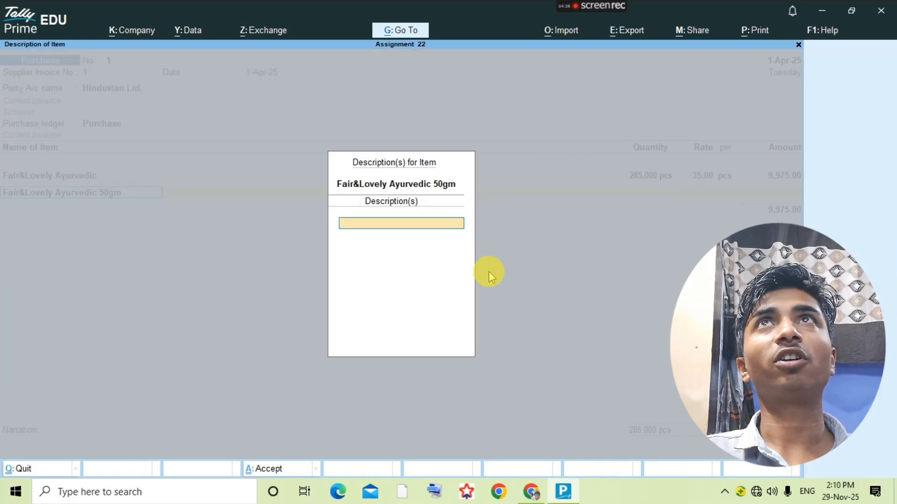
{"action": "key", "text": "Return"}
- Enter 150 pcs at rate 38 on the second line, totalling 5,700.00
{"action": "key", "text": "alt+Tab"}
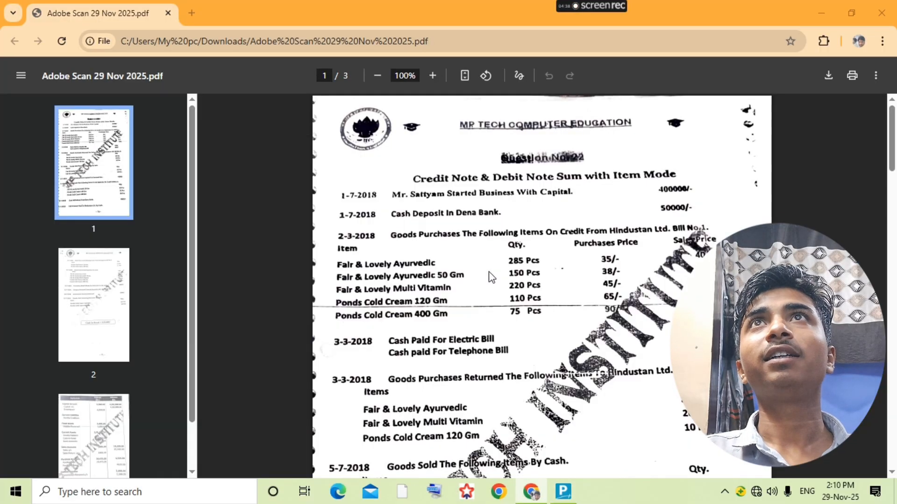
{"action": "key", "text": "alt+Tab"}
{"action": "type", "text": "150"}
{"action": "key", "text": "Return"}
{"action": "key", "text": "alt+Tab"}
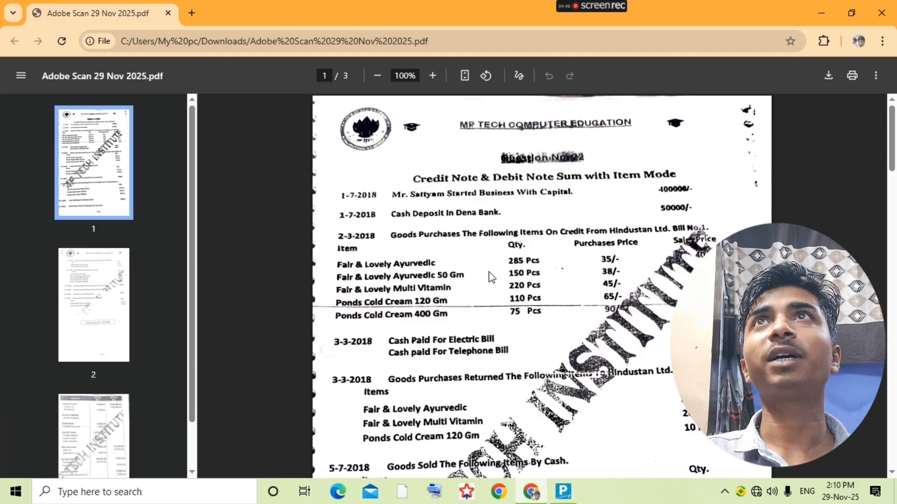
{"action": "key", "text": "alt+Tab"}
{"action": "type", "text": "37"}
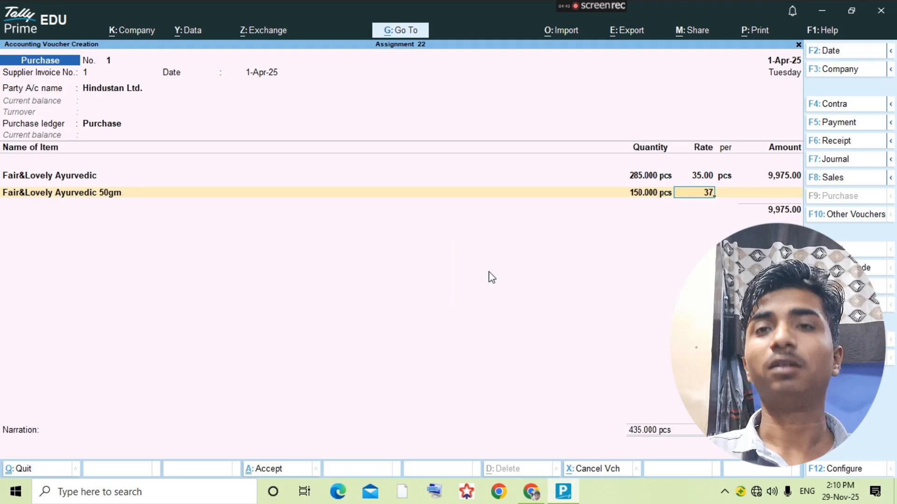
{"action": "key", "text": "BackSpace"}
{"action": "type", "text": "8"}
{"action": "key", "text": "Return"}
{"action": "key", "text": "Return"}
{"action": "key", "text": "Return"}
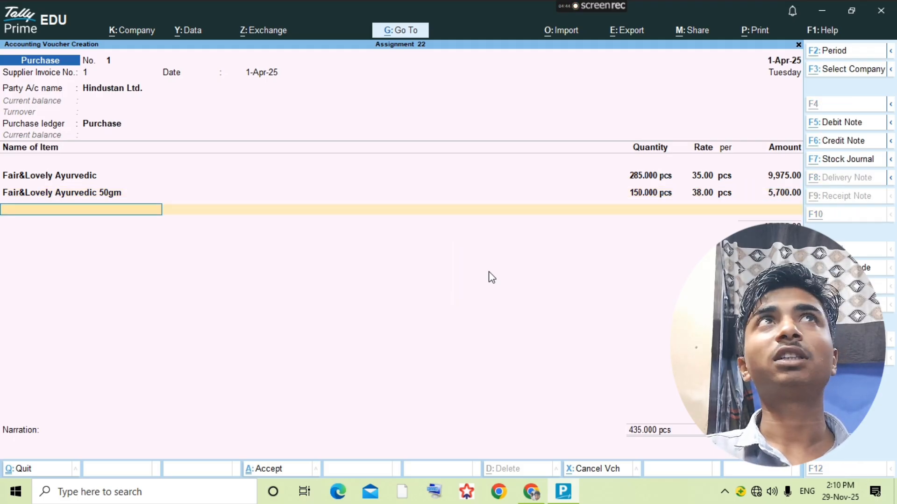
{"action": "key", "text": "alt+Tab"}
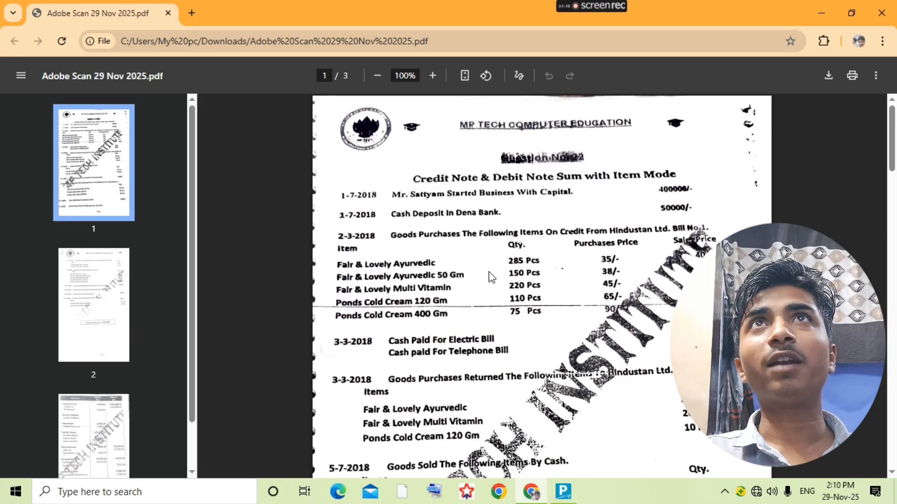
{"action": "key", "text": "alt+Tab"}
- Create stock item Fair&Lovely Multi Vitamin under Primary with unit pcs
{"action": "key", "text": "alt+c"}
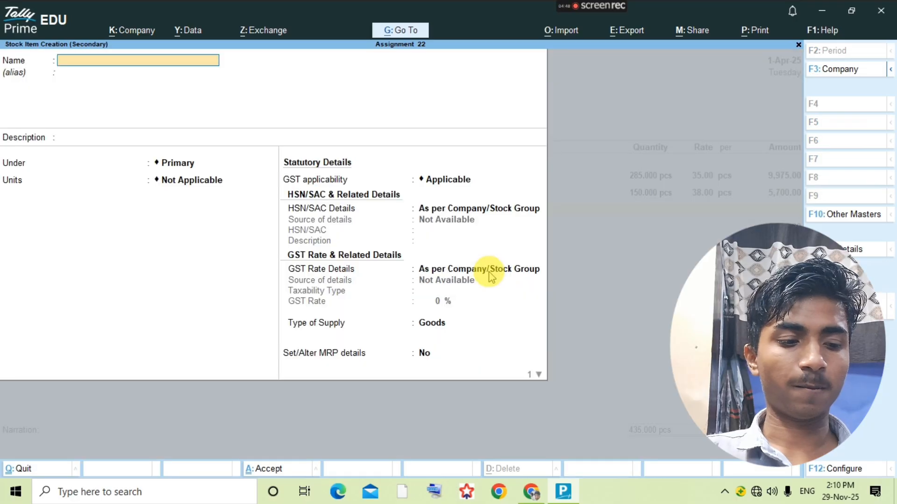
{"action": "type", "text": "Fair"}
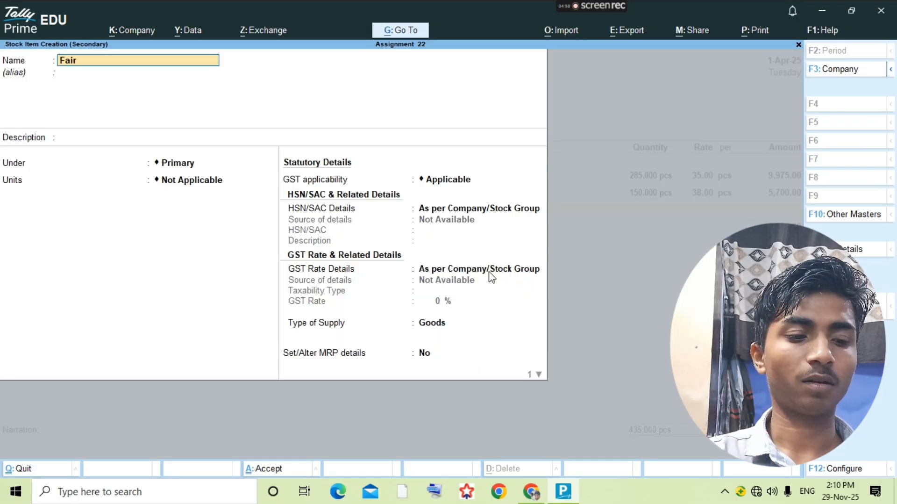
{"action": "type", "text": "&Lovely"}
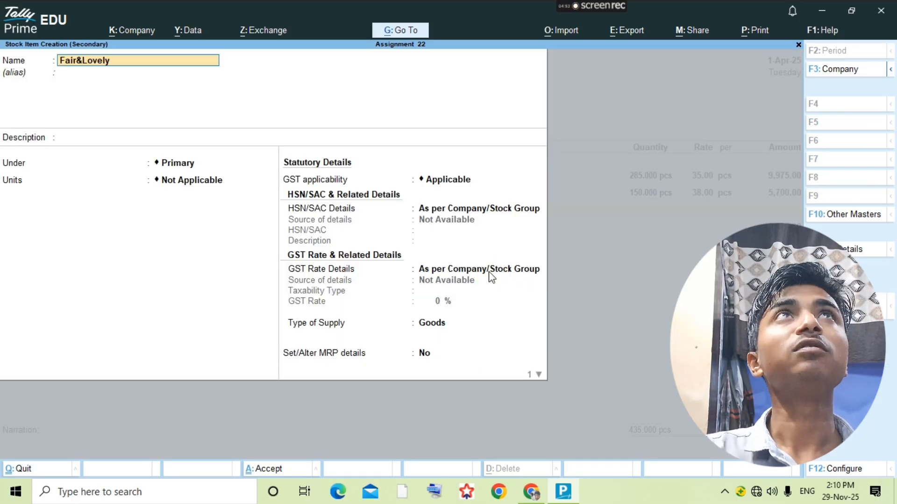
{"action": "type", "text": " Mult"}
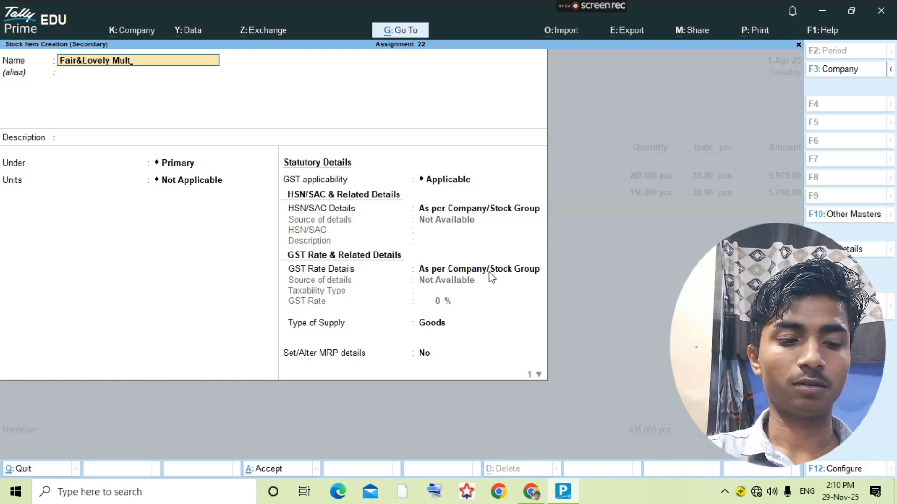
{"action": "type", "text": "i Vitamin"}
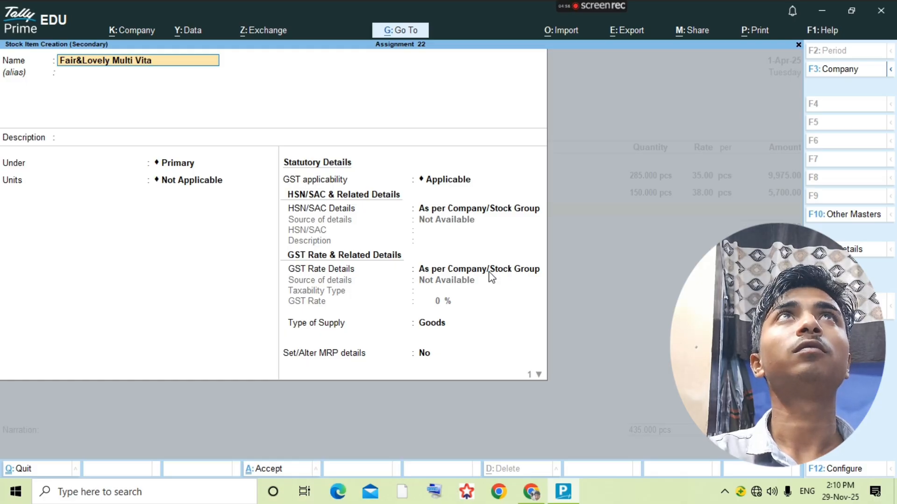
{"action": "key", "text": "Return"}
{"action": "key", "text": "Return"}
{"action": "key", "text": "Return"}
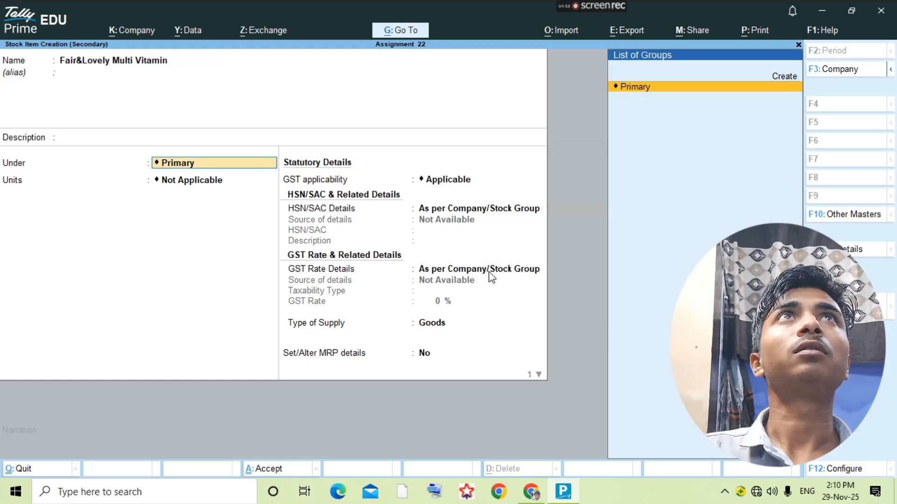
{"action": "key", "text": "Return"}
{"action": "key", "text": "Down"}
{"action": "key", "text": "Return"}
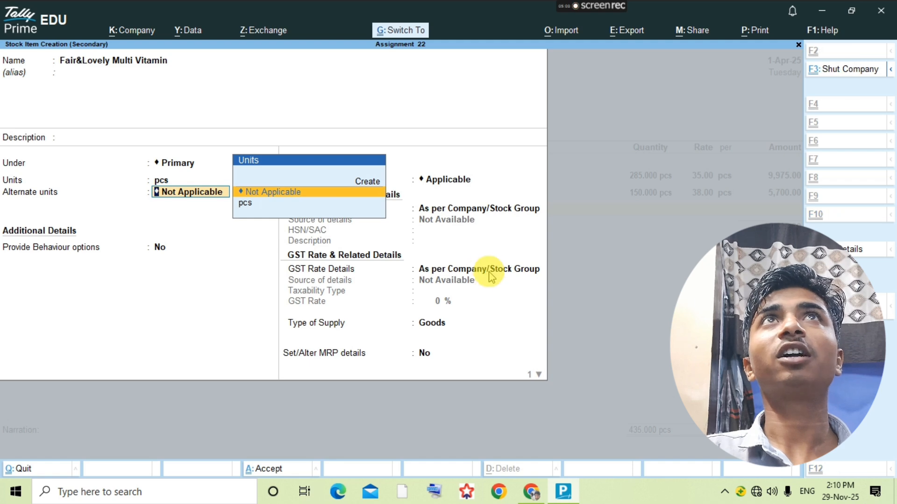
{"action": "key", "text": "ctrl+a"}
- Enter 220 pcs at rate 45 on the third line, totalling 9,900.00
{"action": "key", "text": "Return"}
{"action": "key", "text": "alt+Tab"}
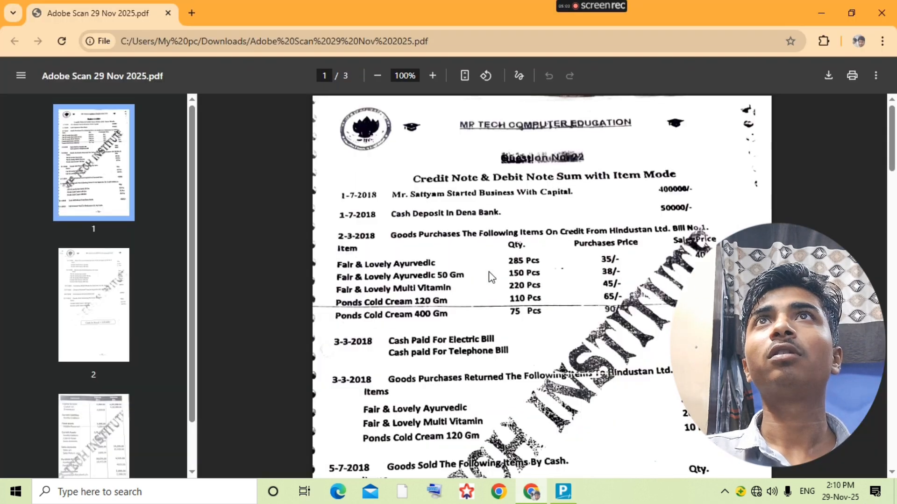
{"action": "key", "text": "alt+Tab"}
{"action": "type", "text": "220"}
{"action": "key", "text": "Return"}
{"action": "type", "text": "4"}
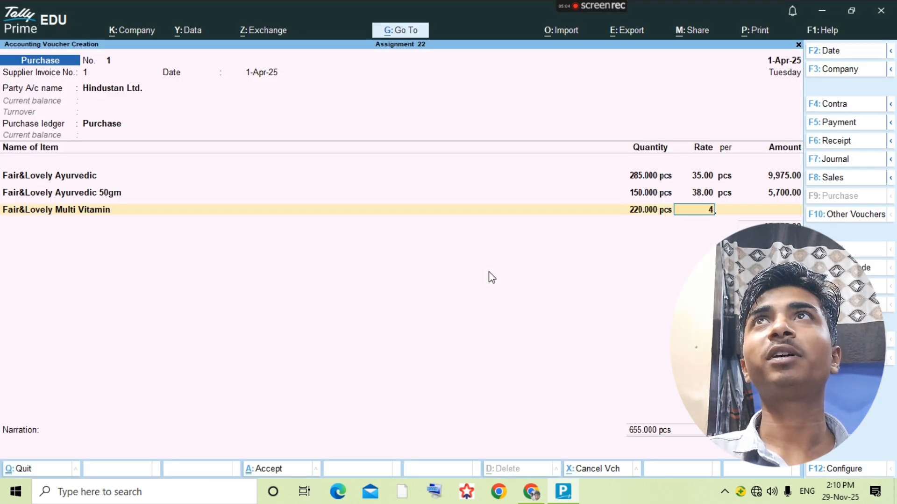
{"action": "type", "text": "5"}
{"action": "key", "text": "Return"}
{"action": "key", "text": "alt+Tab"}
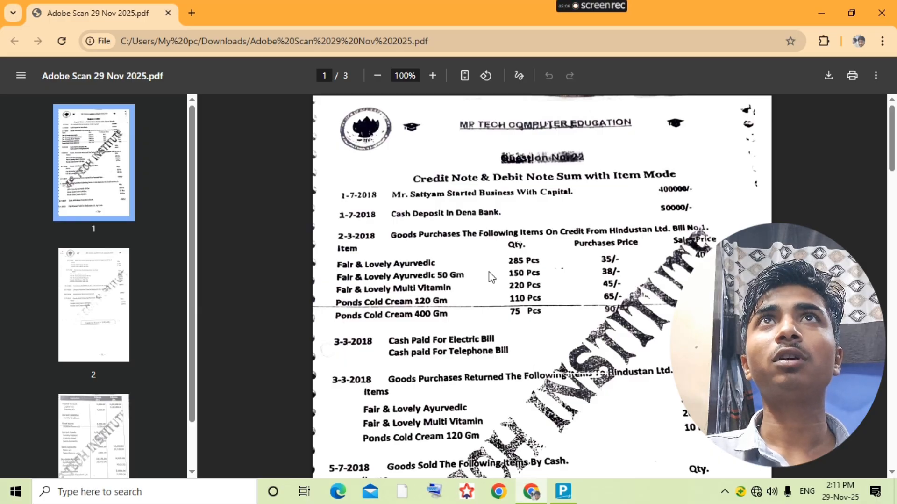
{"action": "key", "text": "alt+Tab"}
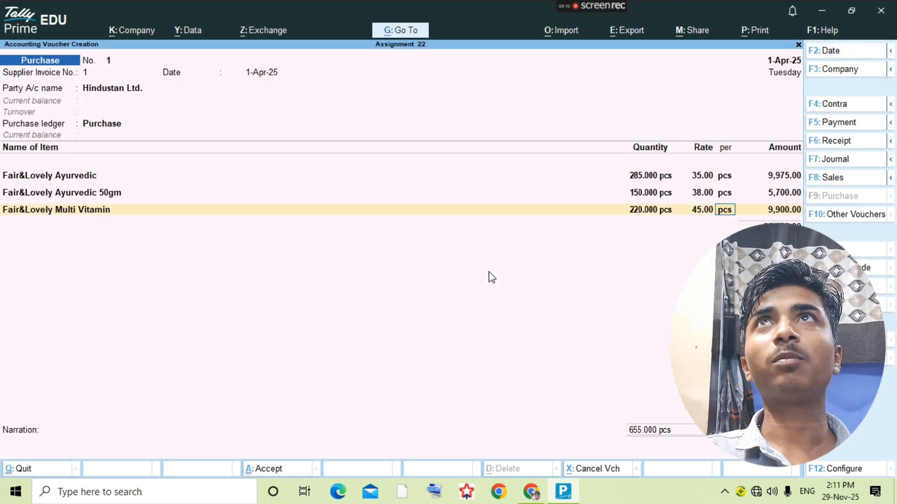
{"action": "key", "text": "Return"}
{"action": "key", "text": "Return"}
- Create stock item Pond Cold Cream 120gm under Primary with unit pcs
{"action": "key", "text": "alt+c"}
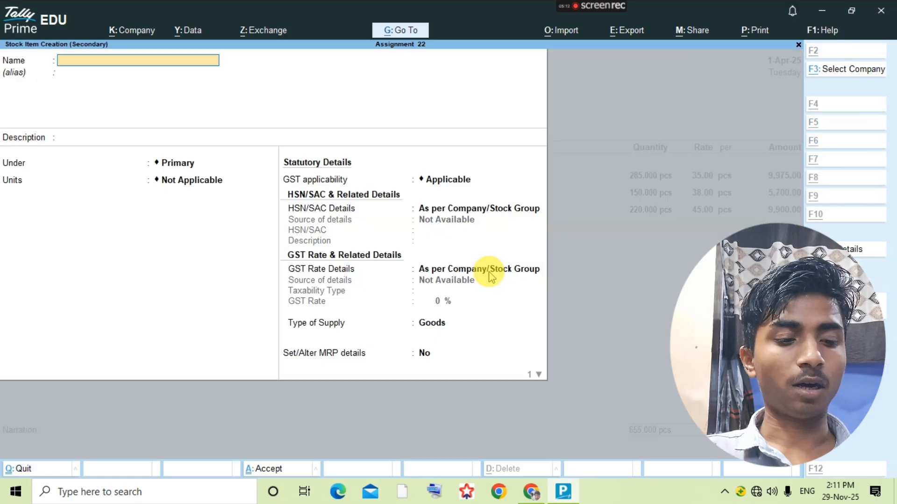
{"action": "type", "text": "Pond"}
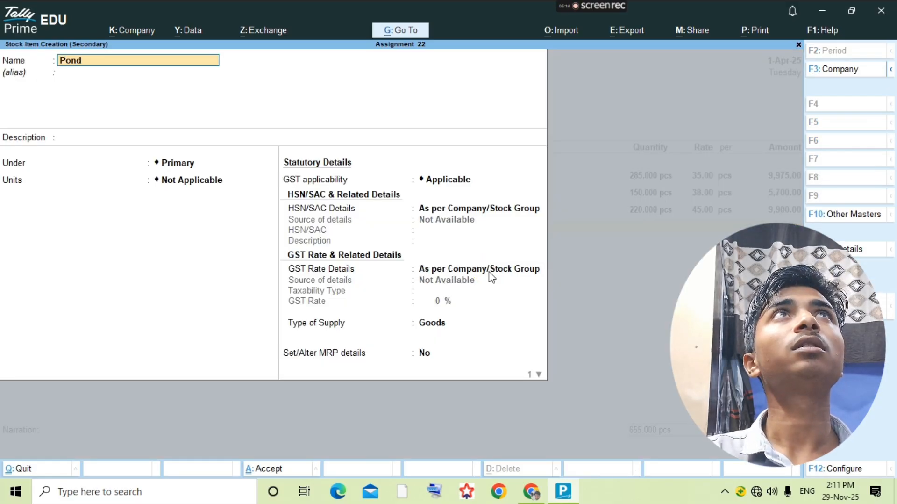
{"action": "type", "text": " Cold Cream"}
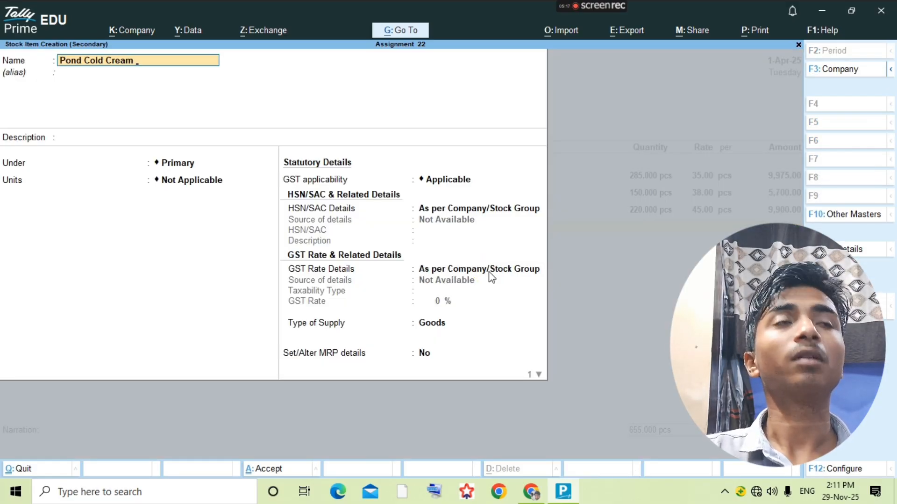
{"action": "key", "text": "alt+Tab"}
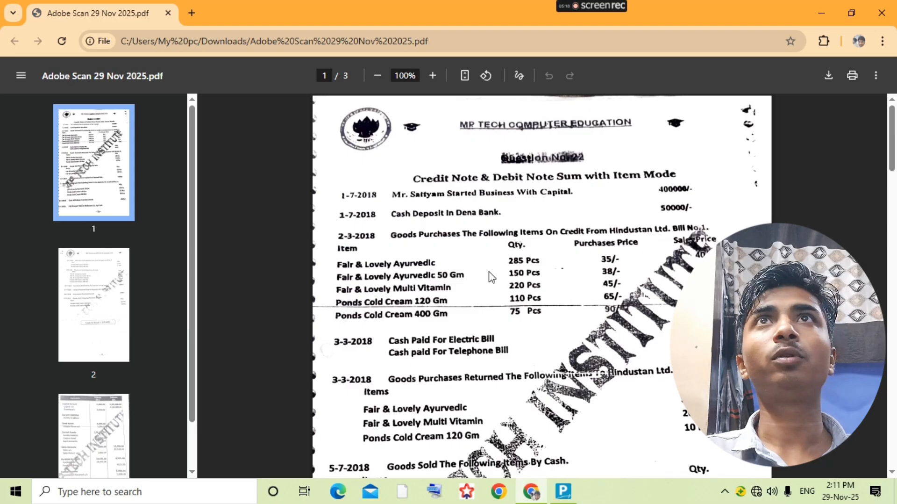
{"action": "key", "text": "alt+Tab"}
{"action": "type", "text": "1"}
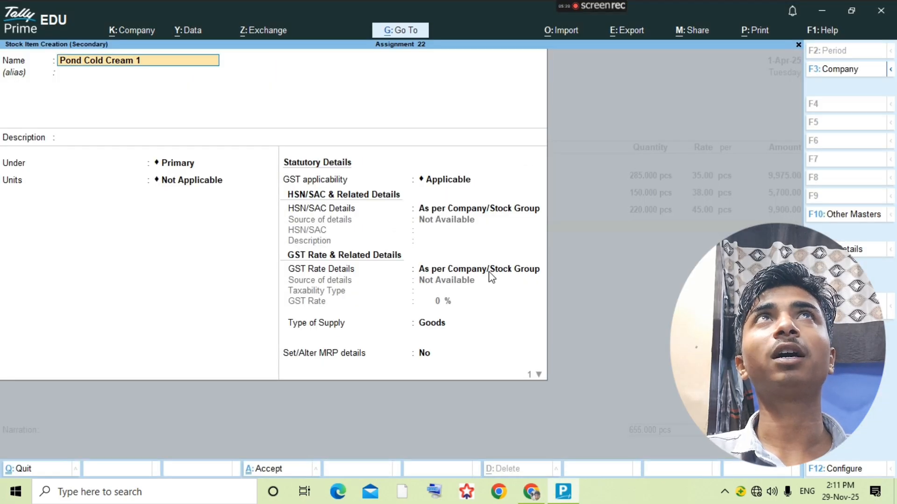
{"action": "type", "text": "20gm"}
{"action": "key", "text": "Return"}
{"action": "key", "text": "Return"}
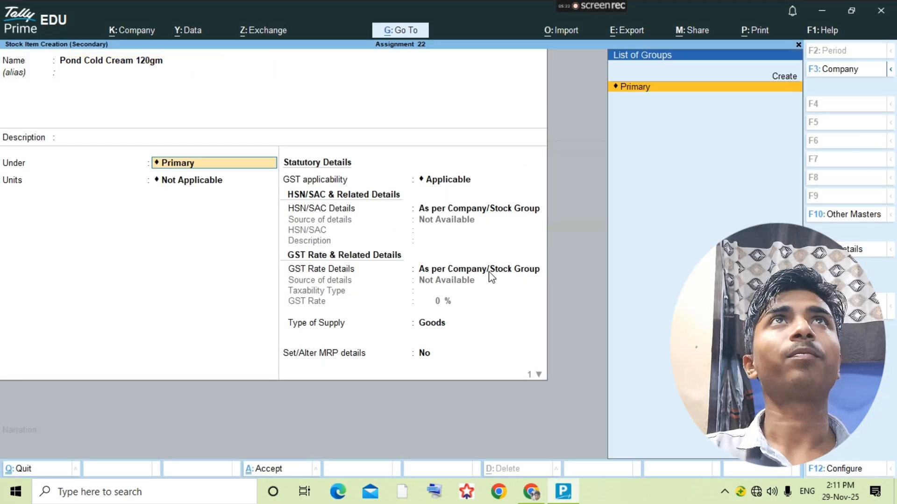
{"action": "key", "text": "Return"}
{"action": "key", "text": "Down"}
{"action": "key", "text": "Return"}
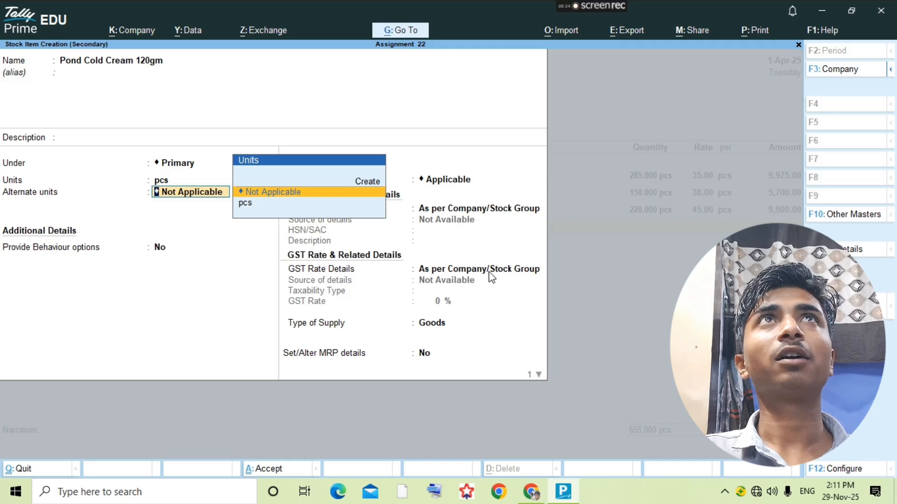
{"action": "key", "text": "ctrl+a"}
- Enter 110 pcs at rate 65 on the fourth line
{"action": "key", "text": "Return"}
{"action": "key", "text": "alt+Tab"}
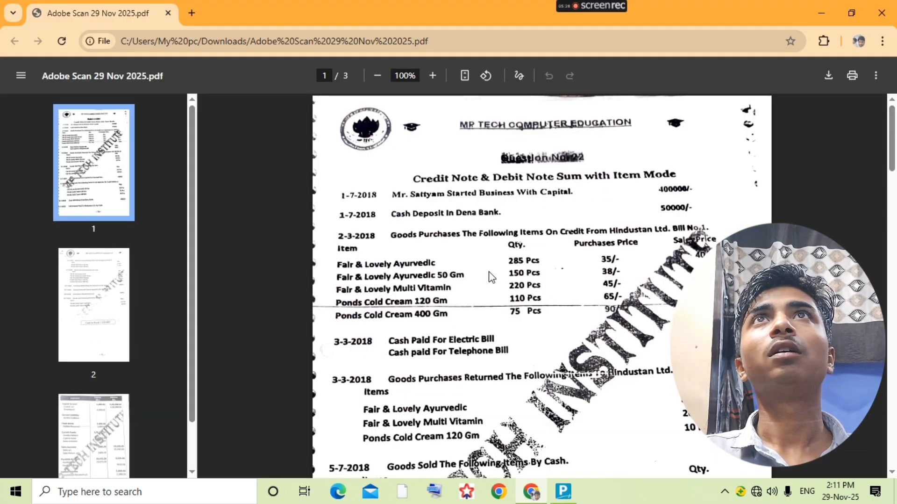
{"action": "key", "text": "alt+Tab"}
{"action": "type", "text": "110"}
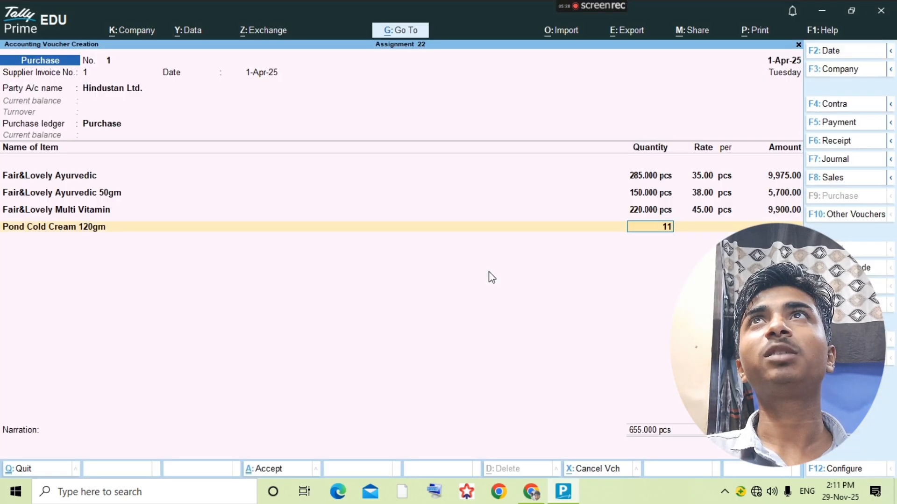
{"action": "key", "text": "Return"}
{"action": "type", "text": "65"}
{"action": "key", "text": "Return"}
{"action": "key", "text": "Return"}
{"action": "key", "text": "Return"}
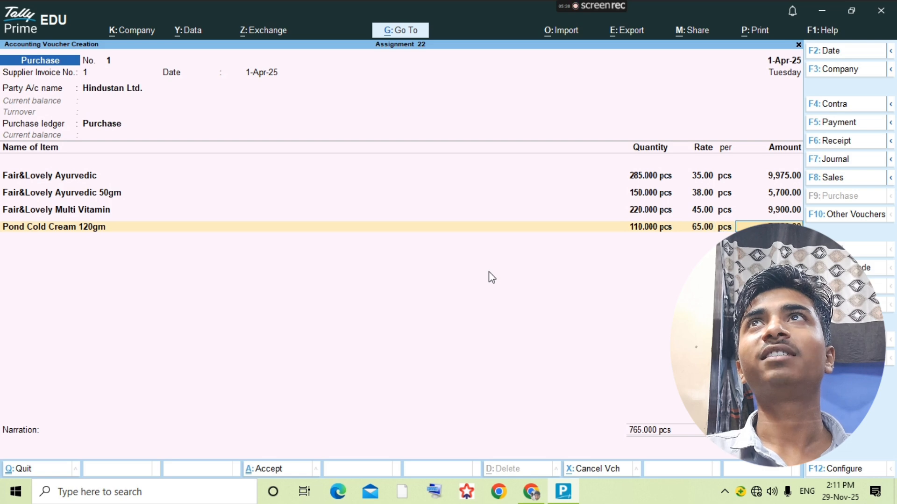
{"action": "key", "text": "alt+Tab"}
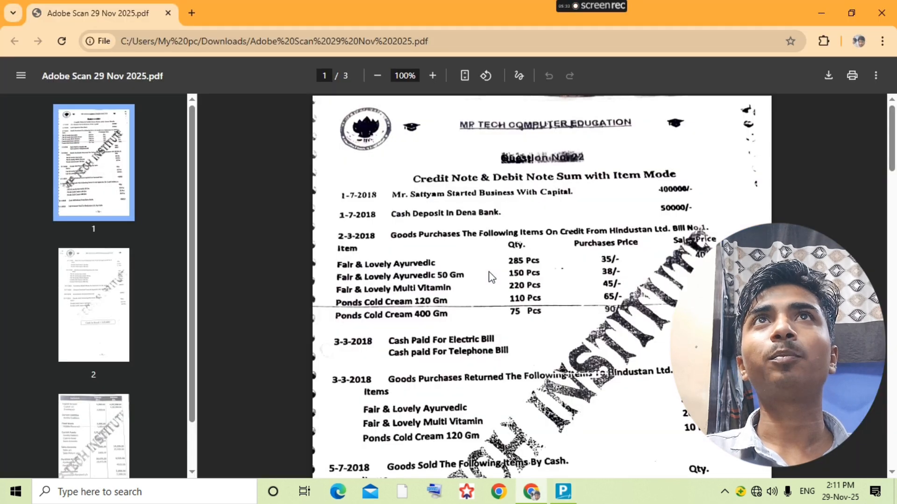
{"action": "key", "text": "alt+Tab"}
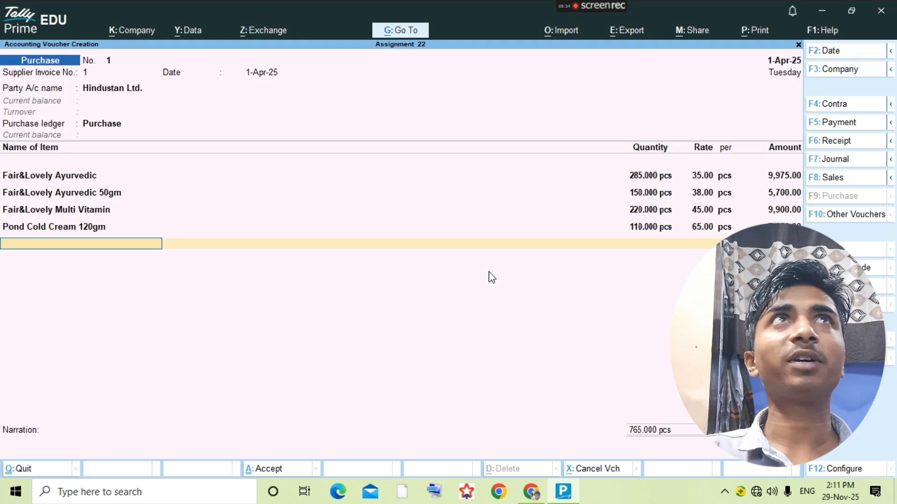
- Start a new stock item named 'Ponds Cold Cream 400gm'
{"action": "key", "text": "alt+c"}
{"action": "type", "text": "Pn"}
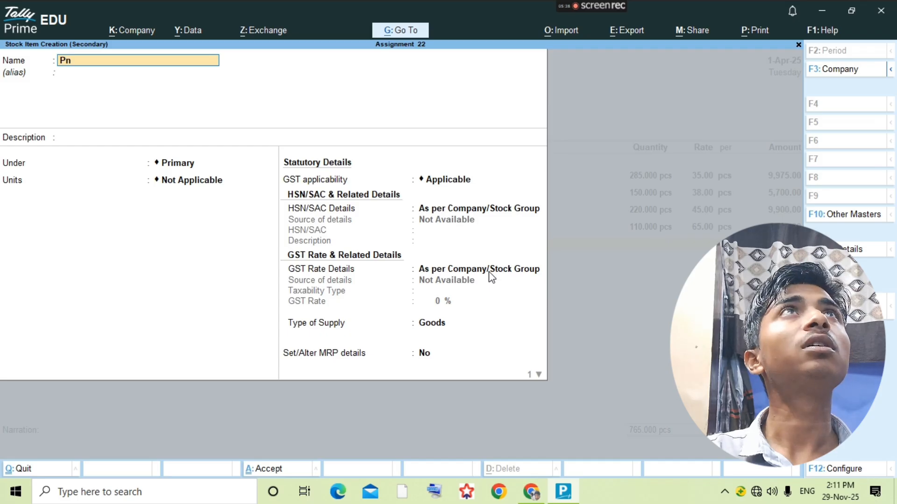
{"action": "key", "text": "BackSpace"}
{"action": "type", "text": "onds"}
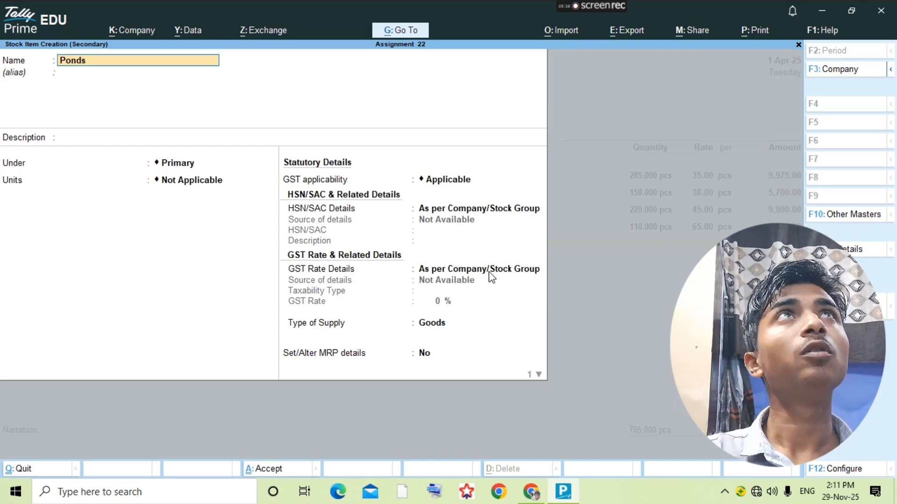
{"action": "type", "text": " Cold"}
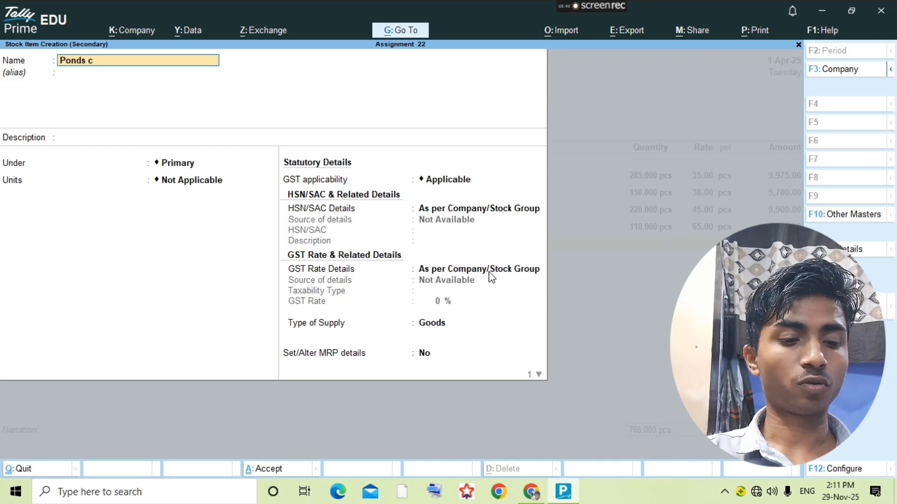
{"action": "type", "text": " V"}
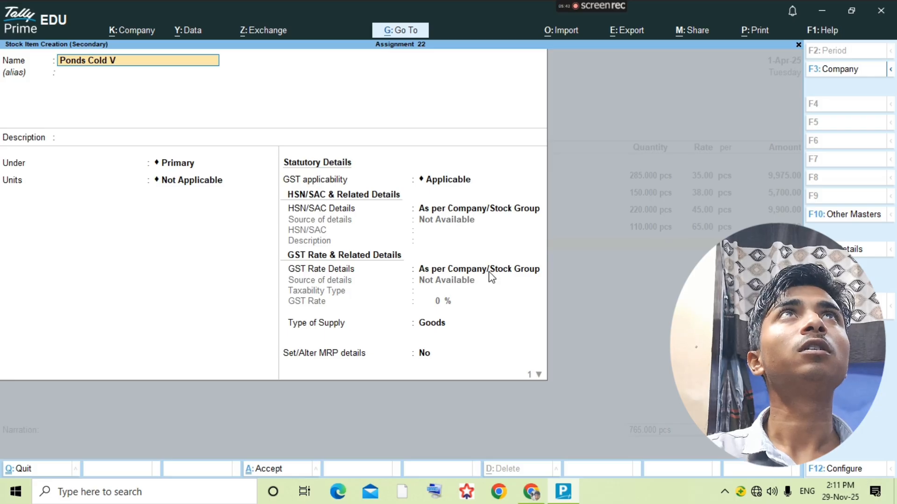
{"action": "key", "text": "BackSpace"}
{"action": "type", "text": "Cte"}
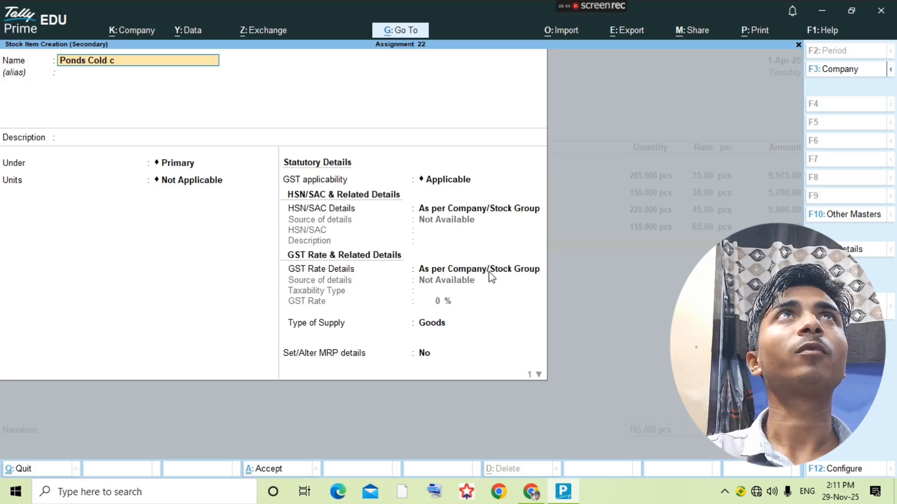
{"action": "key", "text": "BackSpace"}
{"action": "key", "text": "BackSpace"}
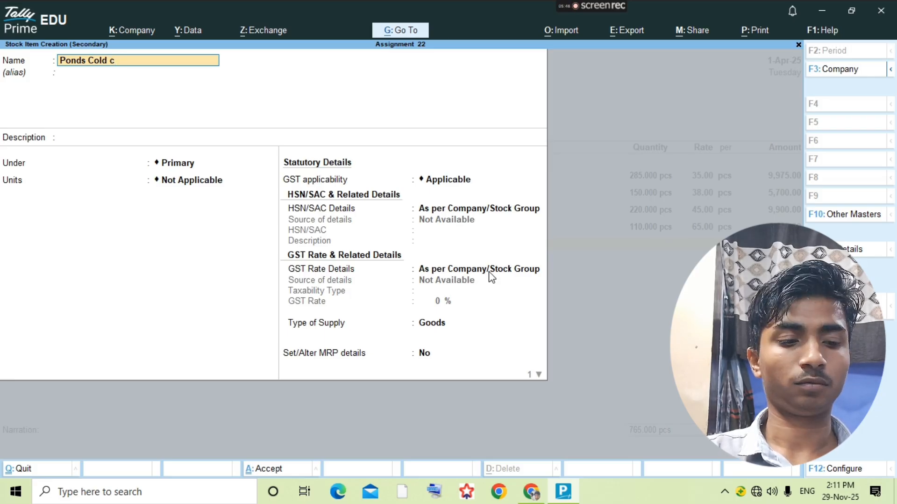
{"action": "type", "text": "rea"}
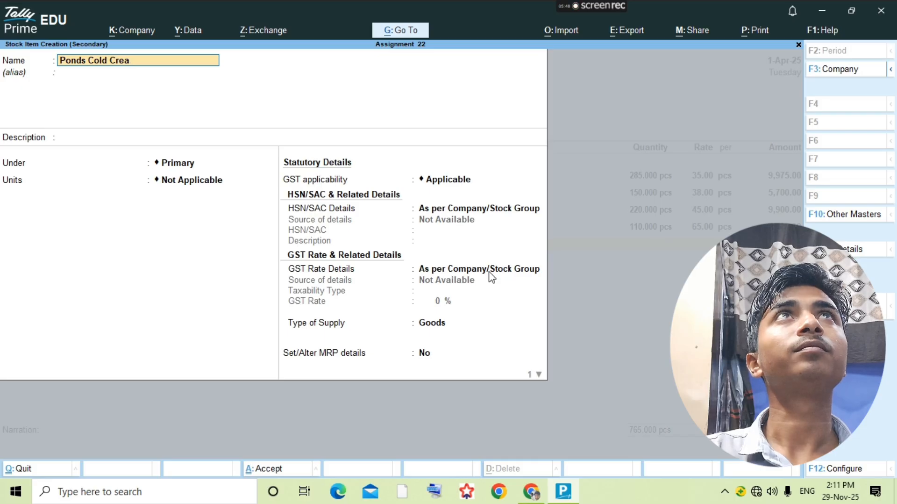
{"action": "type", "text": "m"}
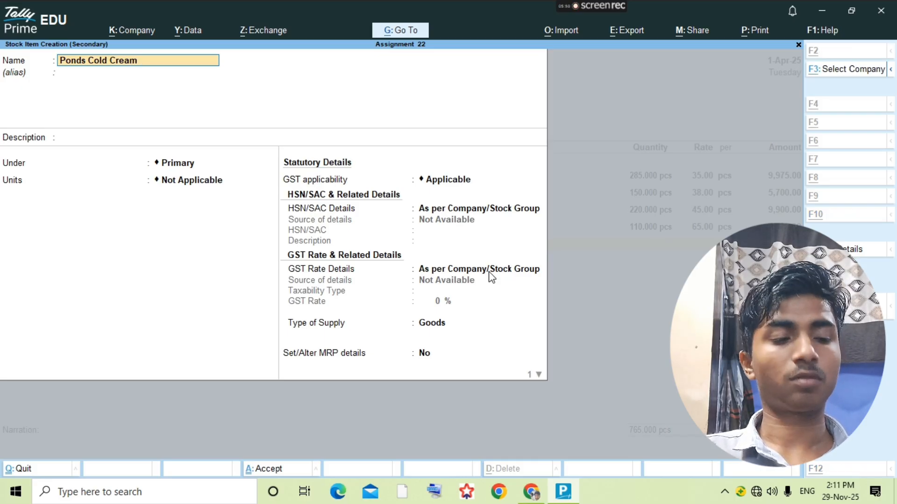
{"action": "key", "text": "alt+Tab"}
{"action": "key", "text": "alt+Tab"}
{"action": "type", "text": "400"}
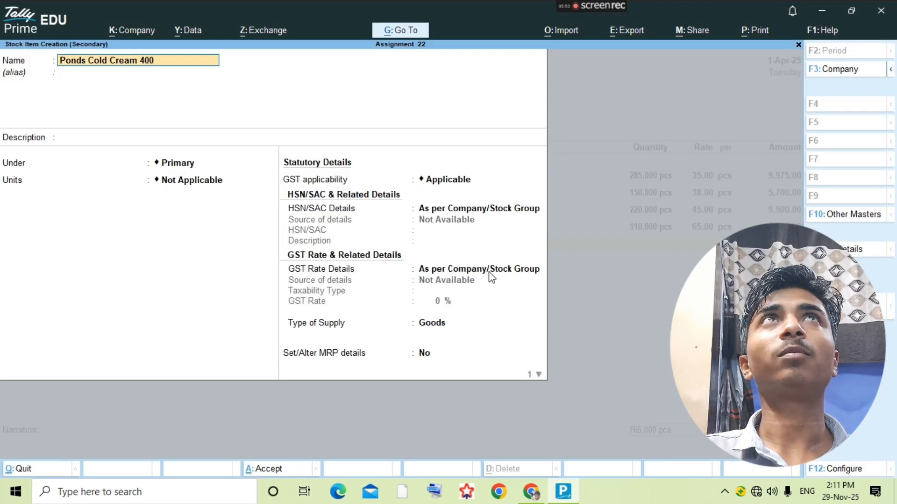
{"action": "type", "text": "gm"}
- Keep the item in the Primary group with pcs as its unit and save it
{"action": "key", "text": "Return"}
{"action": "key", "text": "Return"}
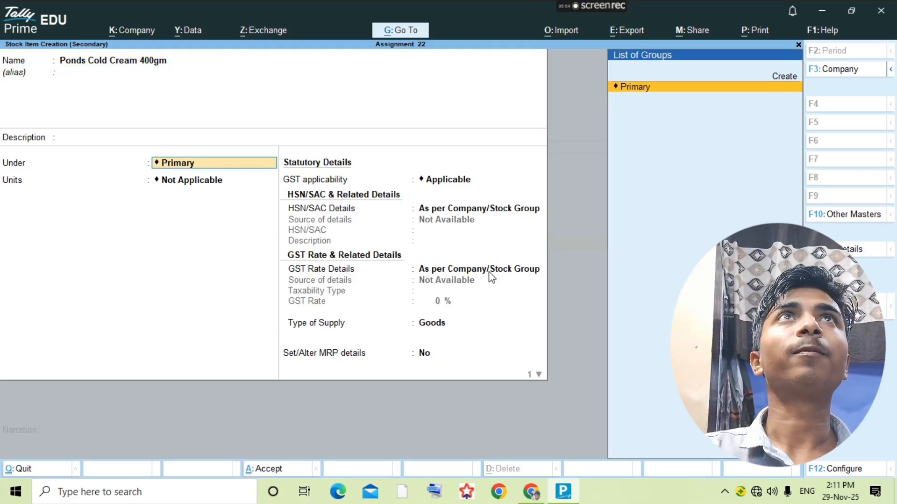
{"action": "key", "text": "Down"}
{"action": "key", "text": "Return"}
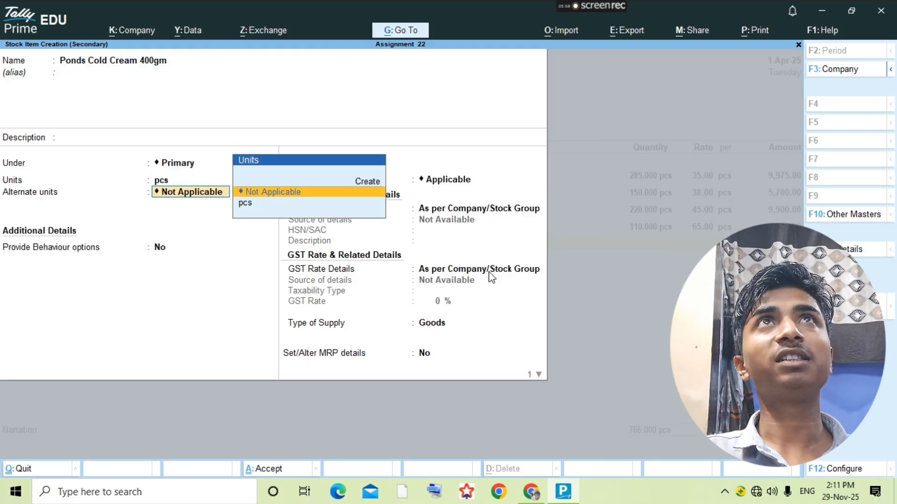
{"action": "left_click", "coordinate": [491, 276]}
{"action": "key", "text": "Return"}
- Enter quantity 75 pcs at rate 90 for the Ponds Cold Cream line
{"action": "key", "text": "alt+Tab"}
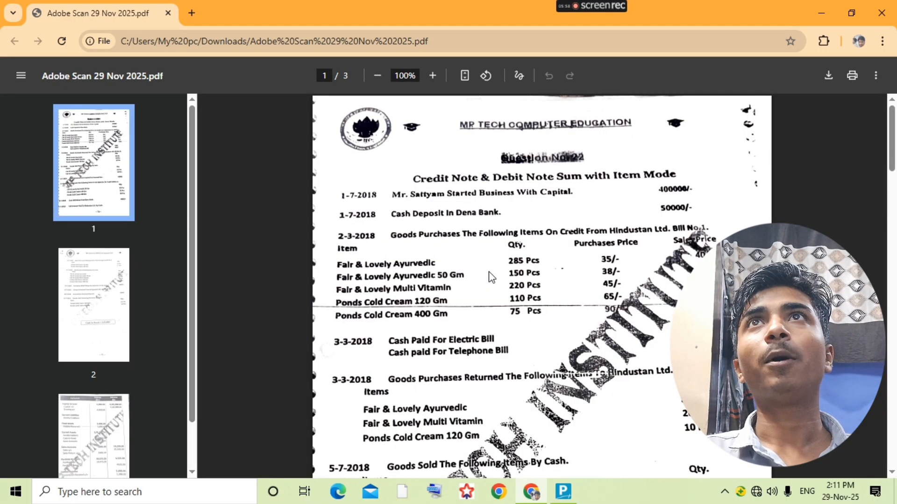
{"action": "key", "text": "alt+Tab"}
{"action": "type", "text": "756"}
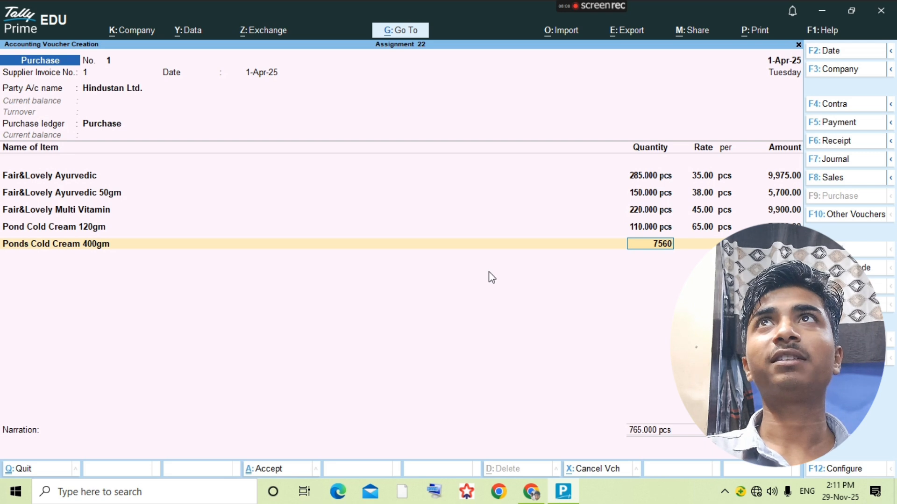
{"action": "key", "text": "BackSpace"}
{"action": "key", "text": "Return"}
{"action": "type", "text": "90"}
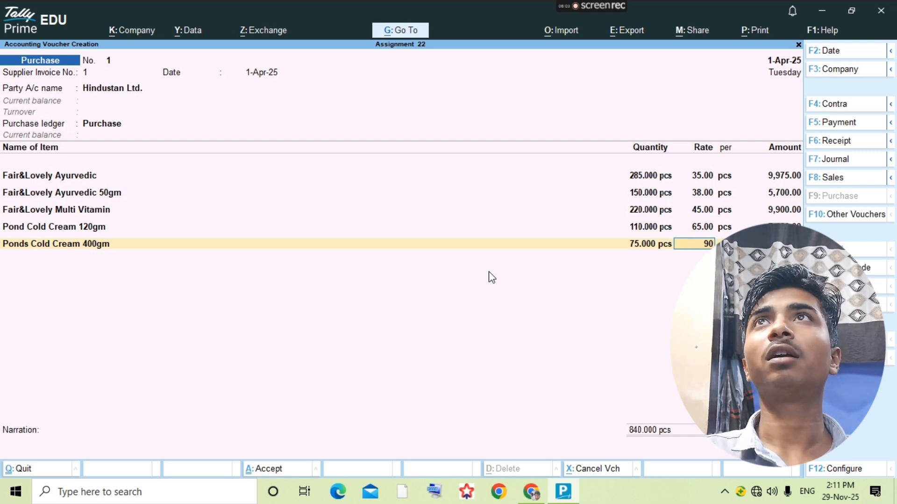
{"action": "key", "text": "Return"}
- Save the finished purchase voucher with Ctrl+A and switch to the assignment PDF
{"action": "key", "text": "ctrl"}
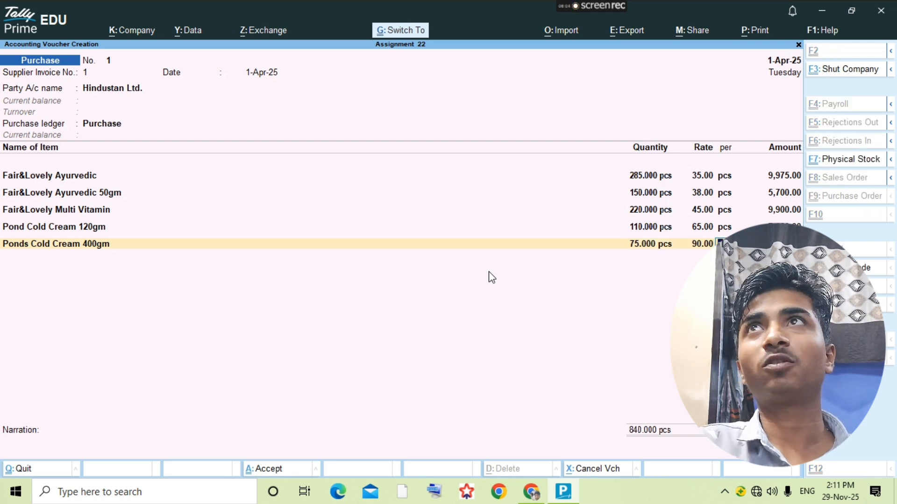
{"action": "left_click", "coordinate": [487, 270], "text": "ctrl"}
{"action": "key", "text": "ctrl+a"}
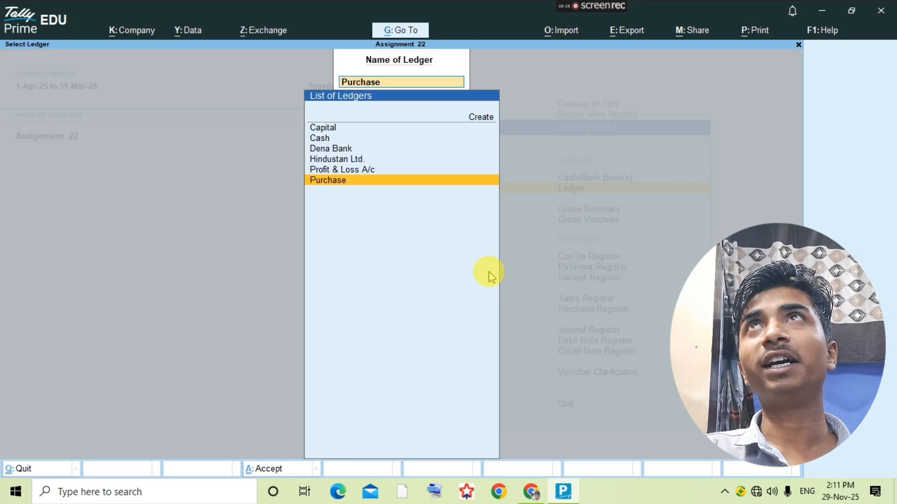
{"action": "key", "text": "alt+Tab"}
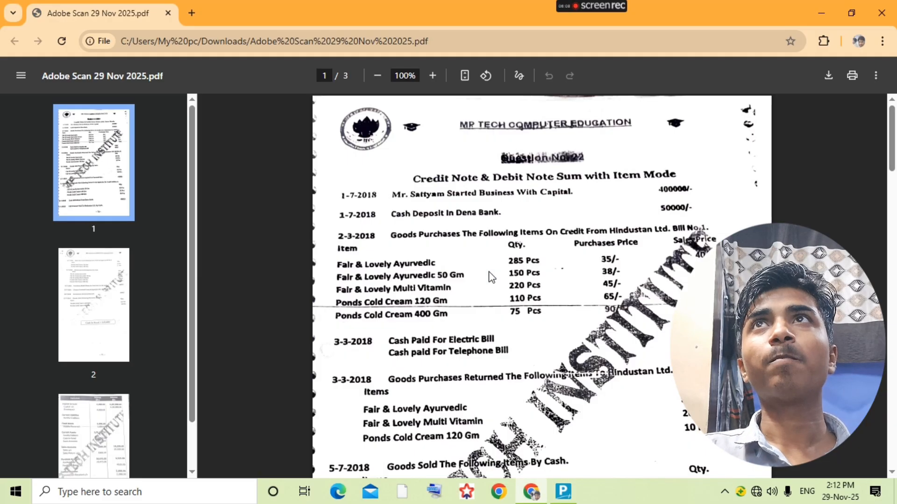
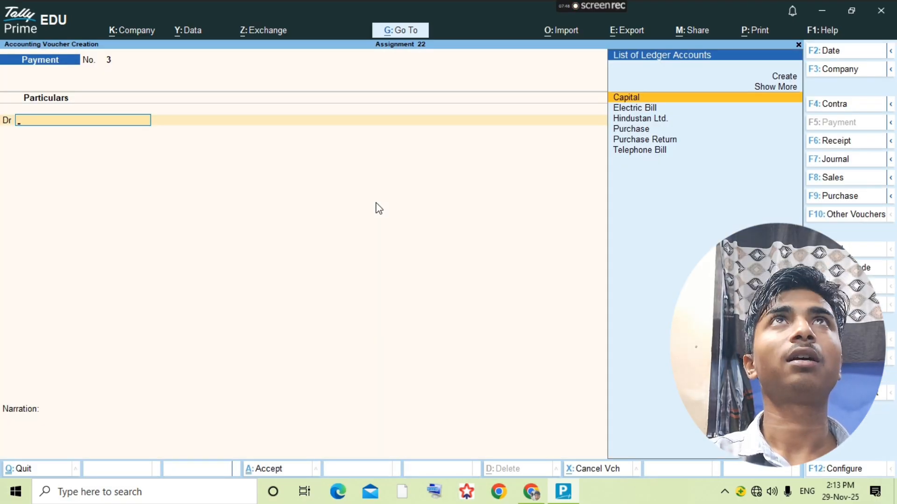
- Switch the new voucher to a Debit Note after checking the assignment
{"action": "key", "text": "F7"}
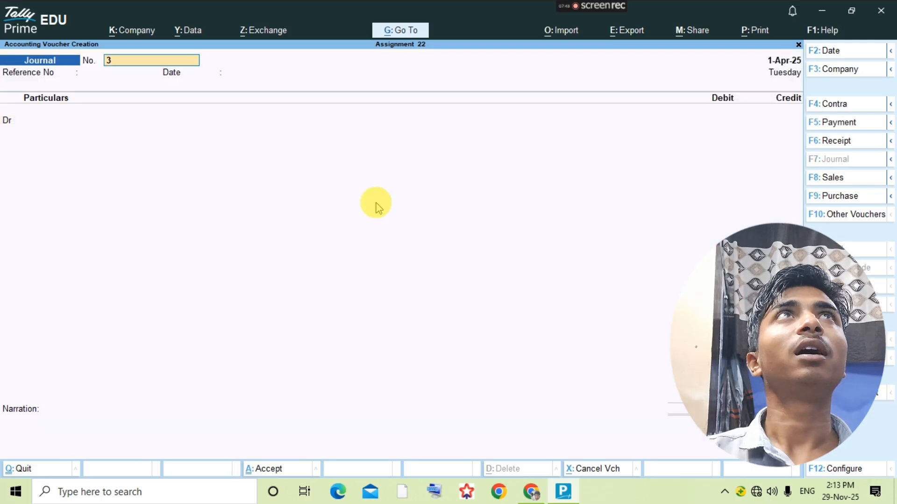
{"action": "key", "text": "Return"}
{"action": "key", "text": "Return"}
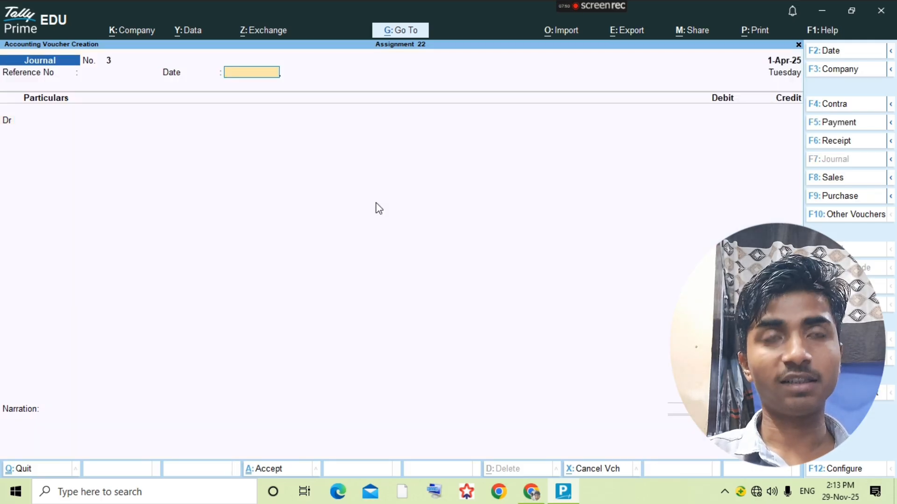
{"action": "key", "text": "Return"}
{"action": "key", "text": "alt+Tab"}
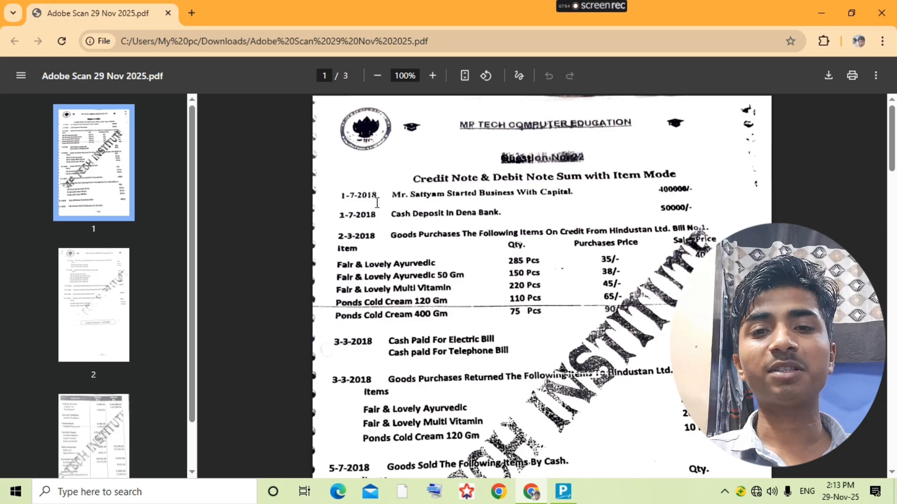
{"action": "key", "text": "alt+Tab"}
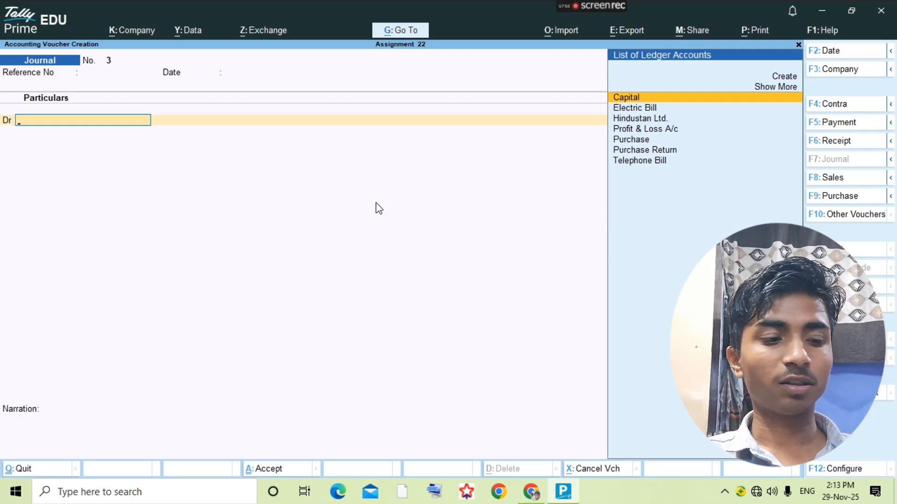
{"action": "key", "text": "ctrl+F9"}
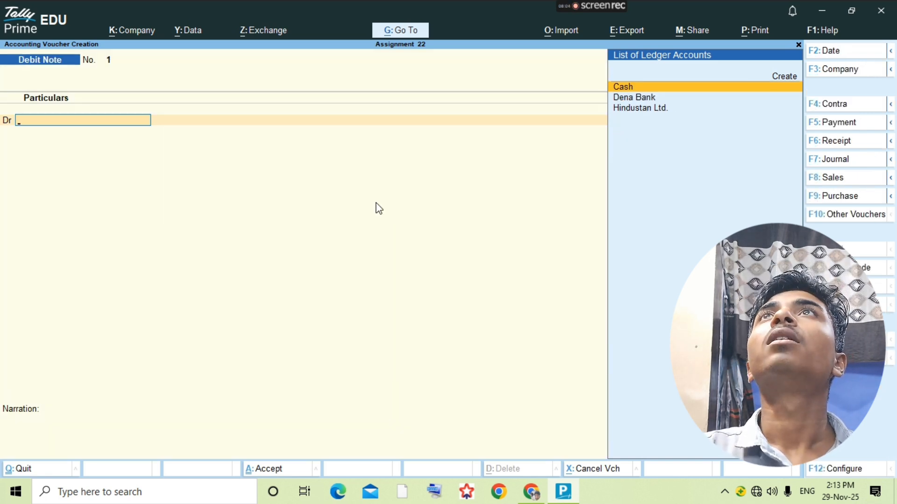
- Debit Hindustan Ltd. with 1,000 on the debit note
{"action": "type", "text": "Hi"}
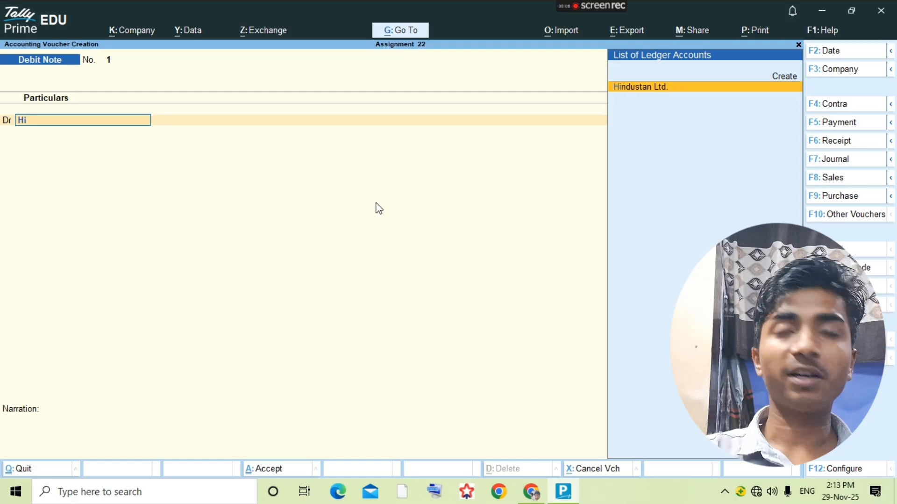
{"action": "key", "text": "Return"}
{"action": "key", "text": "Return"}
{"action": "key", "text": "Return"}
{"action": "key", "text": "Return"}
{"action": "key", "text": "Return"}
{"action": "key", "text": "Return"}
{"action": "key", "text": "Return"}
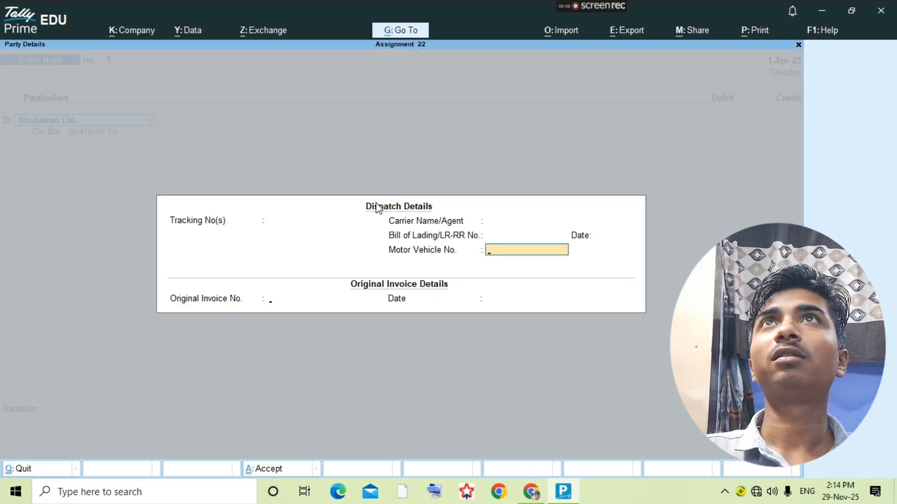
{"action": "key", "text": "Return"}
{"action": "key", "text": "Return"}
{"action": "key", "text": "Return"}
{"action": "key", "text": "Return"}
{"action": "key", "text": "Return"}
{"action": "key", "text": "Return"}
{"action": "key", "text": "Return"}
{"action": "key", "text": "Return"}
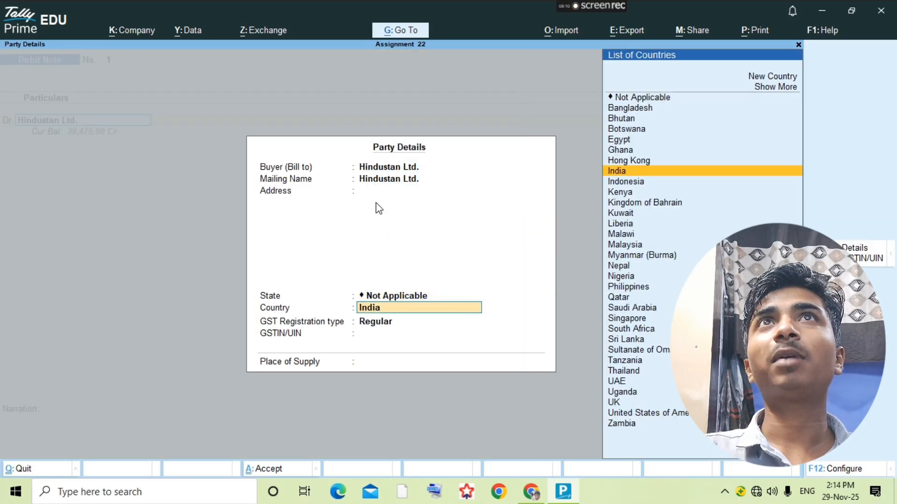
{"action": "type", "text": "100"}
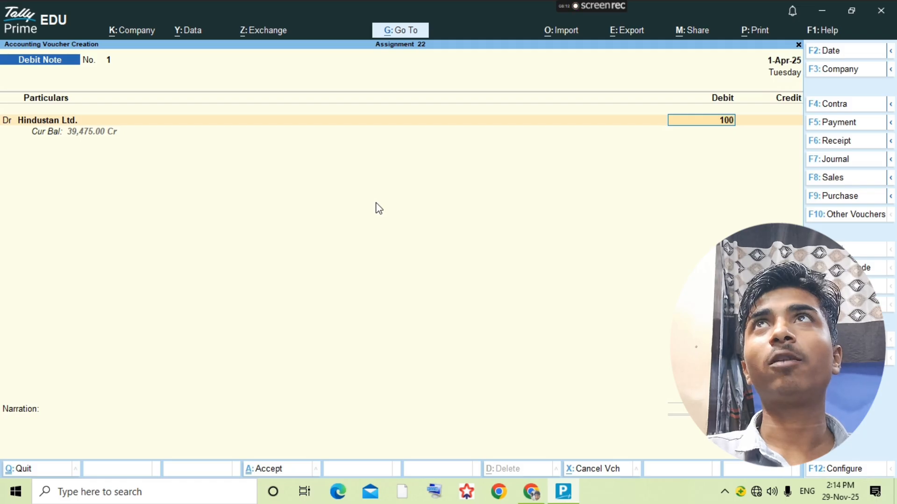
{"action": "type", "text": "0"}
{"action": "key", "text": "Return"}
{"action": "key", "text": "Return"}
{"action": "key", "text": "Return"}
{"action": "key", "text": "Return"}
{"action": "key", "text": "Return"}
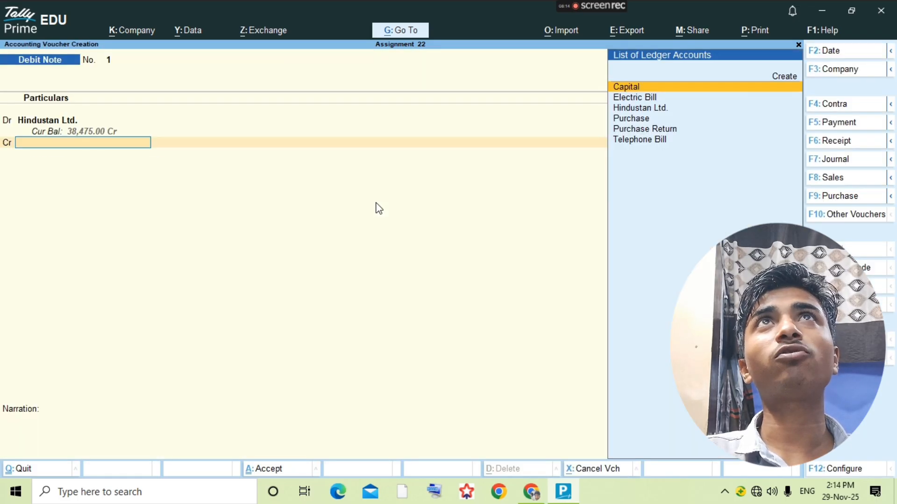
- Credit Purchase Return with 1,000 and open its inventory allocations
{"action": "key", "text": "Return"}
{"action": "key", "text": "BackSpace"}
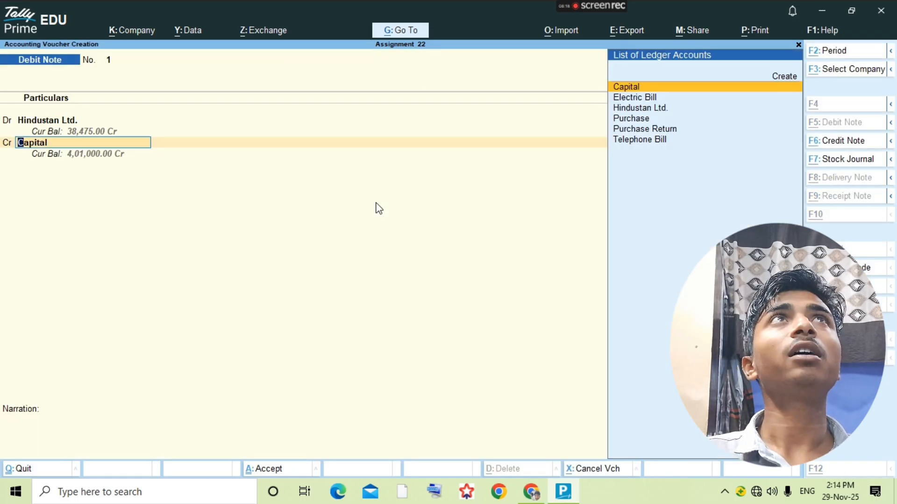
{"action": "key", "text": "alt+Tab"}
{"action": "key", "text": "alt+Tab"}
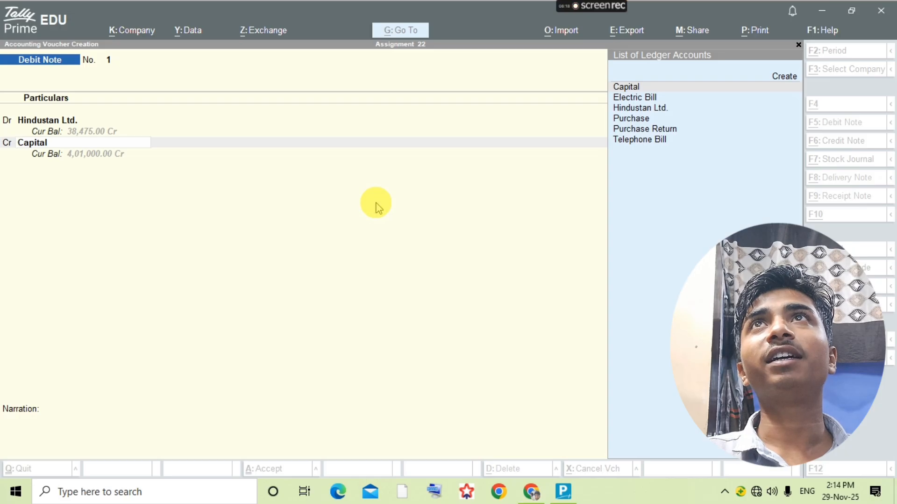
{"action": "type", "text": "Purchase"}
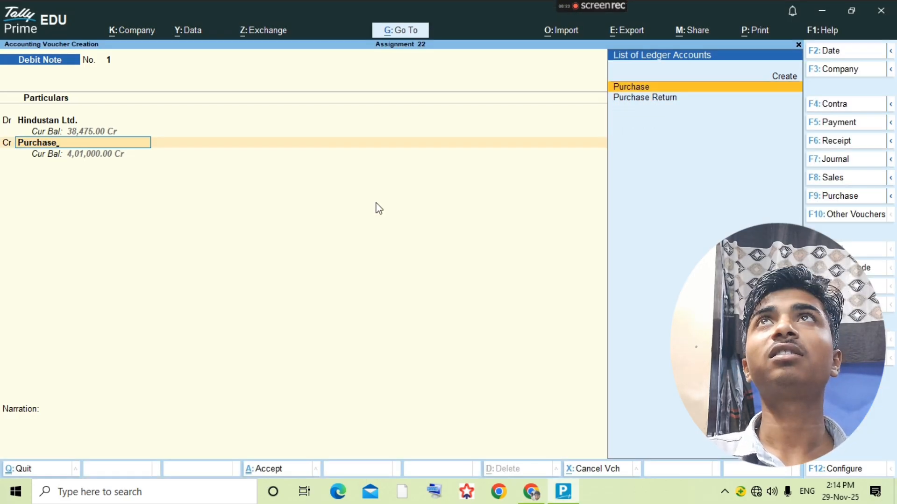
{"action": "key", "text": "Down"}
{"action": "key", "text": "Return"}
{"action": "key", "text": "Return"}
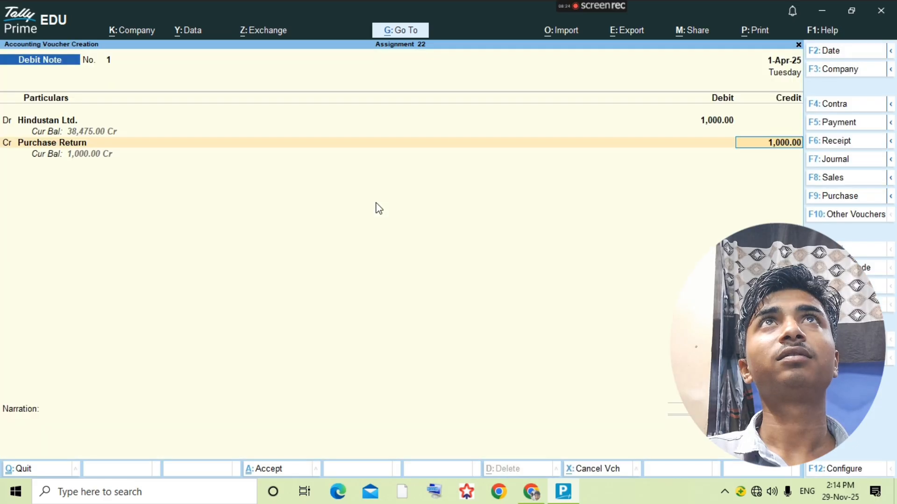
{"action": "key", "text": "BackSpace"}
{"action": "key", "text": "Return"}
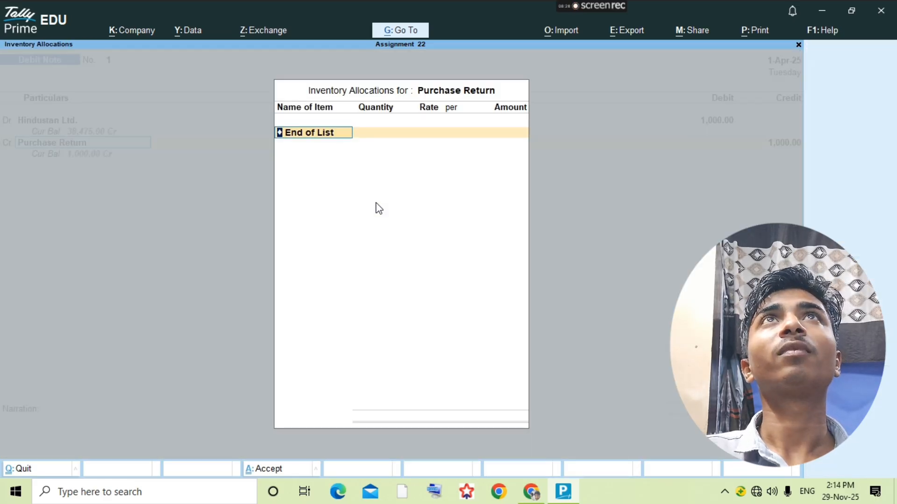
- Allocate Fair&Lovely Ayurvedic, 85 pcs at rate 35, as the first returned item
{"action": "key", "text": "alt+Tab"}
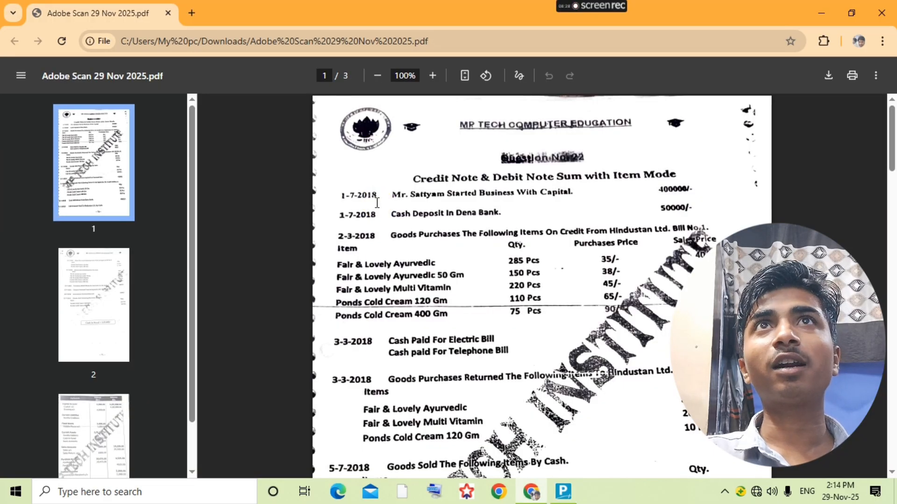
{"action": "key", "text": "alt+Tab"}
{"action": "type", "text": "f"}
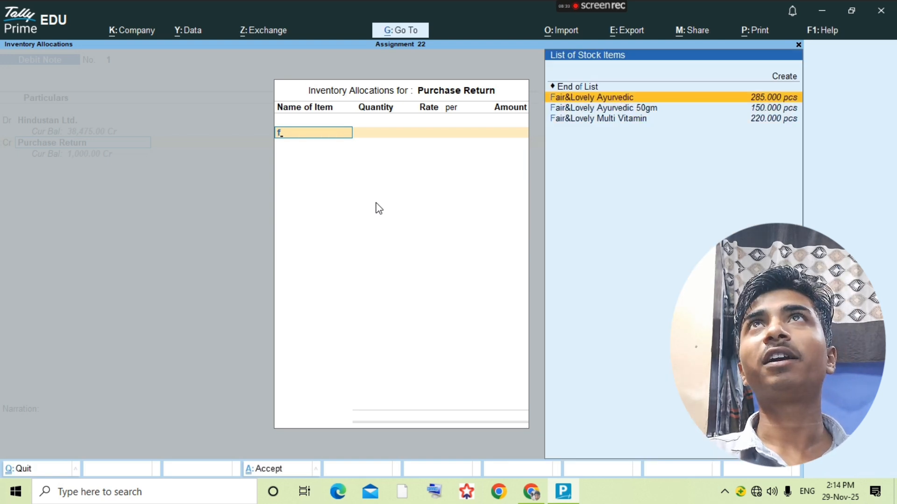
{"action": "key", "text": "Return"}
{"action": "key", "text": "alt+Tab"}
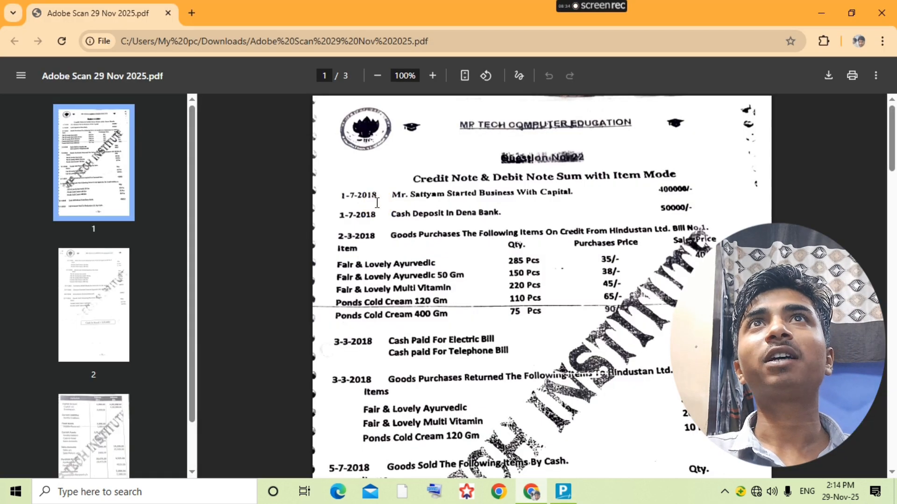
{"action": "key", "text": "alt+Tab"}
{"action": "type", "text": "85"}
{"action": "key", "text": "Return"}
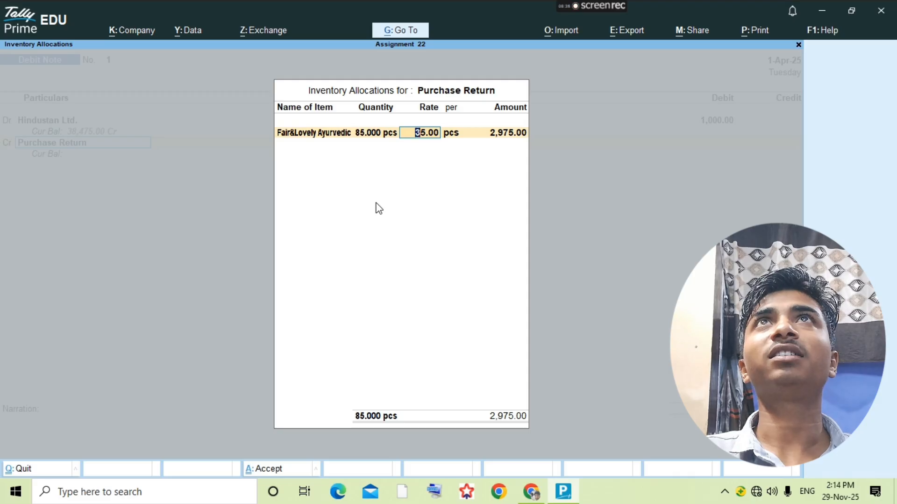
{"action": "key", "text": "Return"}
{"action": "key", "text": "Return"}
{"action": "key", "text": "alt+Tab"}
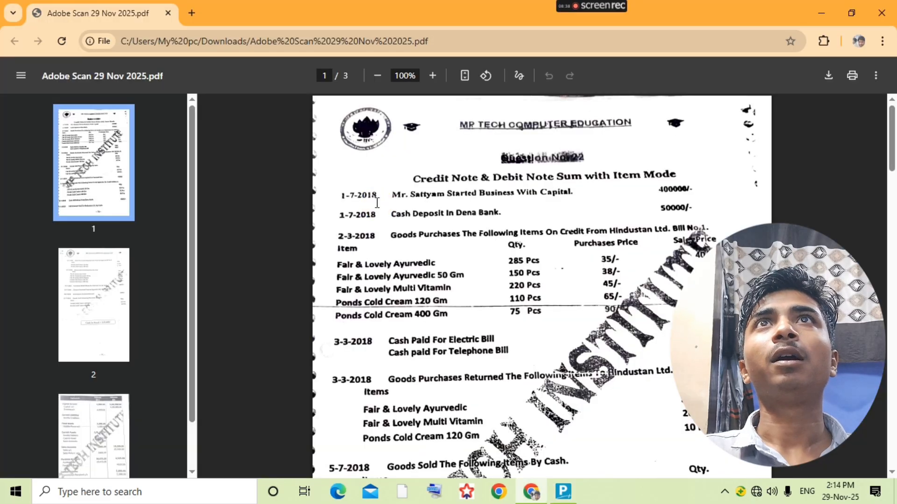
{"action": "key", "text": "alt+Tab"}
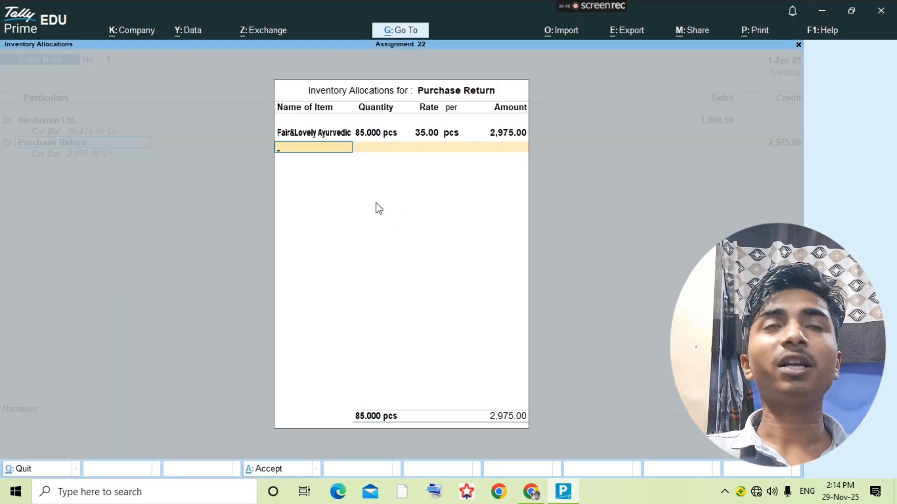
- Add Fair&Lovely Multi Vitamin, 20 pcs at rate 45, amounting to 900
{"action": "type", "text": "fa"}
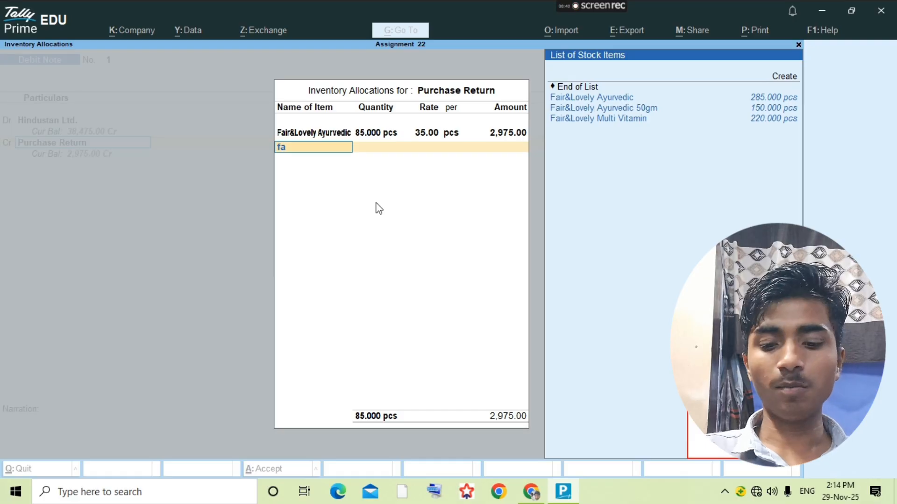
{"action": "key", "text": "Down"}
{"action": "key", "text": "Down"}
{"action": "key", "text": "Return"}
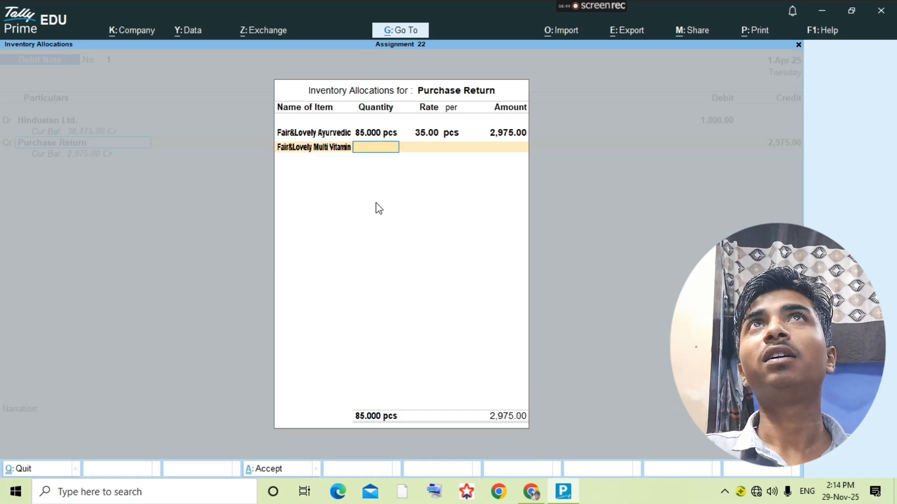
{"action": "key", "text": "alt+Tab"}
{"action": "key", "text": "alt+Tab"}
{"action": "type", "text": "20"}
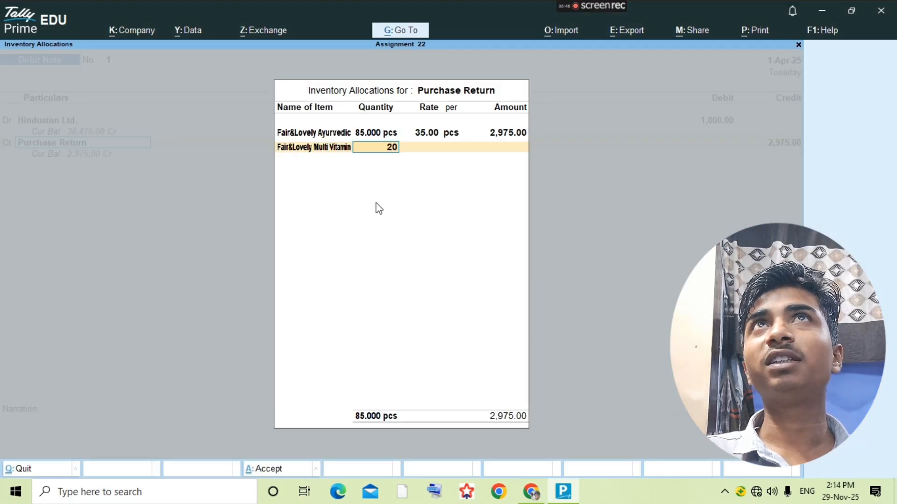
{"action": "key", "text": "Return"}
{"action": "key", "text": "Return"}
{"action": "key", "text": "Return"}
{"action": "key", "text": "alt+Tab"}
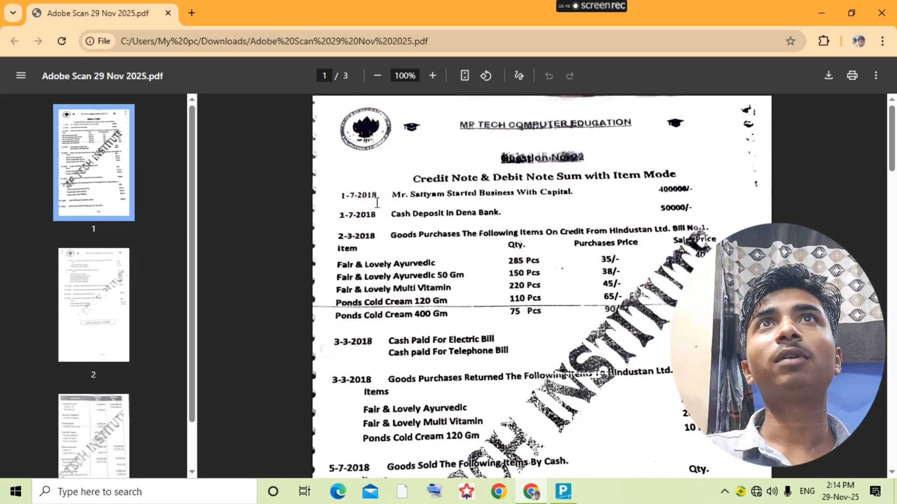
{"action": "key", "text": "alt+Tab"}
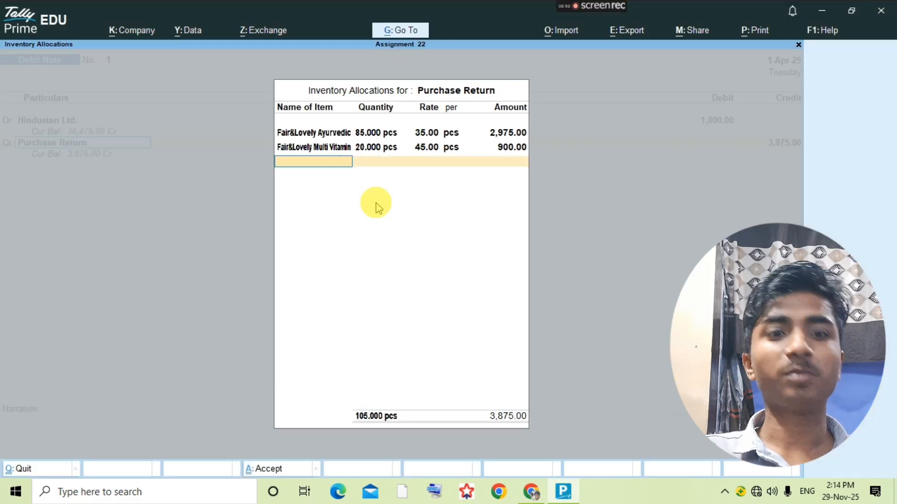
- Add Pond Cold Cream 120gm, 10 pcs at rate 65
{"action": "type", "text": "Pond"}
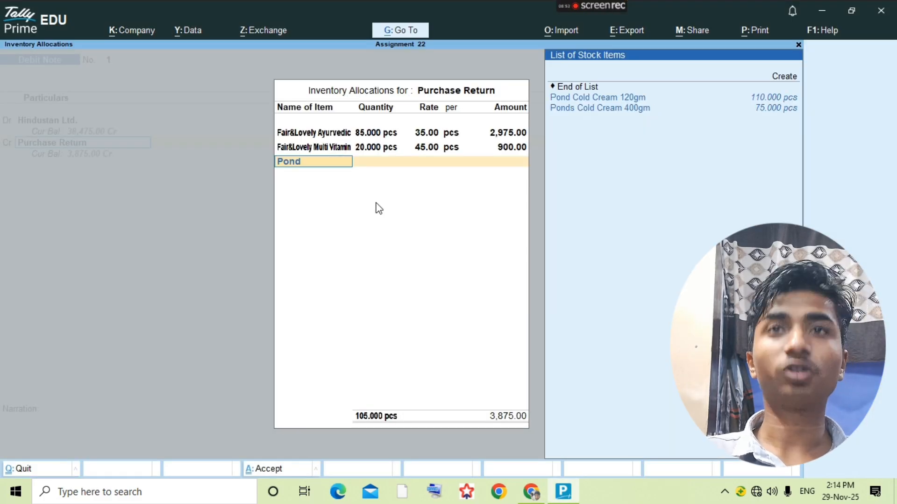
{"action": "key", "text": "Return"}
{"action": "key", "text": "alt+Tab"}
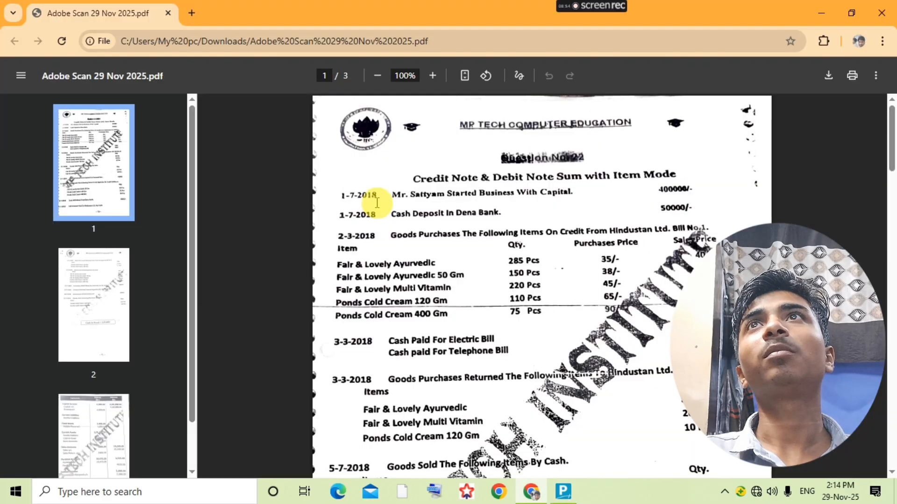
{"action": "key", "text": "alt+Tab"}
{"action": "type", "text": "10"}
{"action": "key", "text": "Return"}
{"action": "type", "text": "65"}
{"action": "key", "text": "Return"}
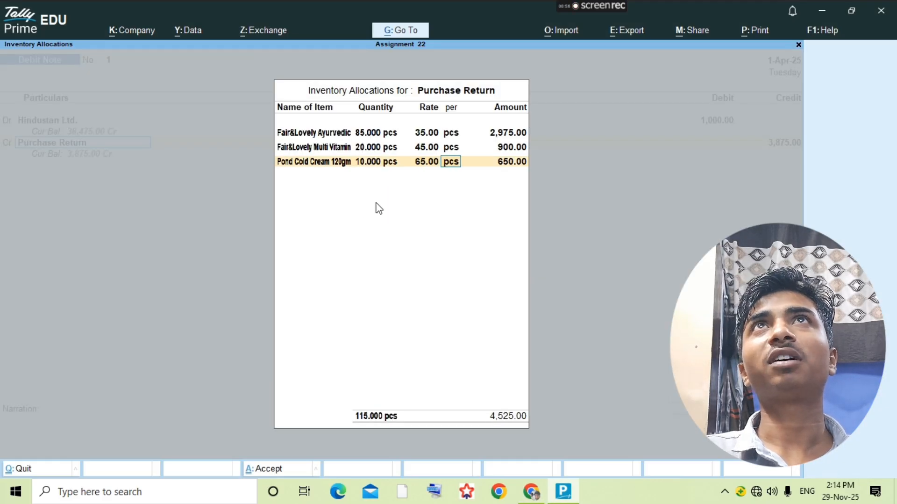
{"action": "key", "text": "Return"}
{"action": "key", "text": "Return"}
{"action": "key", "text": "Return"}
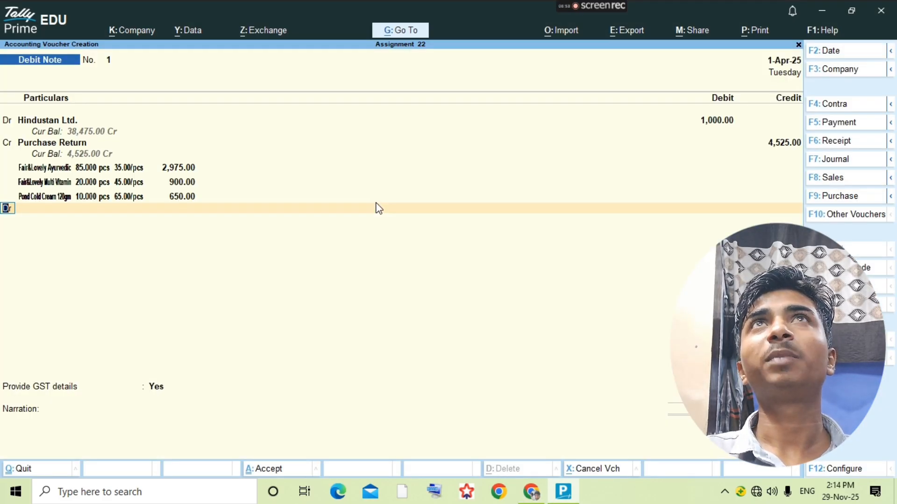
- Return to the voucher and change Hindustan Ltd.'s debit to 4,525
{"action": "key", "text": "Up"}
{"action": "key", "text": "Up"}
{"action": "key", "text": "Up"}
{"action": "key", "text": "Up"}
{"action": "key", "text": "Up"}
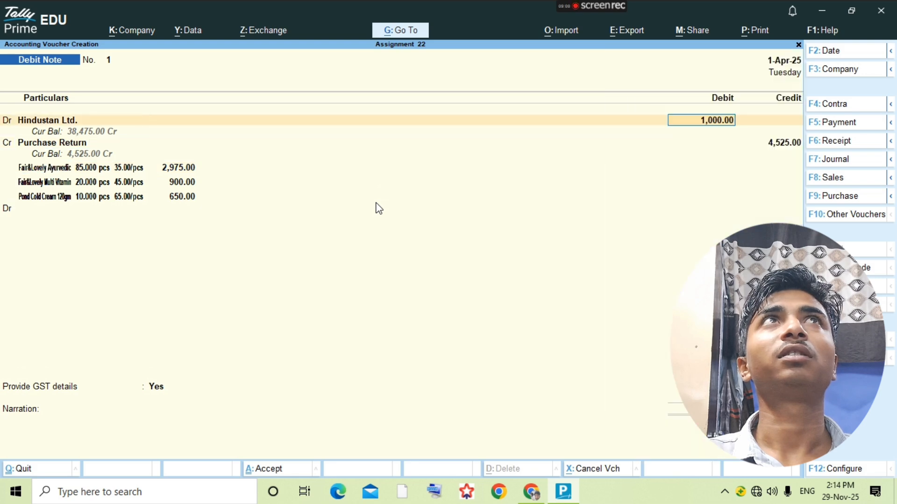
{"action": "key", "text": "Return"}
{"action": "key", "text": "Return"}
{"action": "key", "text": "Return"}
{"action": "key", "text": "Return"}
{"action": "key", "text": "Return"}
{"action": "key", "text": "Return"}
{"action": "key", "text": "Return"}
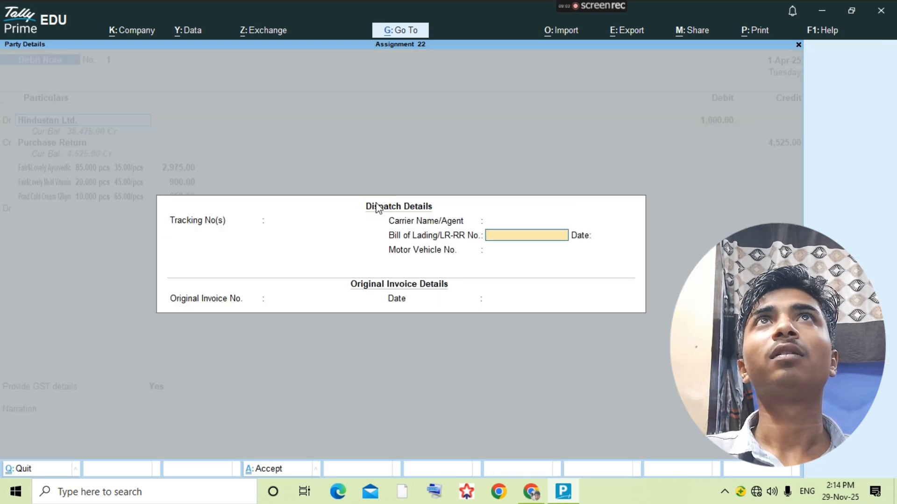
{"action": "key", "text": "Return"}
{"action": "key", "text": "Return"}
{"action": "key", "text": "Return"}
{"action": "key", "text": "Return"}
{"action": "key", "text": "Return"}
{"action": "key", "text": "Return"}
{"action": "key", "text": "Return"}
{"action": "key", "text": "Return"}
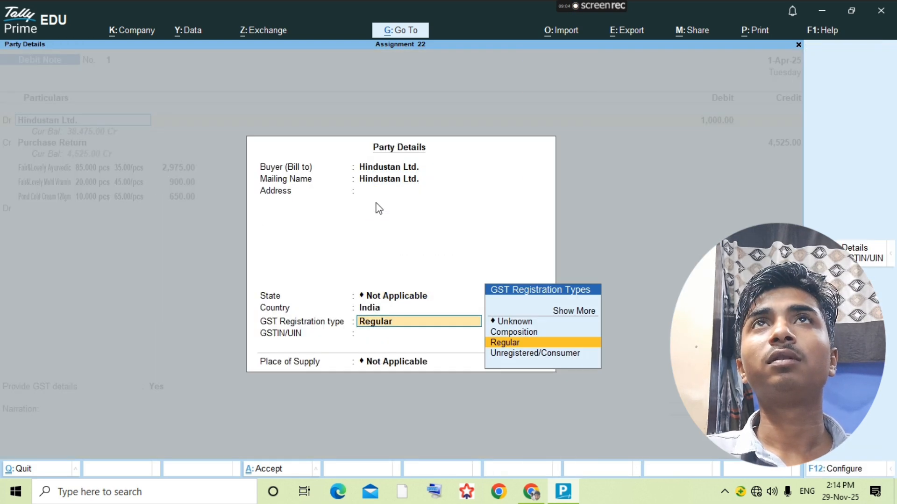
{"action": "type", "text": "4525"}
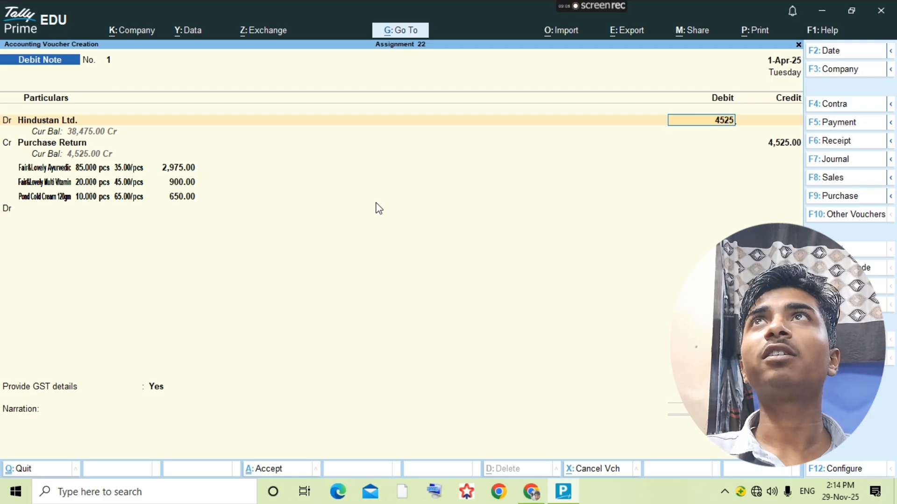
{"action": "key", "text": "Return"}
{"action": "key", "text": "Return"}
{"action": "key", "text": "Return"}
{"action": "key", "text": "Return"}
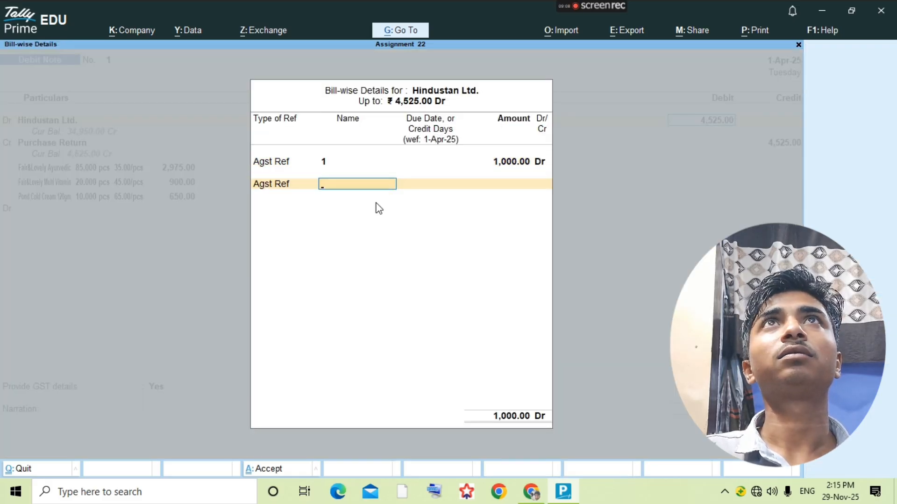
{"action": "key", "text": "BackSpace"}
{"action": "key", "text": "BackSpace"}
{"action": "key", "text": "BackSpace"}
{"action": "key", "text": "BackSpace"}
{"action": "key", "text": "BackSpace"}
{"action": "key", "text": "BackSpace"}
{"action": "key", "text": "BackSpace"}
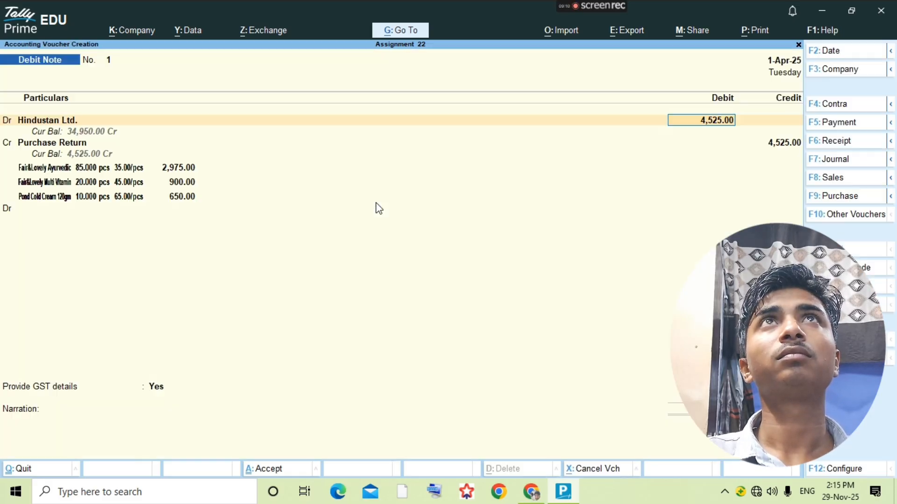
{"action": "key", "text": "Return"}
- Settle Hindustan Ltd.'s bill-wise details and accept the Purchase Return credit line
{"action": "key", "text": "ctrl+a"}
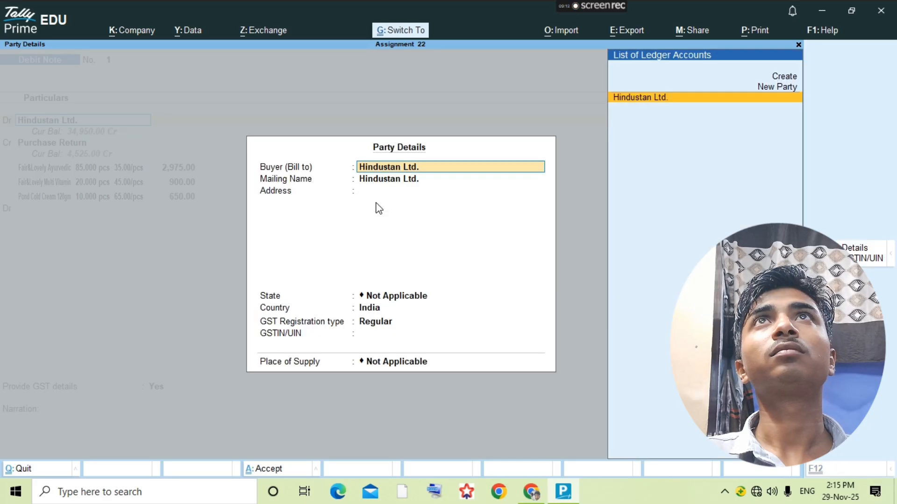
{"action": "key", "text": "ctrl+a"}
{"action": "key", "text": "Return"}
{"action": "key", "text": "Return"}
{"action": "key", "text": "Return"}
{"action": "key", "text": "Return"}
{"action": "key", "text": "Return"}
{"action": "key", "text": "Return"}
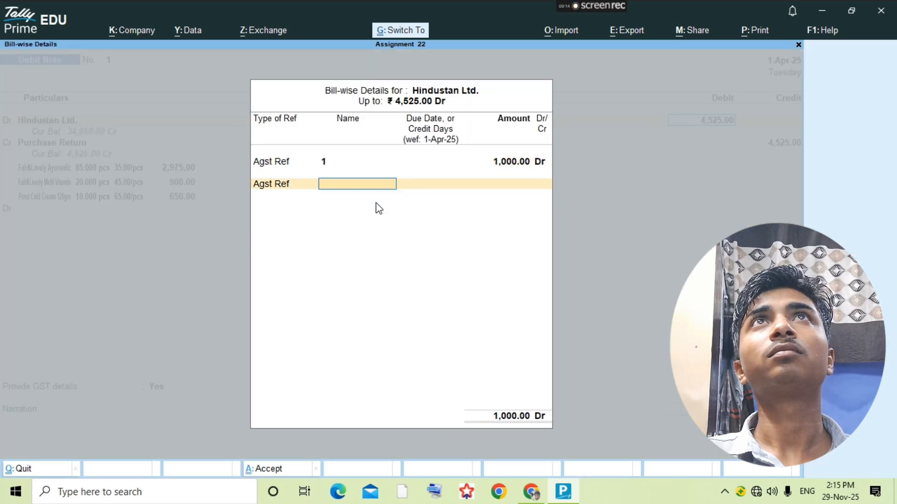
{"action": "key", "text": "BackSpace"}
{"action": "key", "text": "BackSpace"}
{"action": "key", "text": "BackSpace"}
{"action": "key", "text": "BackSpace"}
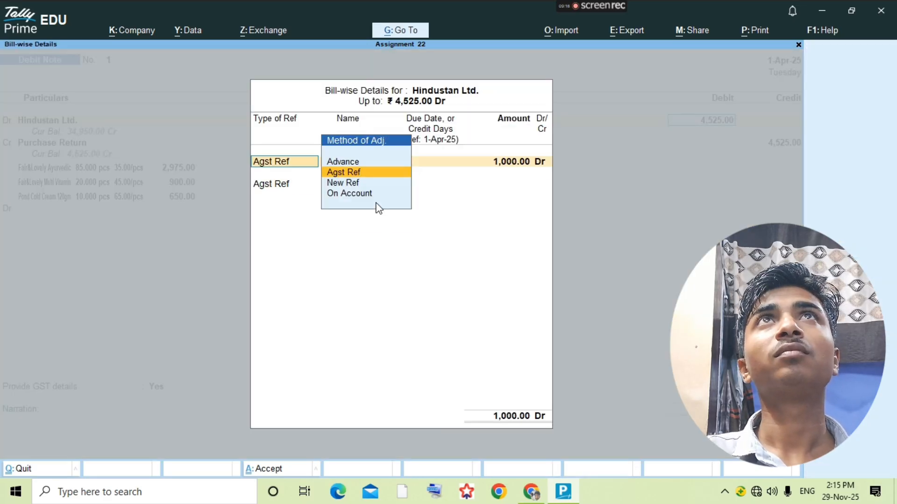
{"action": "key", "text": "Escape"}
{"action": "key", "text": "Return"}
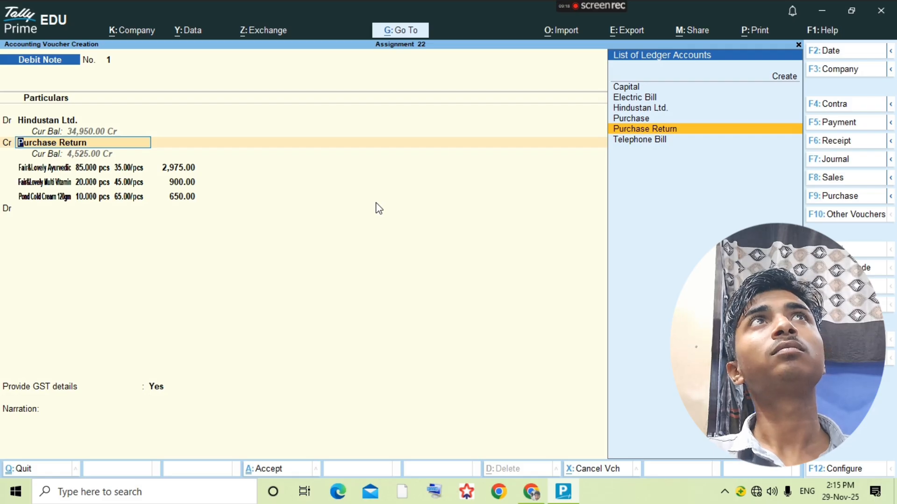
{"action": "key", "text": "ctrl"}
- Save Debit Note 1, reopen it from the ledger report and close it unchanged
{"action": "key", "text": "ctrl+Return"}
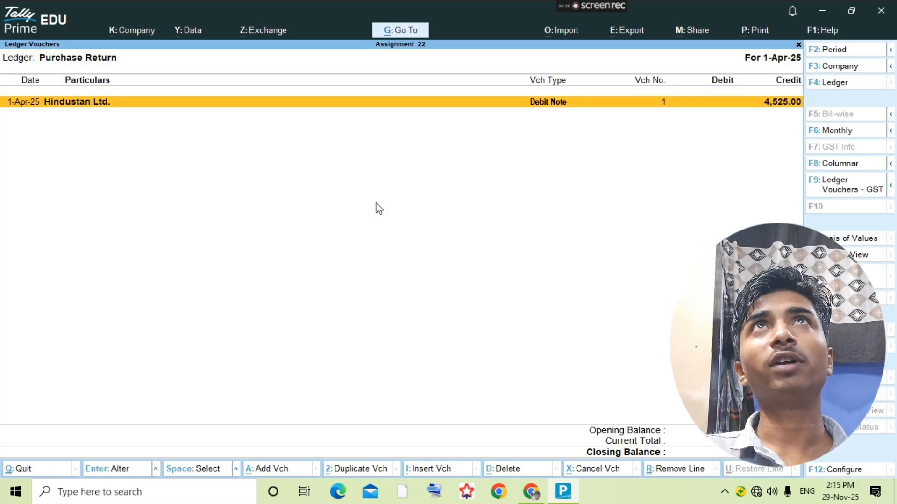
{"action": "key", "text": "Return"}
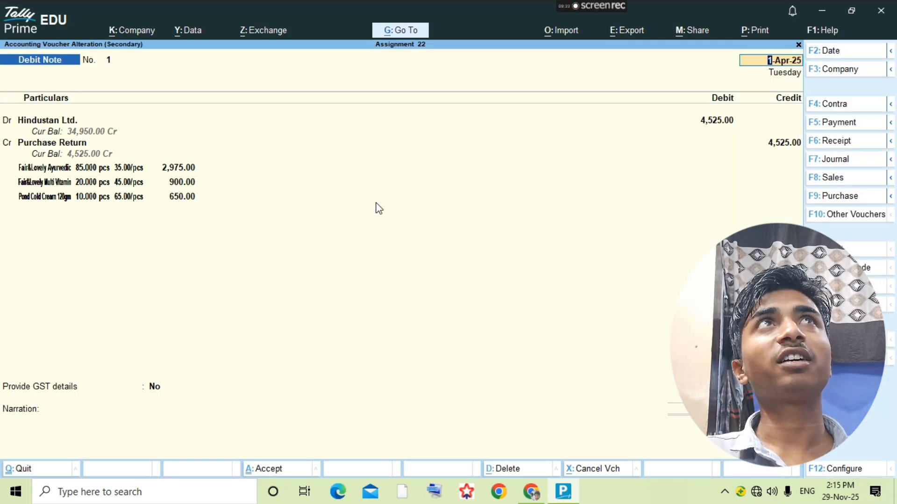
{"action": "key", "text": "BackSpace"}
{"action": "key", "text": "Escape"}
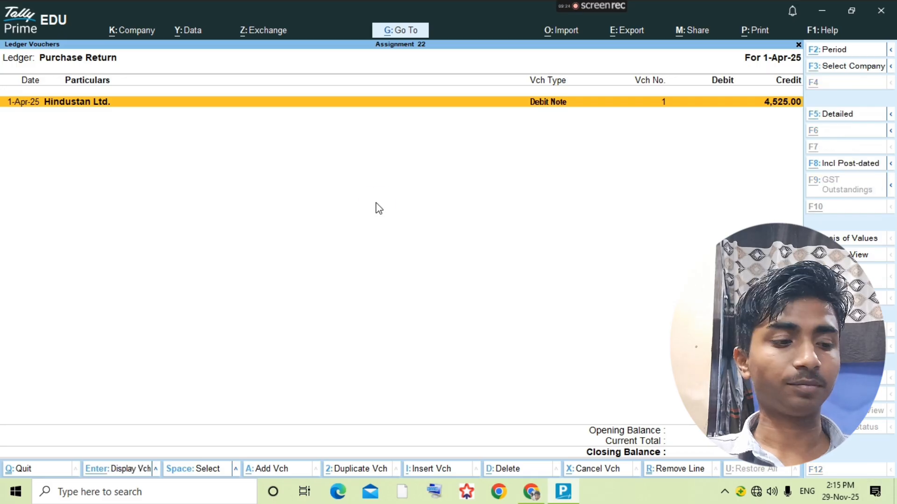
{"action": "key", "text": "alt+Tab"}
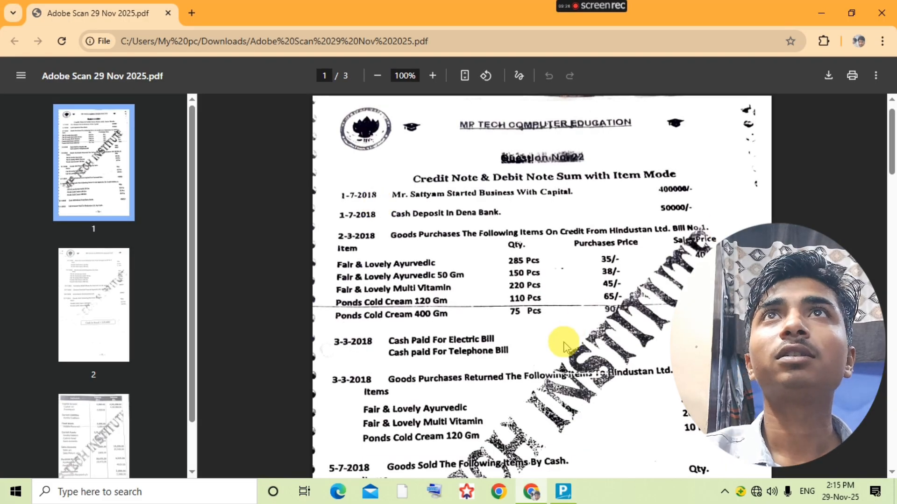
- Scroll through the assignment PDF pages and return to Tally's Purchase Return report
{"action": "scroll", "coordinate": [565, 342], "scroll_direction": "down", "scroll_amount": 5}
{"action": "scroll", "coordinate": [565, 343], "scroll_direction": "down", "scroll_amount": 20}
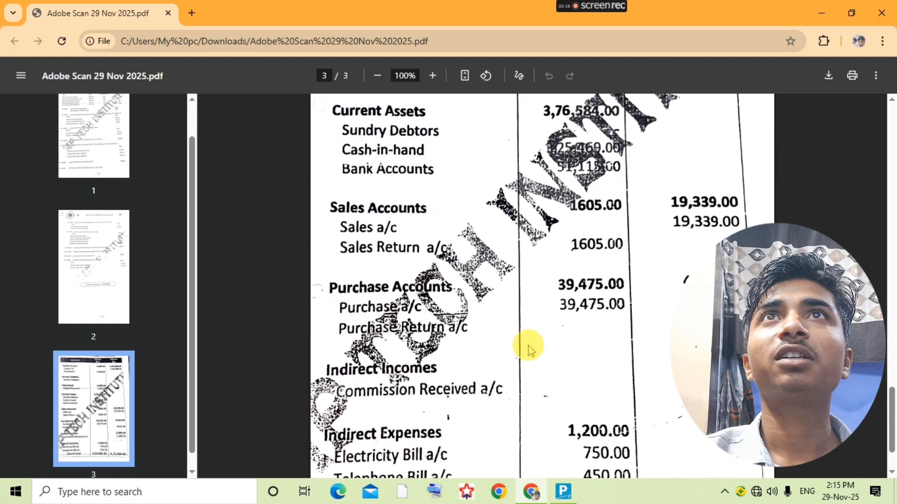
{"action": "scroll", "coordinate": [533, 327], "scroll_direction": "up", "scroll_amount": 12}
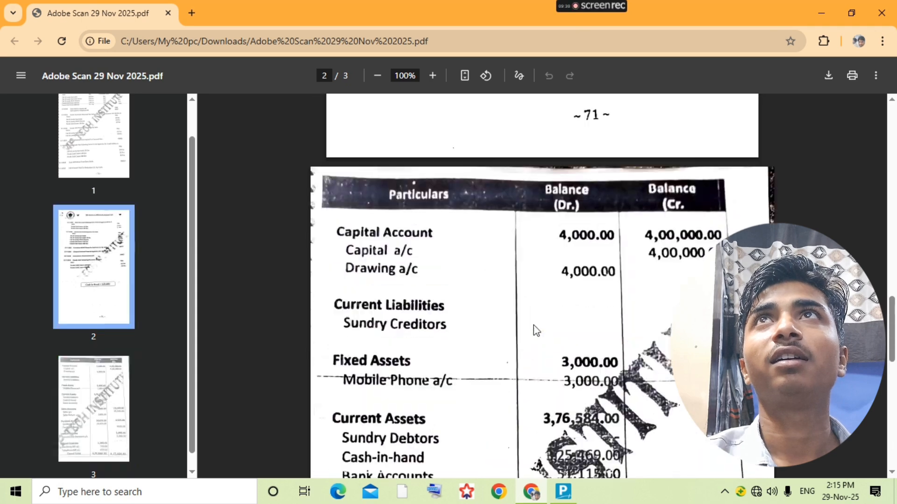
{"action": "scroll", "coordinate": [537, 323], "scroll_direction": "up", "scroll_amount": 12}
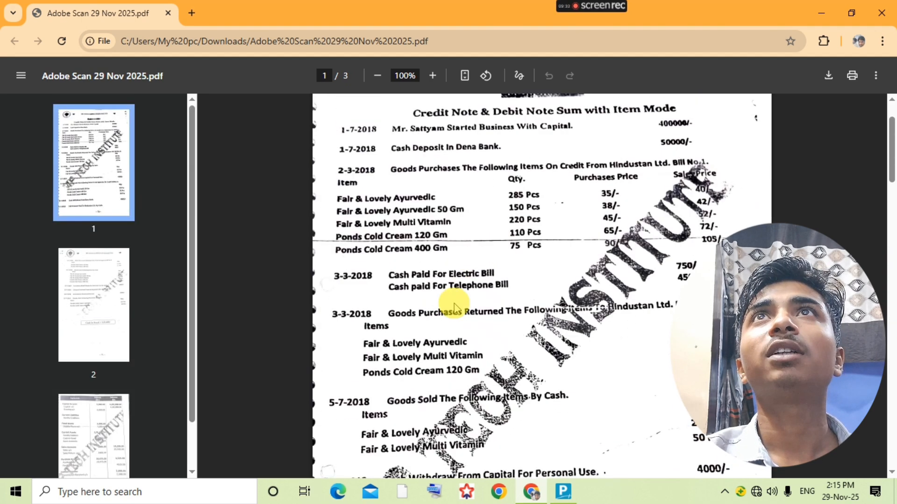
{"action": "key", "text": "alt+Tab"}
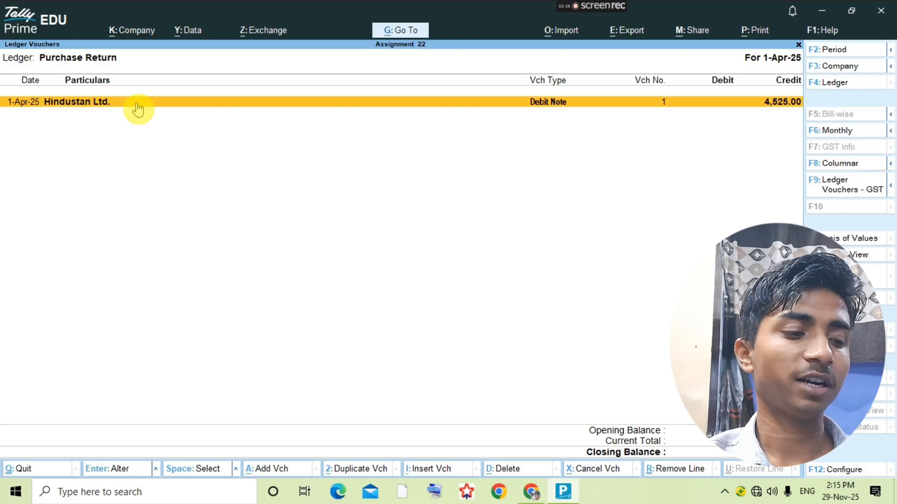
- Open Debit Note 1 for alteration, close it unsaved, then bring up the ledger list
{"action": "key", "text": "alt"}
{"action": "double_click", "coordinate": [172, 106]}
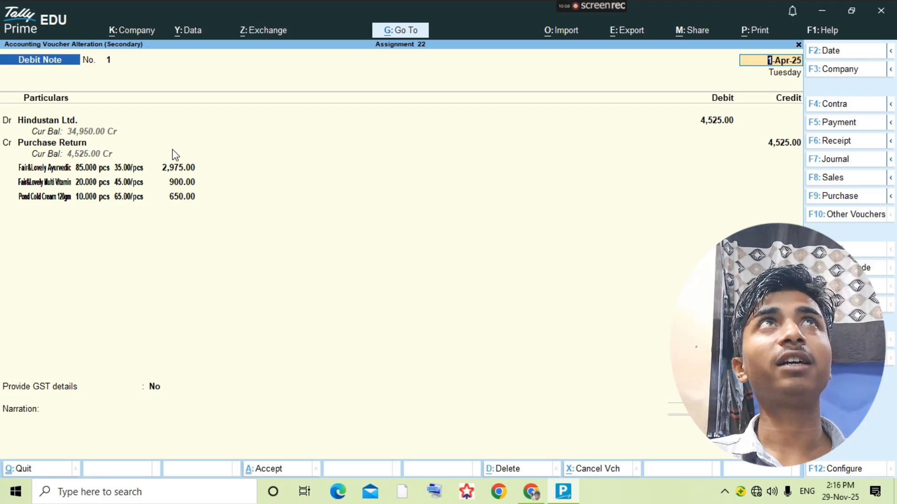
{"action": "key", "text": "Escape"}
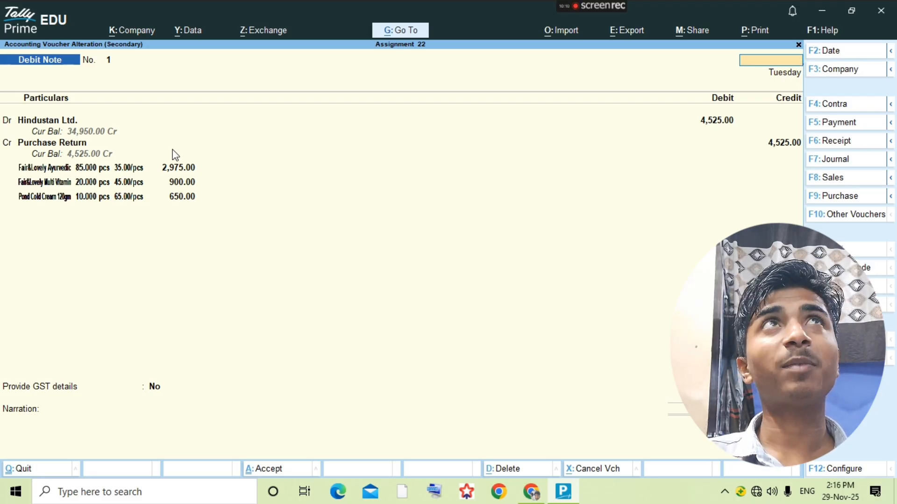
{"action": "key", "text": "Escape"}
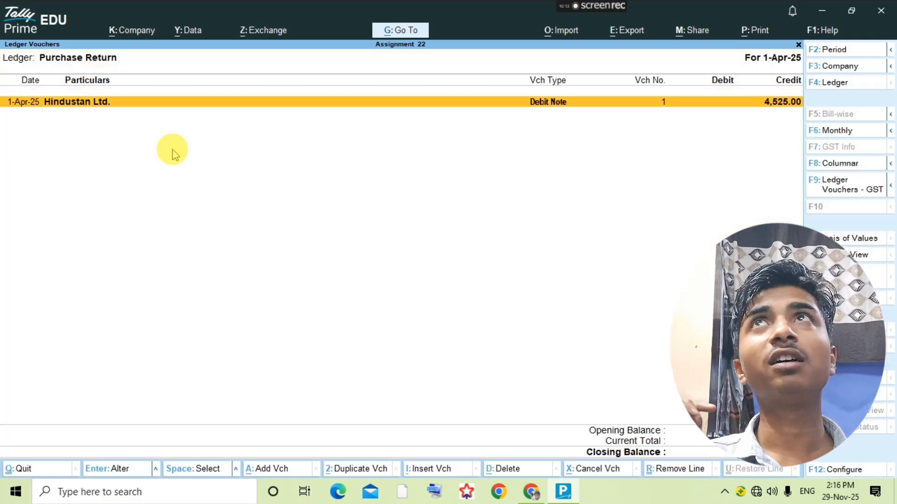
{"action": "key", "text": "alt+Tab"}
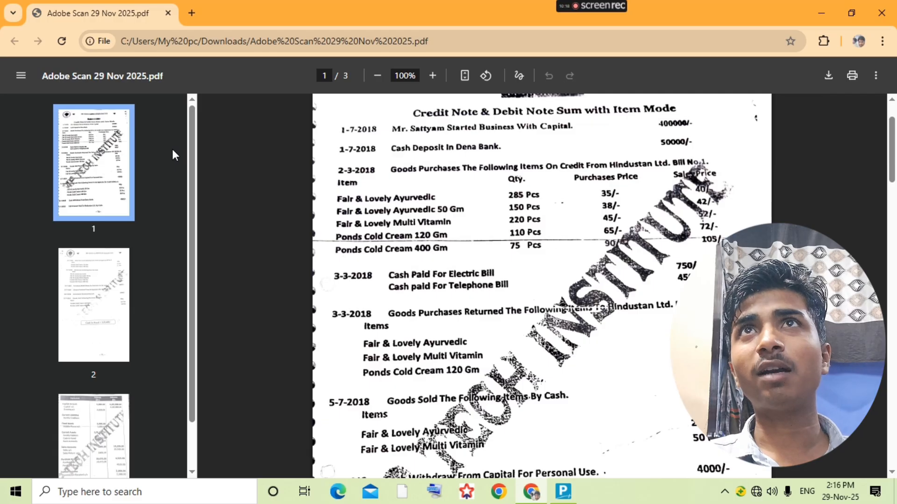
{"action": "key", "text": "alt+Tab"}
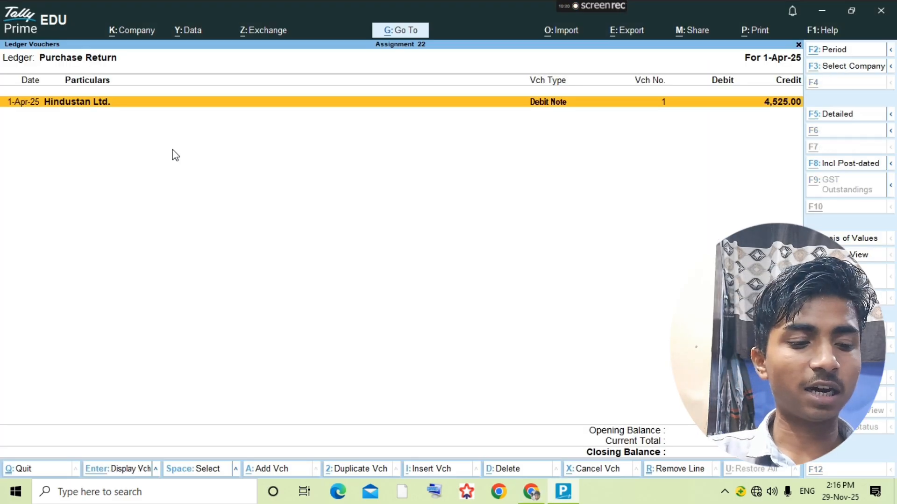
{"action": "key", "text": "F4"}
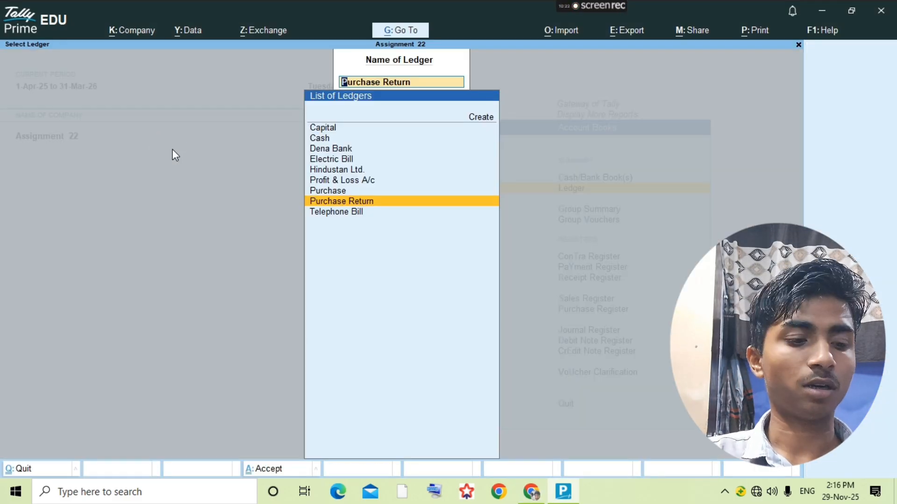
- Create a Sales ledger under the Sales Accounts group
{"action": "key", "text": "alt+c"}
{"action": "type", "text": "Salesd"}
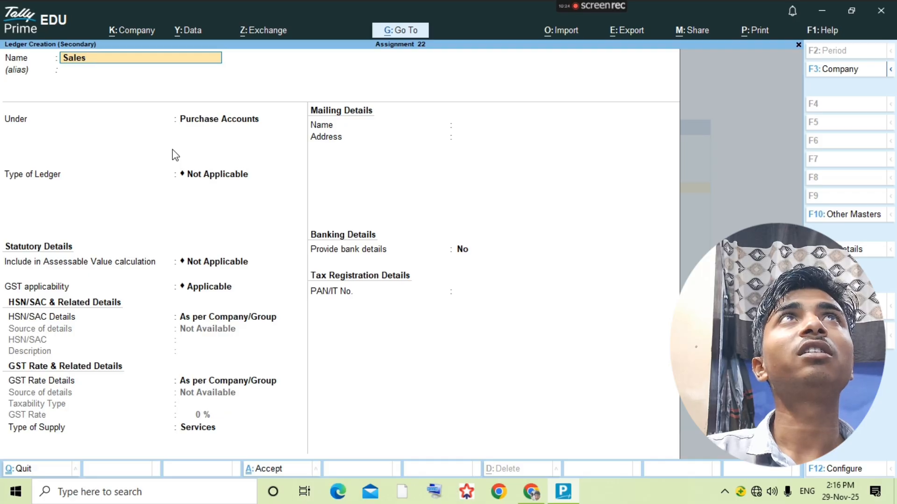
{"action": "key", "text": "Return"}
{"action": "key", "text": "Return"}
{"action": "type", "text": "Sa"}
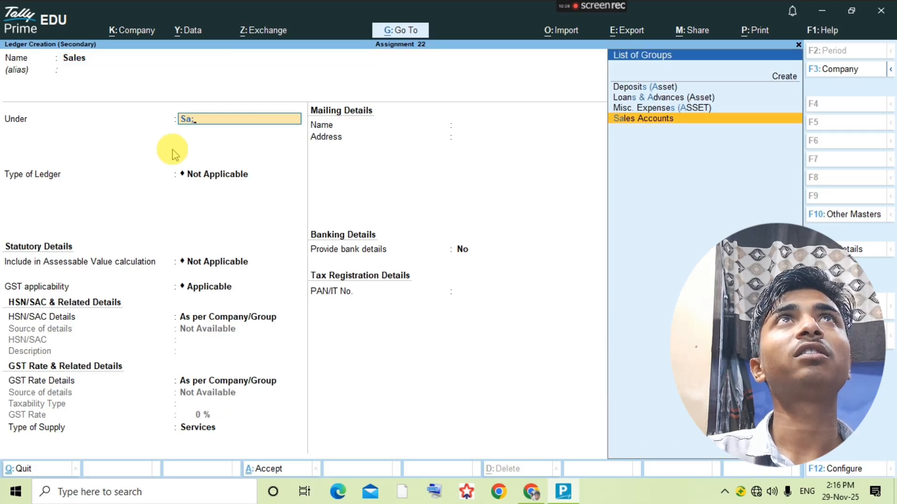
{"action": "type", "text": "les"}
{"action": "key", "text": "Return"}
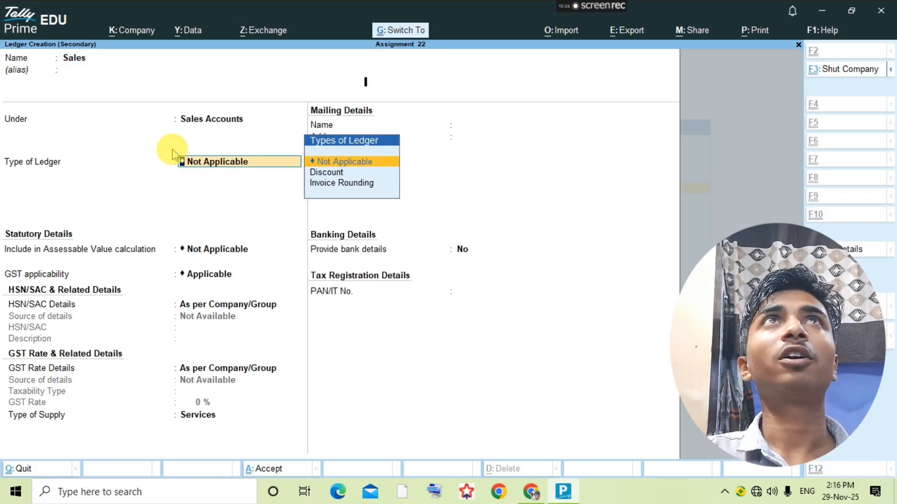
{"action": "key", "text": "ctrl+a"}
{"action": "key", "text": "Return"}
- Start a new voucher entry as a Sales voucher
{"action": "key", "text": "alt+a"}
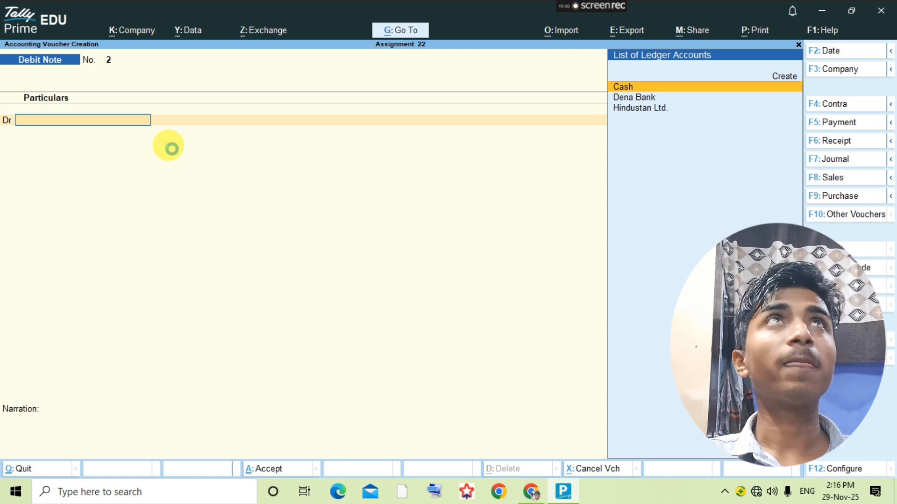
{"action": "key", "text": "F8"}
{"action": "key", "text": "alt+Tab"}
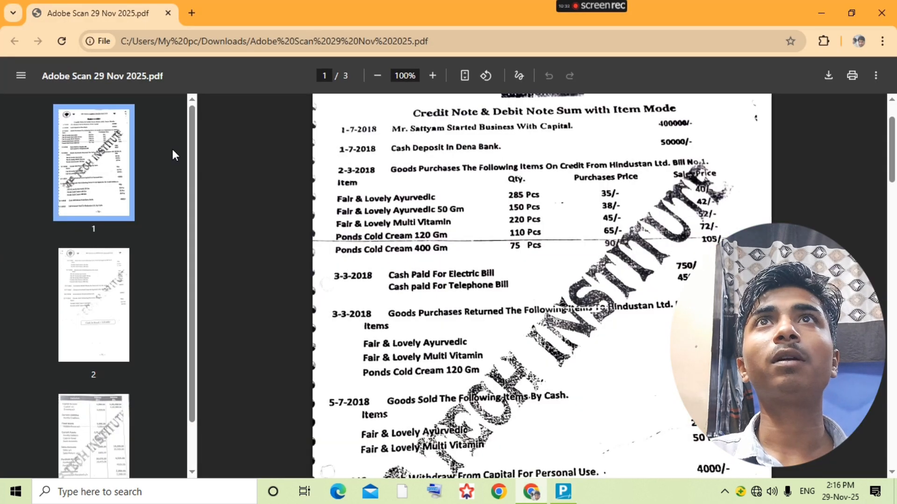
{"action": "key", "text": "alt+Tab"}
- Set reference number 1, Cash as party and Sales as the sales ledger
{"action": "type", "text": "1"}
{"action": "key", "text": "Return"}
{"action": "key", "text": "Return"}
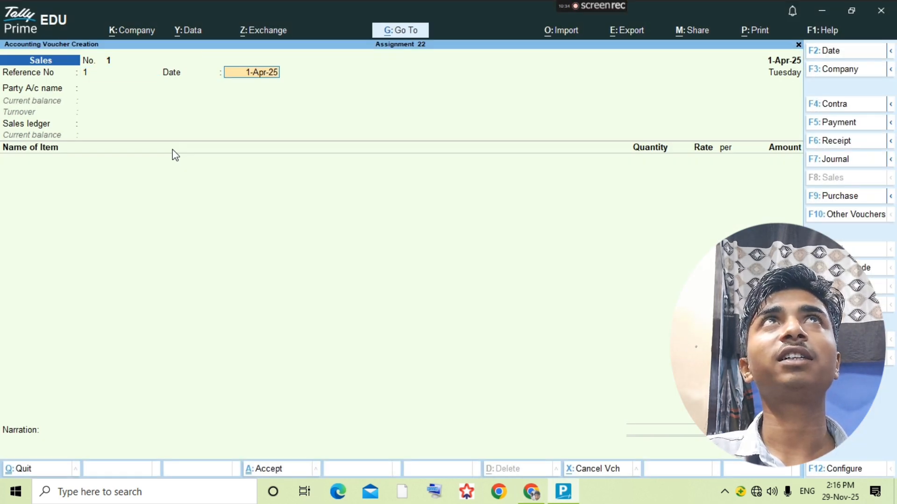
{"action": "key", "text": "Return"}
{"action": "type", "text": "Cash"}
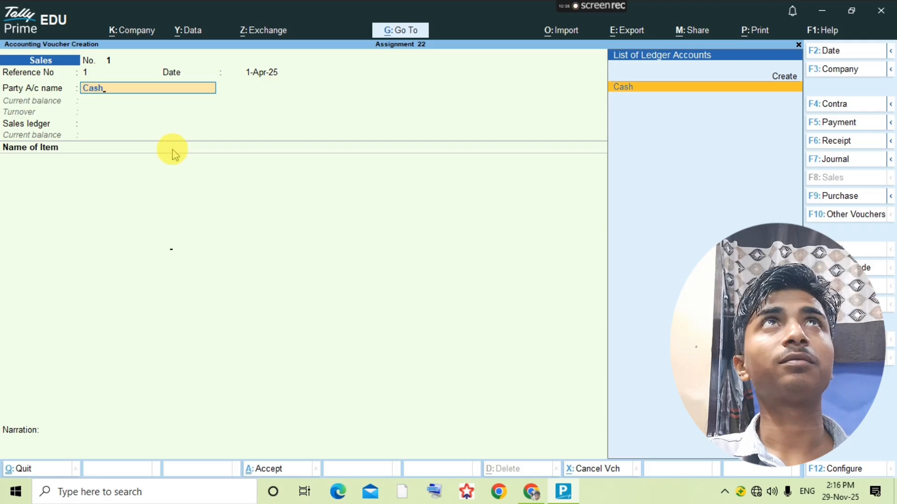
{"action": "key", "text": "Return"}
{"action": "key", "text": "ctrl+a"}
{"action": "key", "text": "Return"}
{"action": "key", "text": "alt+Tab"}
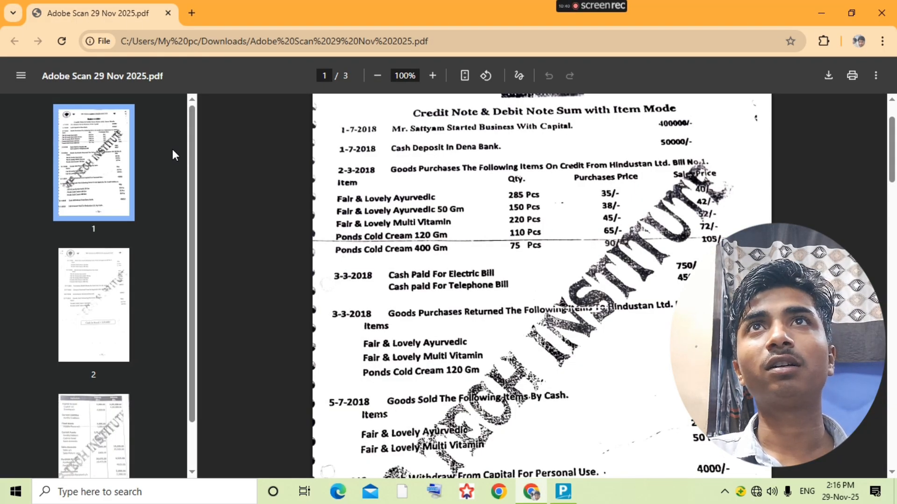
{"action": "key", "text": "alt+Tab"}
- Add Fair&Lovely Ayurvedic as the first item, 25 pcs at rate 40
{"action": "type", "text": "Fai"}
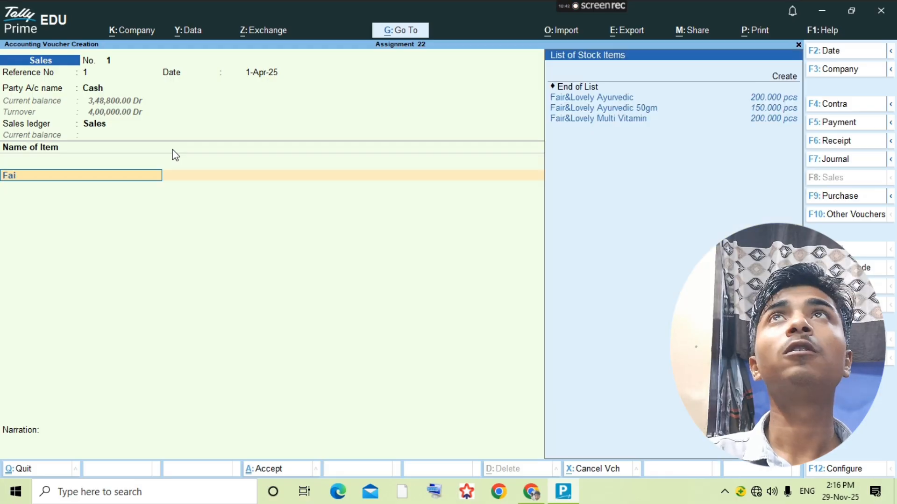
{"action": "key", "text": "Down"}
{"action": "key", "text": "Up"}
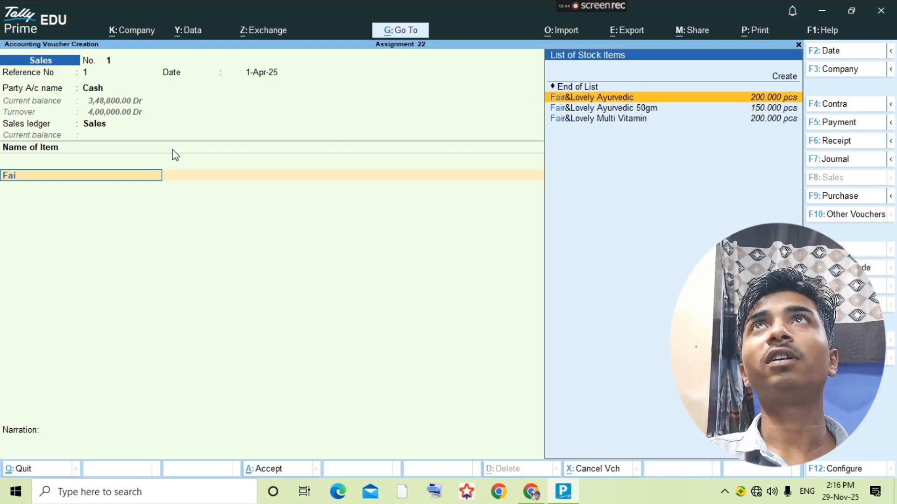
{"action": "key", "text": "Return"}
{"action": "key", "text": "alt+Tab"}
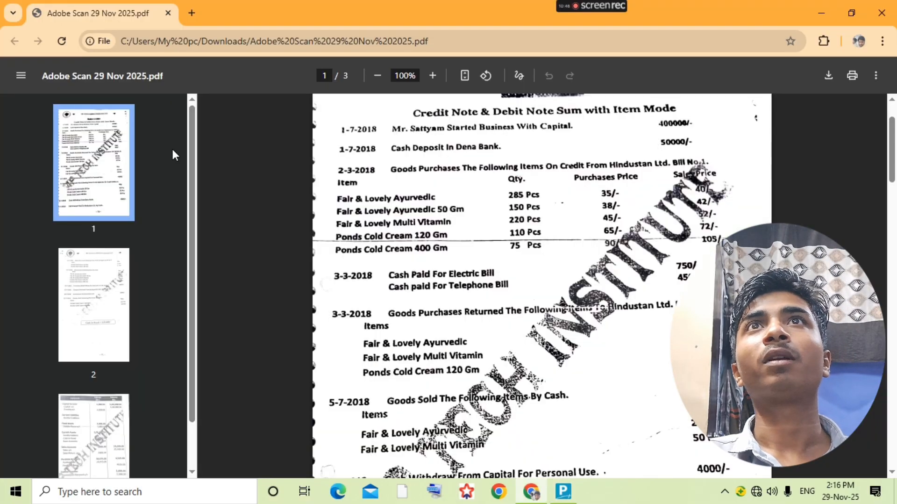
{"action": "key", "text": "alt+Tab"}
{"action": "type", "text": "25"}
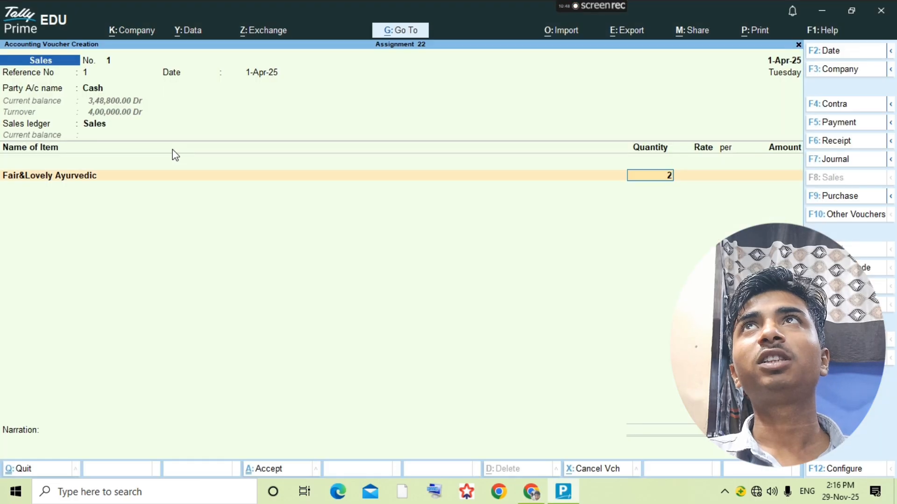
{"action": "key", "text": "Return"}
{"action": "key", "text": "alt+Tab"}
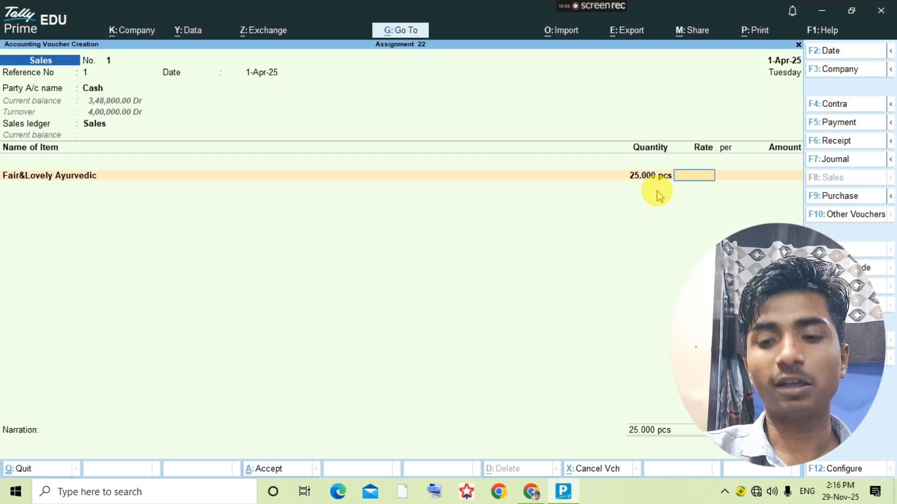
{"action": "type", "text": "40"}
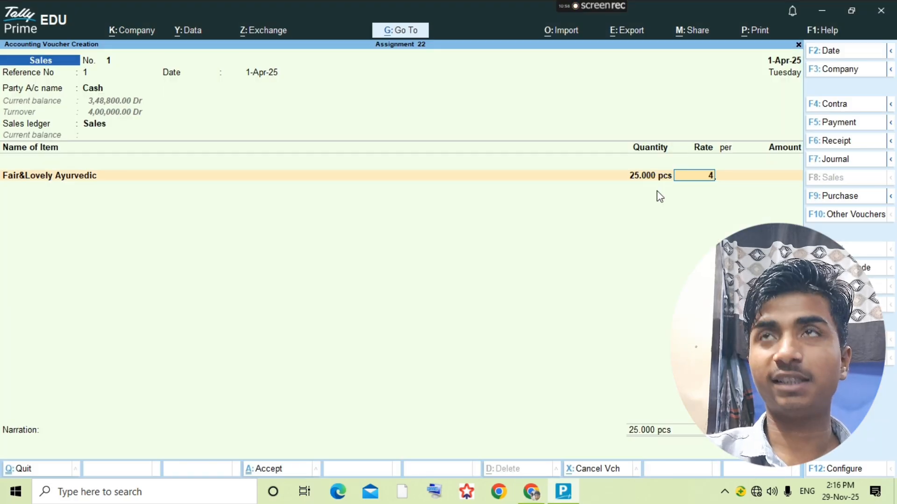
{"action": "key", "text": "Return"}
{"action": "key", "text": "Return"}
{"action": "key", "text": "Return"}
{"action": "key", "text": "alt+Tab"}
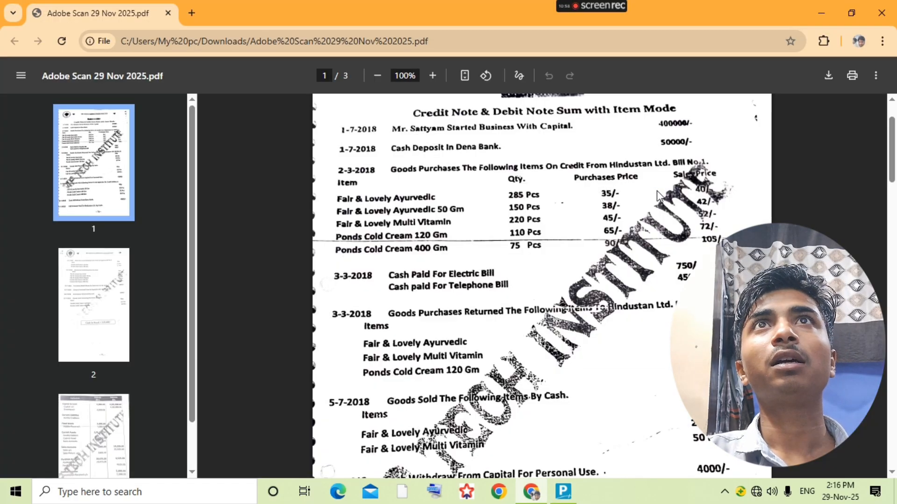
{"action": "key", "text": "alt+Tab"}
{"action": "type", "text": "f"}
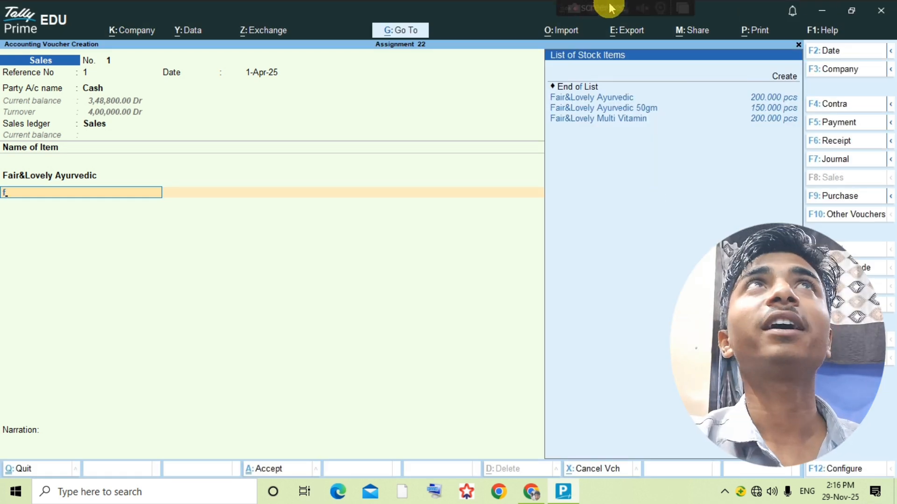
{"action": "left_click", "coordinate": [593, 9]}
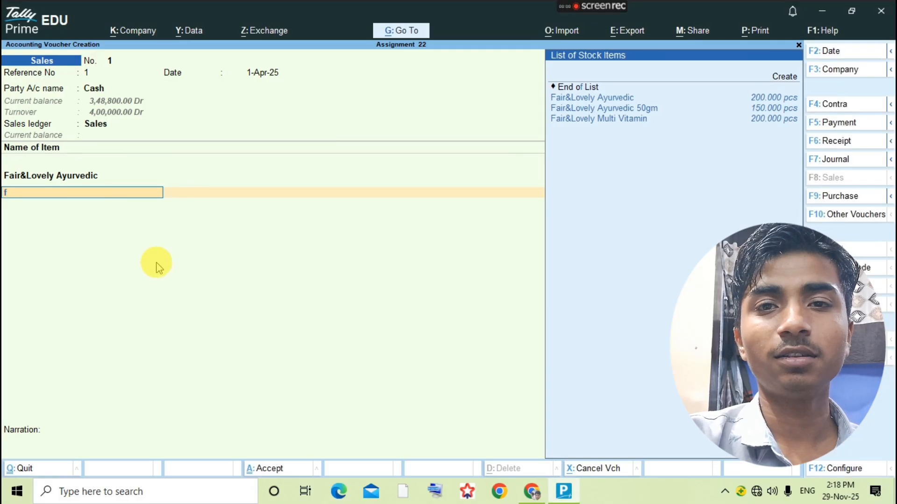
- Add Fair&Lovely Multi Vitamin as the second item, 50 pcs at rate 52
{"action": "key", "text": "Down"}
{"action": "key", "text": "Down"}
{"action": "left_click", "coordinate": [93, 194]}
{"action": "key", "text": "Down"}
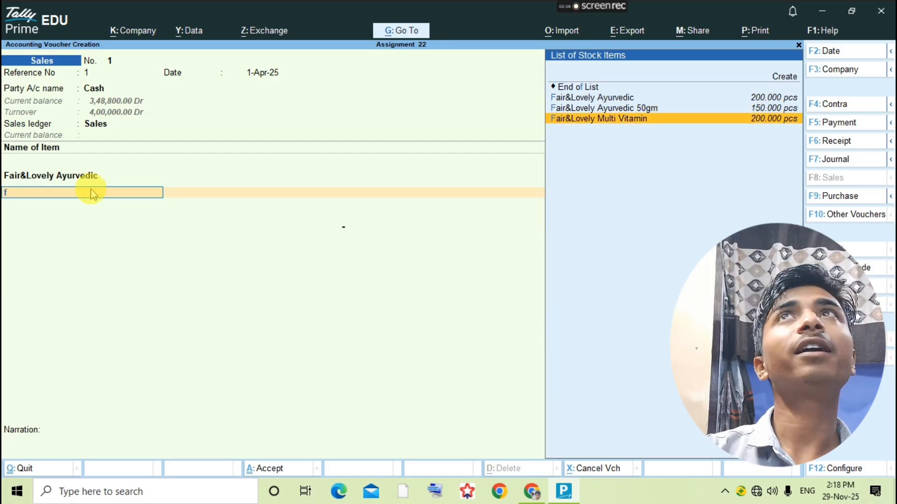
{"action": "key", "text": "Return"}
{"action": "key", "text": "alt+Tab"}
{"action": "left_click", "coordinate": [92, 195]}
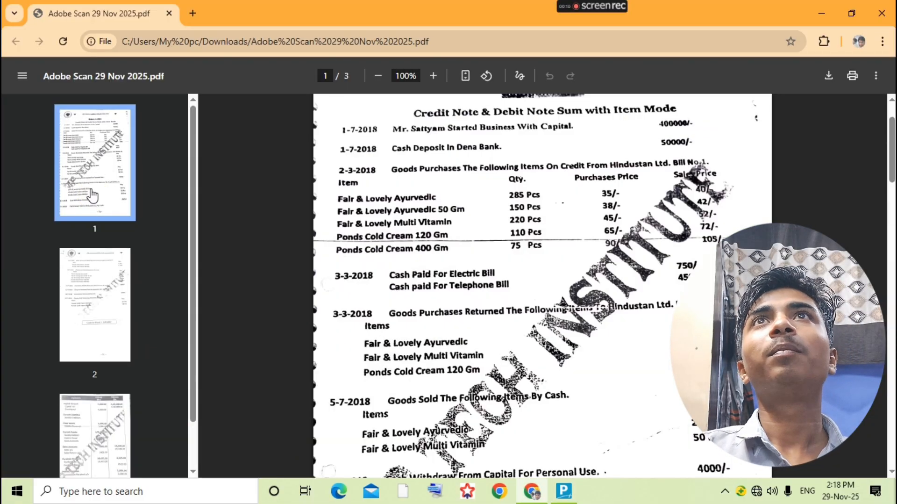
{"action": "key", "text": "alt+Tab"}
{"action": "type", "text": "50"}
{"action": "key", "text": "Return"}
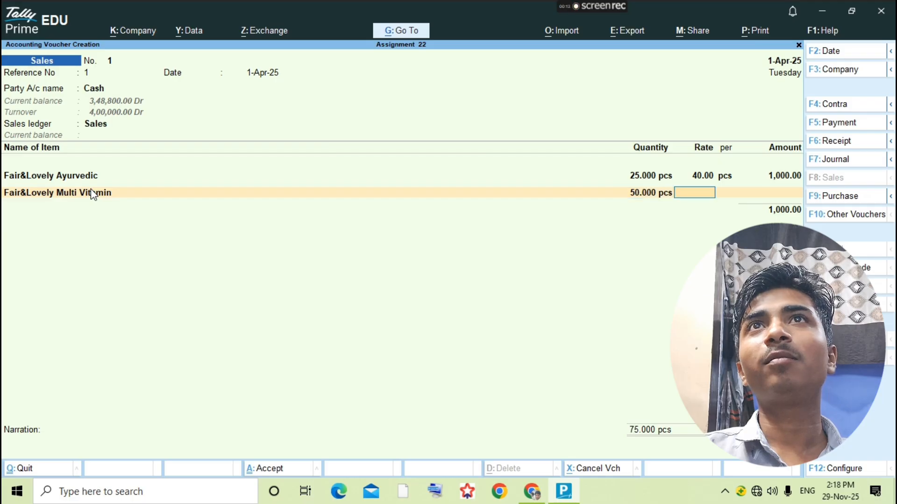
{"action": "key", "text": "alt+Tab"}
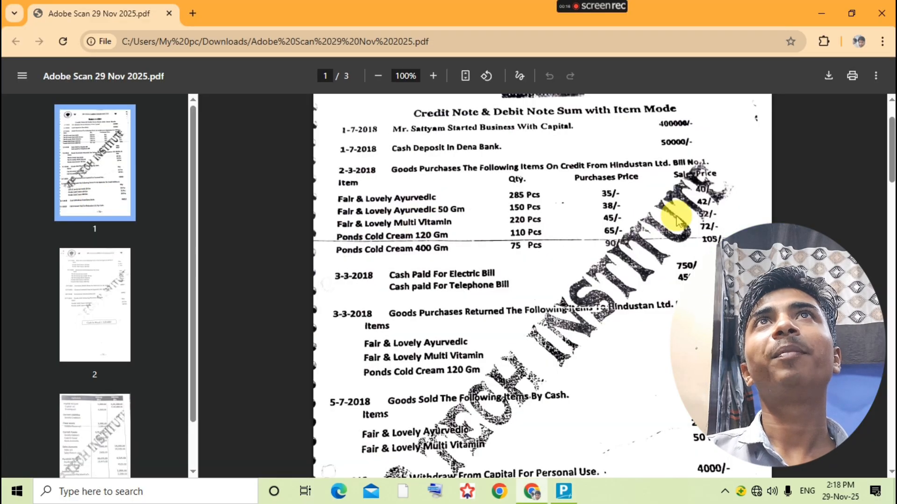
{"action": "key", "text": "alt+Tab"}
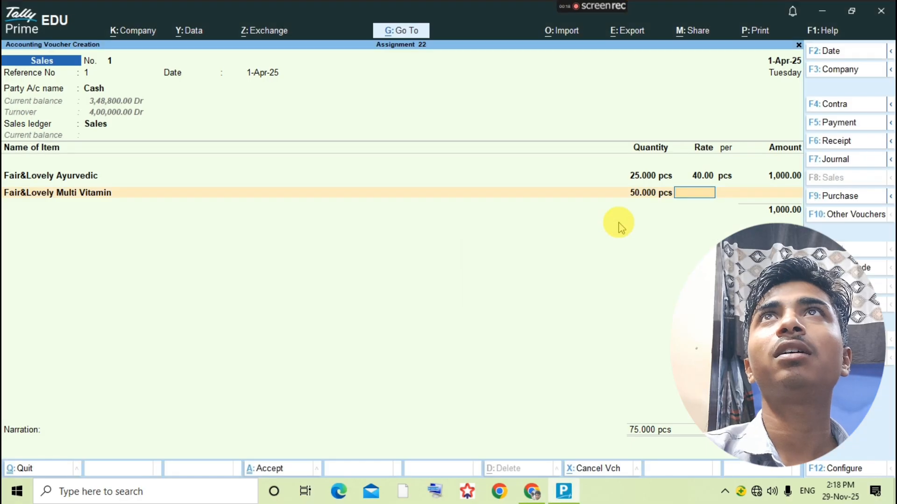
{"action": "type", "text": "52"}
{"action": "key", "text": "Return"}
{"action": "key", "text": "Return"}
{"action": "key", "text": "Return"}
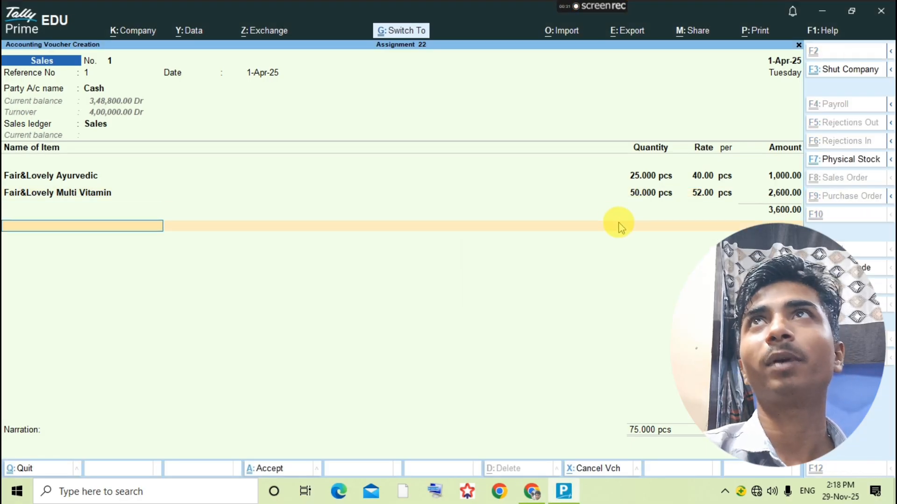
- Save the cash sales voucher totalling 3,600 and go back to the assignment PDF
{"action": "key", "text": "ctrl+a"}
{"action": "key", "text": "Escape"}
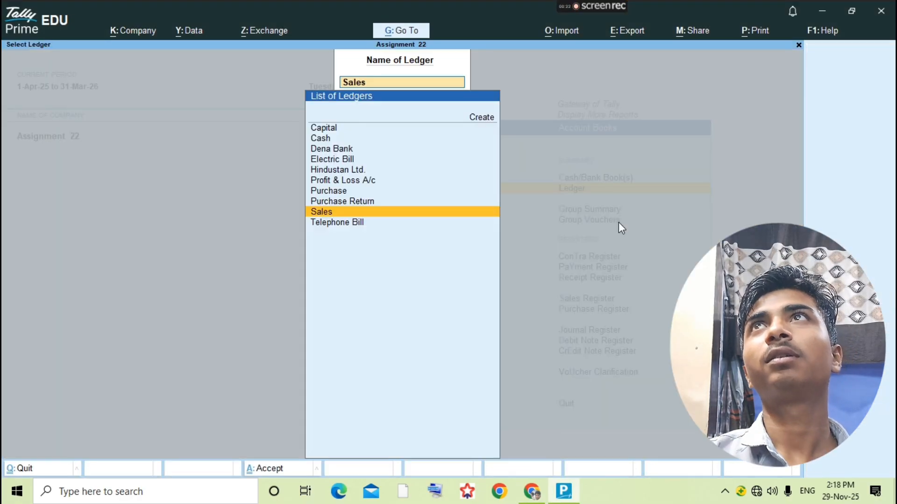
{"action": "key", "text": "alt+Tab"}
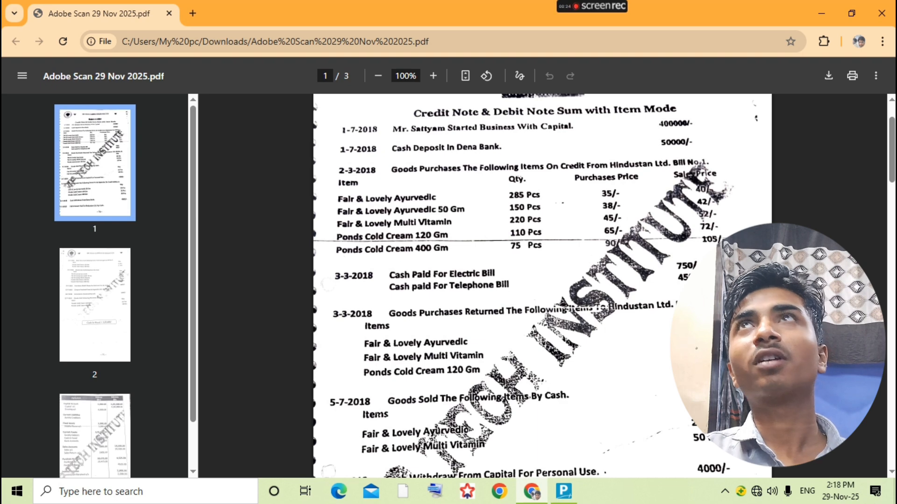
- Scroll the assignment PDF to page 3 to read the Drawing a/c 4,000 figure
{"action": "scroll", "coordinate": [645, 426], "scroll_direction": "down", "scroll_amount": 3}
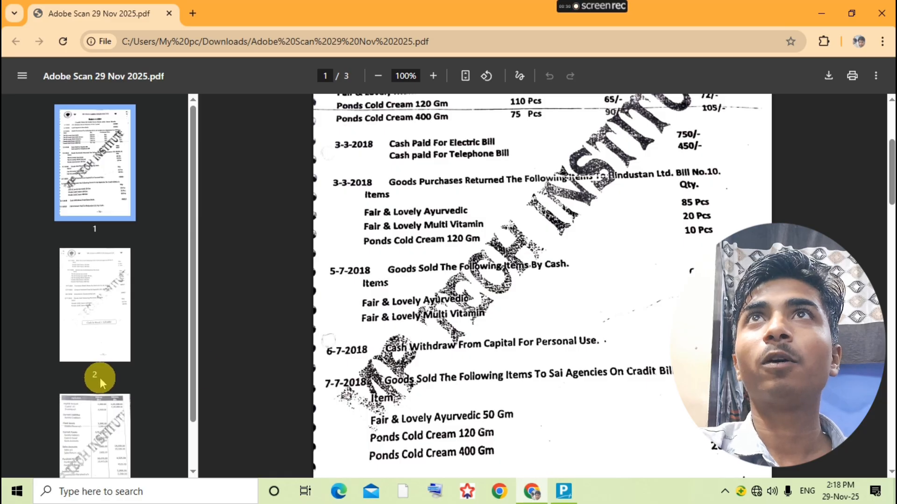
{"action": "key", "text": "alt+Tab"}
{"action": "key", "text": "alt+Tab"}
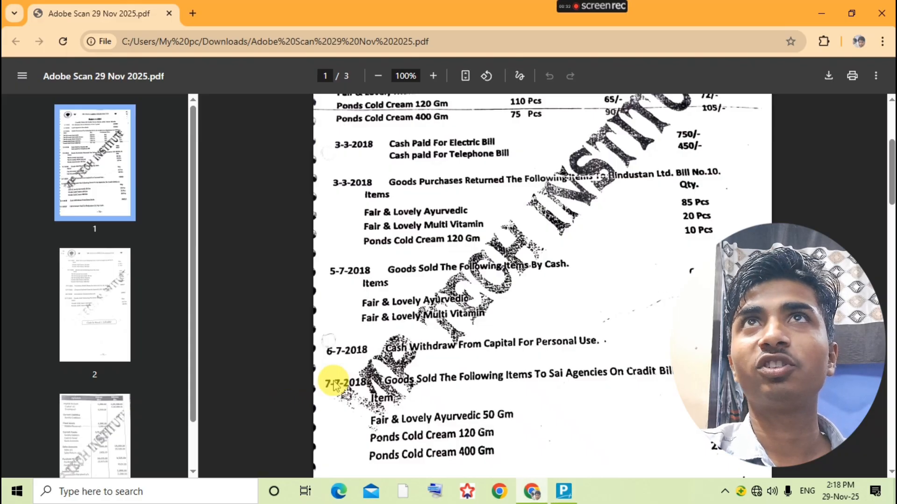
{"action": "scroll", "coordinate": [345, 388], "scroll_direction": "down", "scroll_amount": 20}
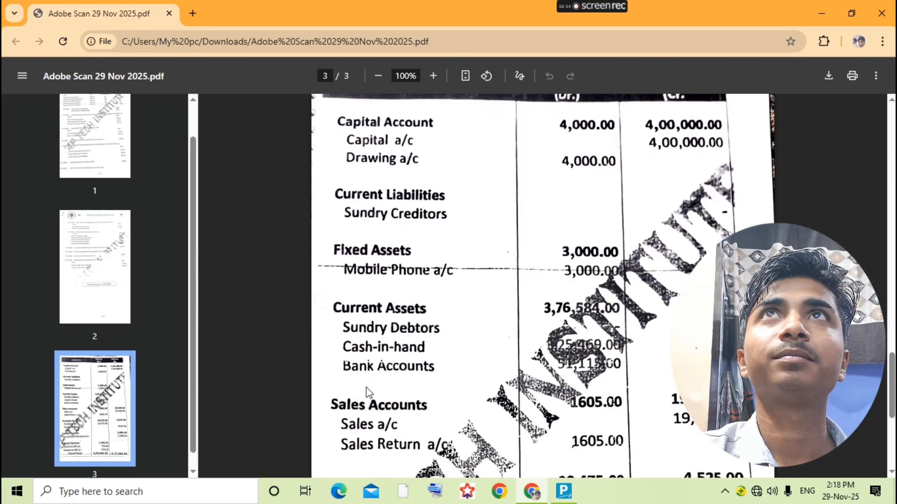
- Create a Drawing ledger under the Capital Account group
{"action": "scroll", "coordinate": [366, 393], "scroll_direction": "up", "scroll_amount": 5}
{"action": "key", "text": "alt+Tab"}
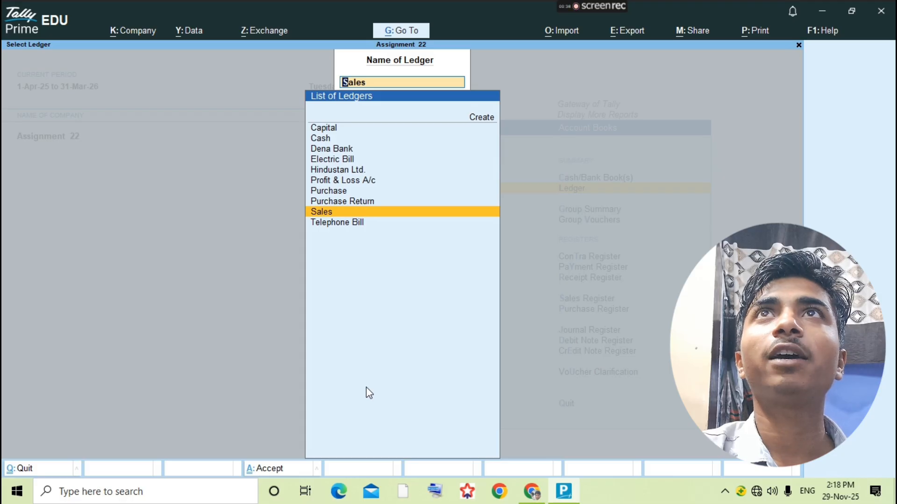
{"action": "key", "text": "alt+c"}
{"action": "type", "text": "Drawing"}
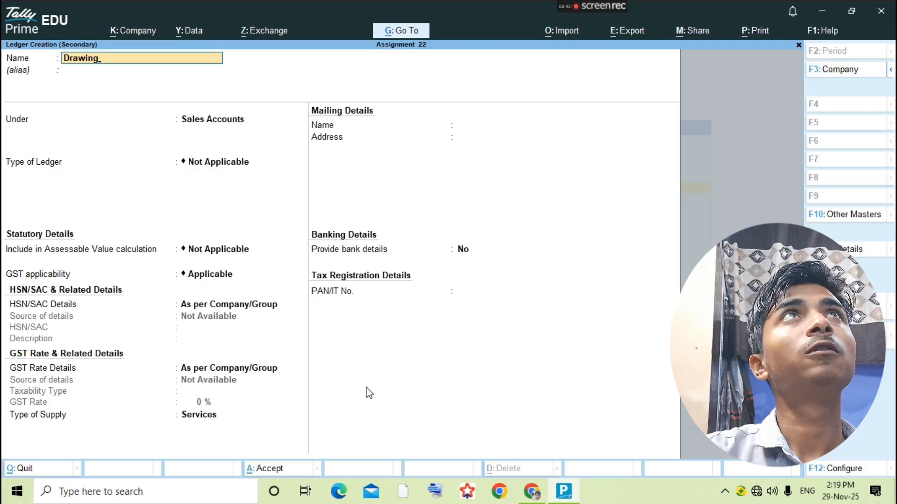
{"action": "key", "text": "Return"}
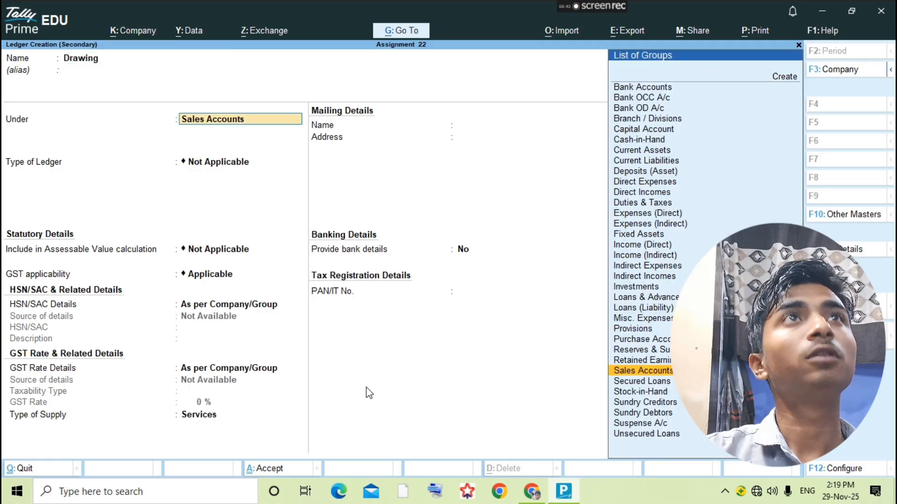
{"action": "type", "text": "Cap"}
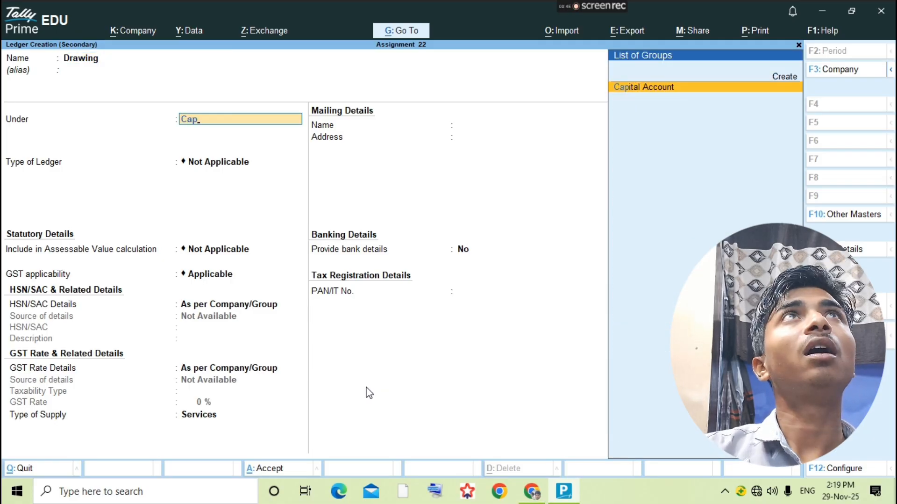
{"action": "key", "text": "Return"}
{"action": "key", "text": "ctrl+a"}
- Record Payment voucher 3 debiting Drawing 4,000.00 and crediting Cash
{"action": "key", "text": "Return"}
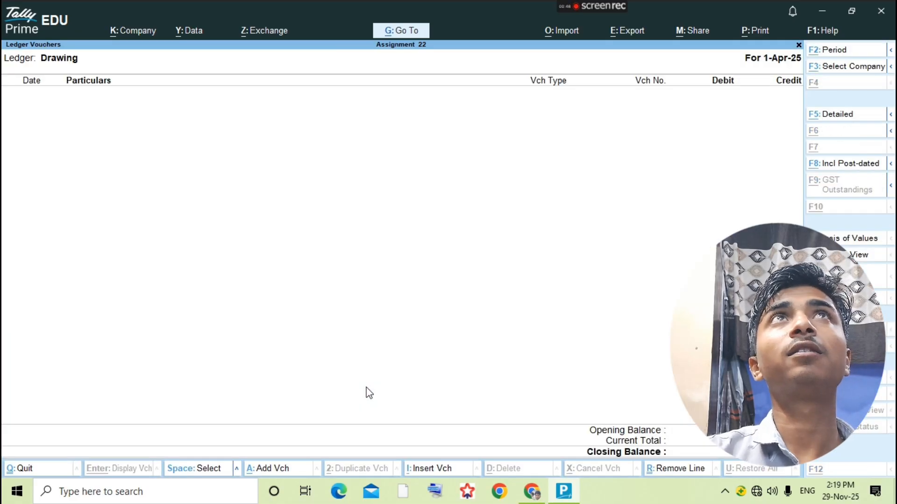
{"action": "key", "text": "alt+a"}
{"action": "key", "text": "F5"}
{"action": "type", "text": "Dra"}
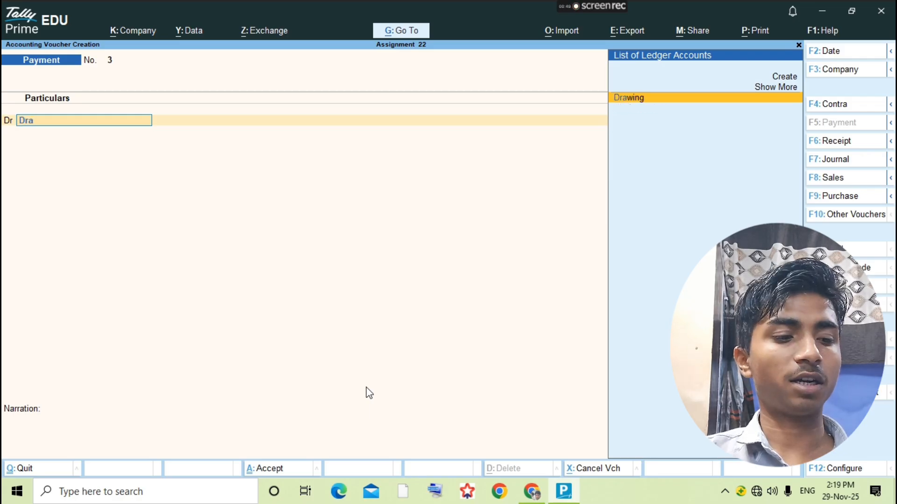
{"action": "key", "text": "Return"}
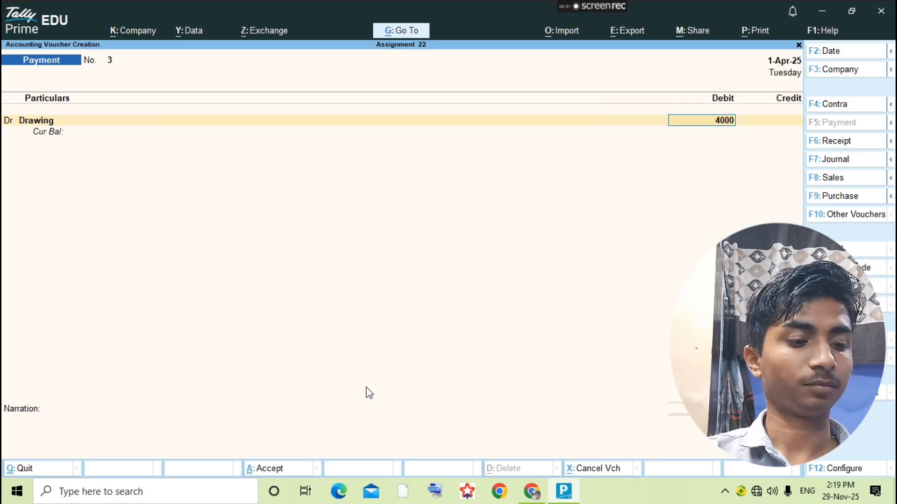
{"action": "key", "text": "Return"}
{"action": "type", "text": "ca"}
{"action": "key", "text": "Return"}
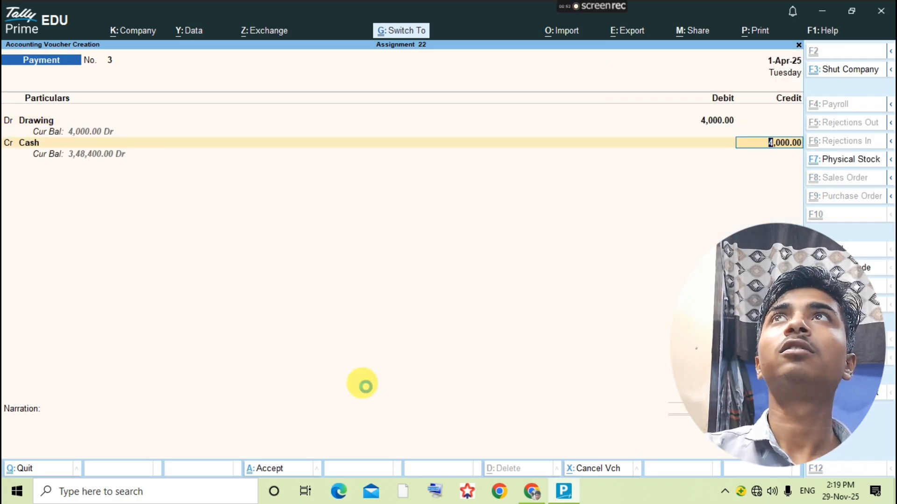
{"action": "key", "text": "ctrl+a"}
{"action": "key", "text": "Escape"}
{"action": "key", "text": "alt+Tab"}
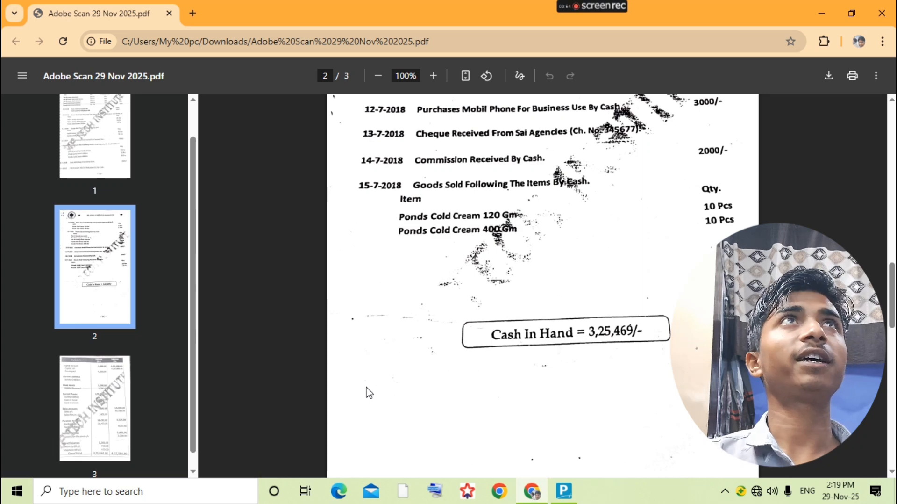
- Read the 7-7-2018 credit sale to Sai Agencies in the assignment PDF, then return to Tally
{"action": "scroll", "coordinate": [465, 372], "scroll_direction": "up", "scroll_amount": 14}
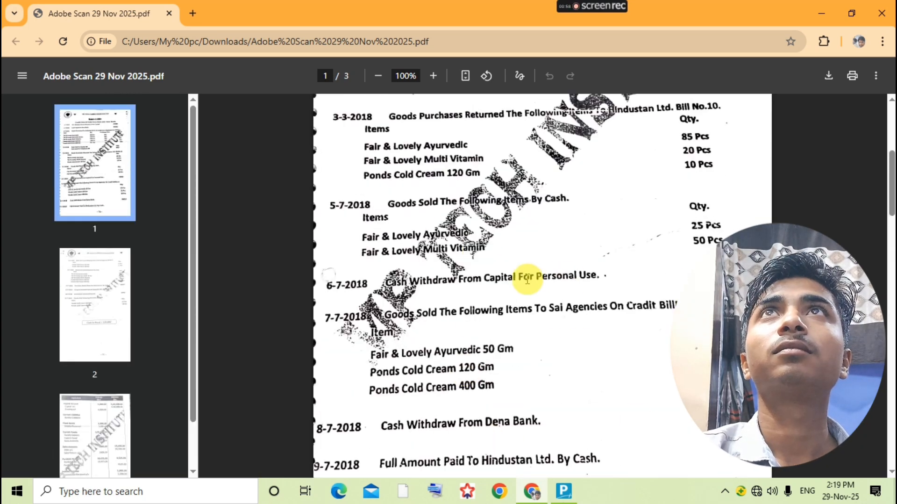
{"action": "scroll", "coordinate": [440, 295], "scroll_direction": "down", "scroll_amount": 1}
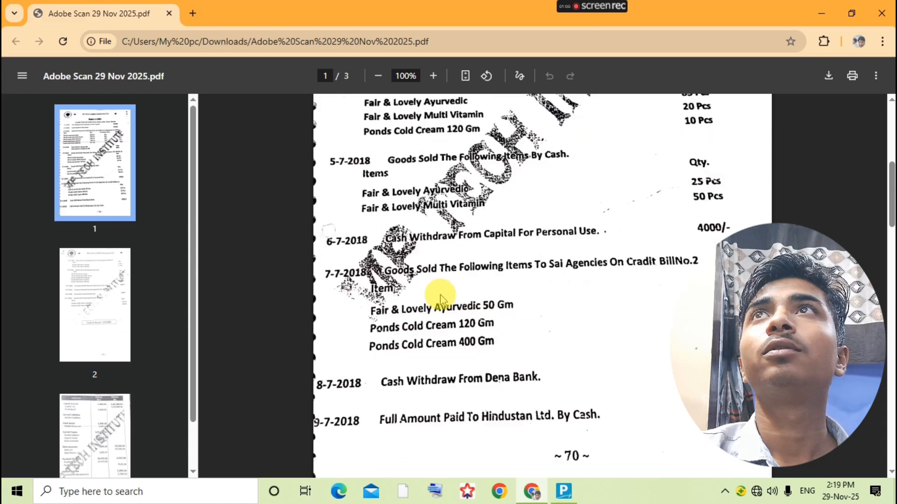
{"action": "scroll", "coordinate": [440, 299], "scroll_direction": "down", "scroll_amount": 1}
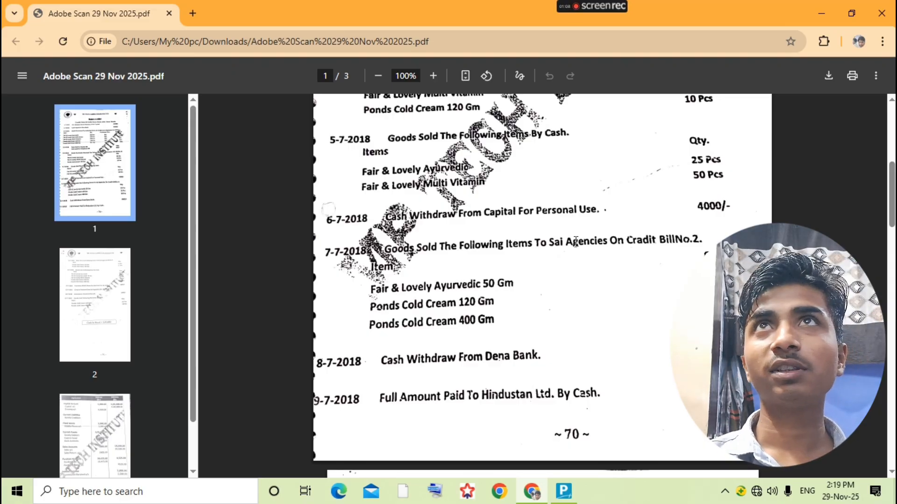
{"action": "key", "text": "alt+Tab"}
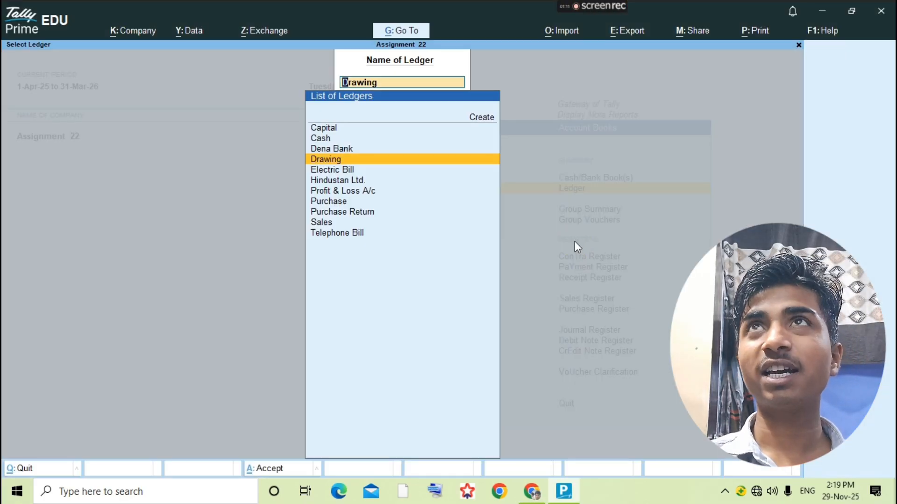
- Start a new Sales voucher with voucher number 2 and reference 2
{"action": "type", "text": "sale"}
{"action": "key", "text": "Return"}
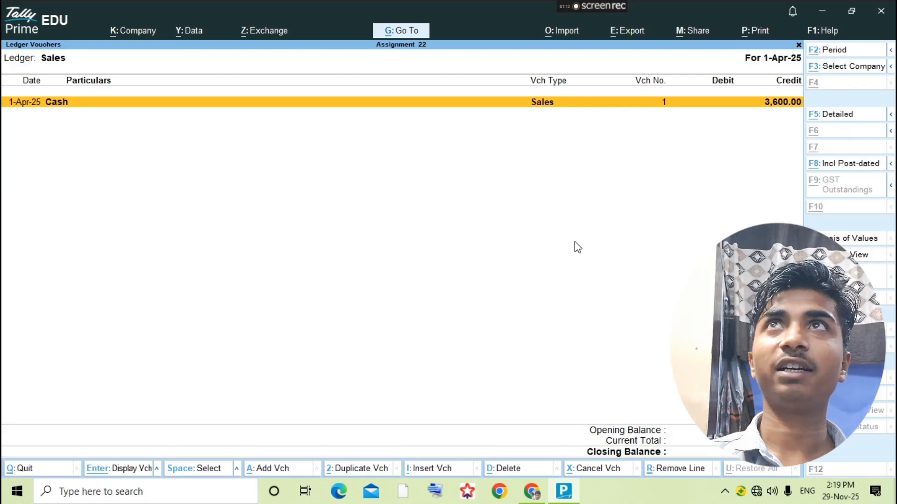
{"action": "key", "text": "alt+a"}
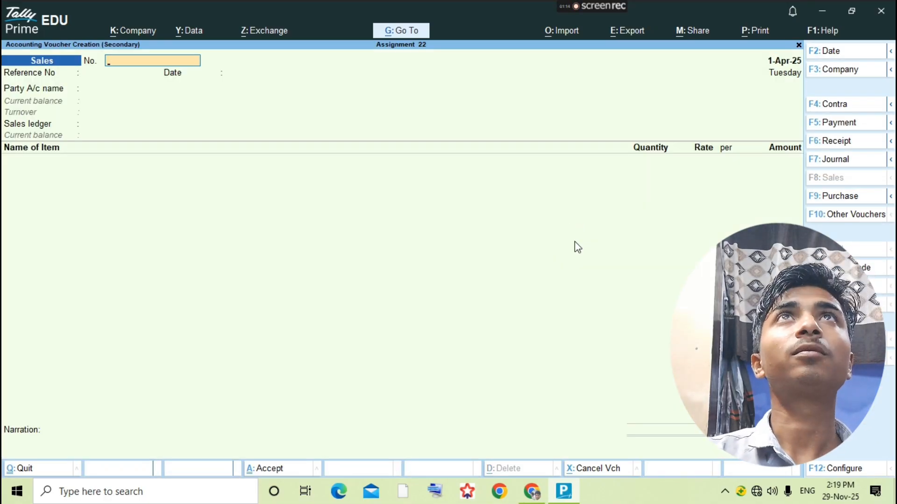
{"action": "key", "text": "alt+Tab"}
{"action": "key", "text": "alt+Tab"}
{"action": "type", "text": "2"}
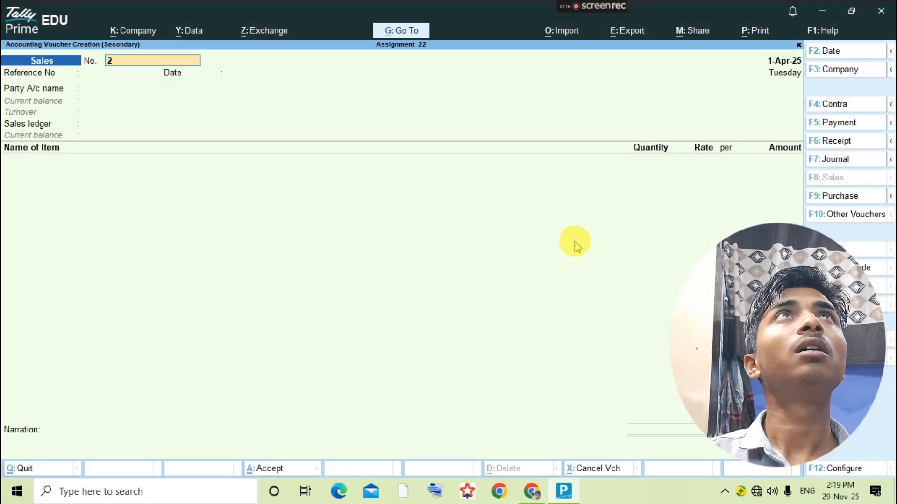
{"action": "key", "text": "Return"}
{"action": "key", "text": "BackSpace"}
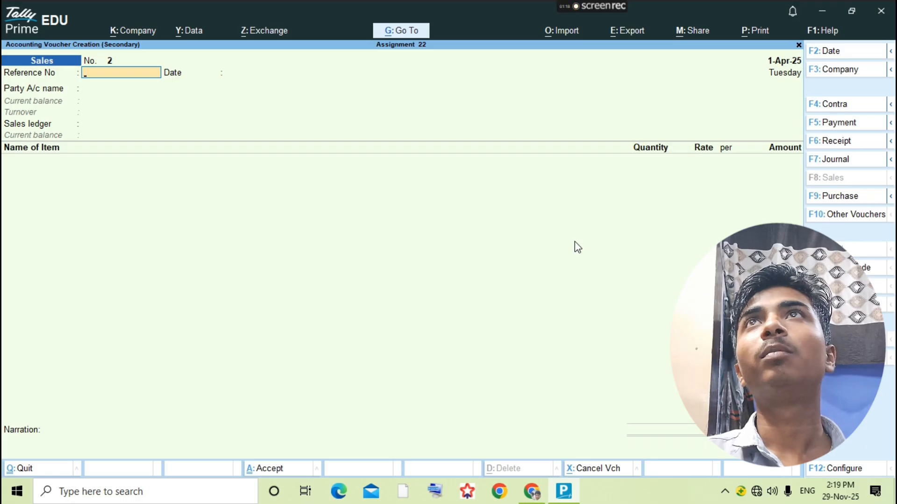
{"action": "type", "text": "2"}
{"action": "key", "text": "Return"}
{"action": "key", "text": "Return"}
- Create party ledger Sai Agencies under Sundry Debtors and leave dispatch details empty
{"action": "key", "text": "alt+c"}
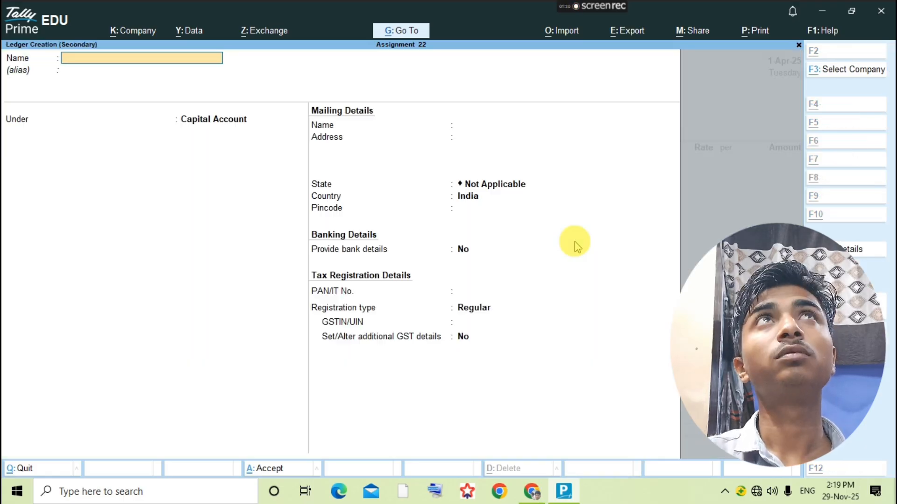
{"action": "type", "text": "Sai Agencies"}
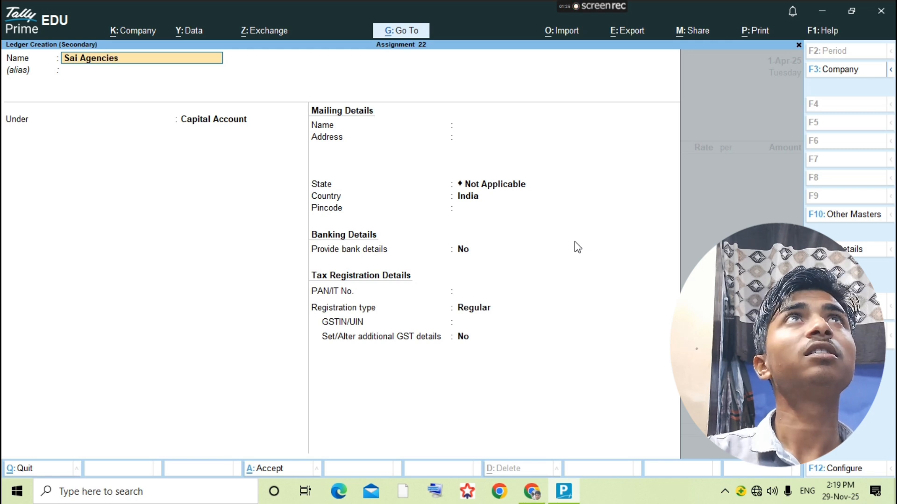
{"action": "key", "text": "Return"}
{"action": "type", "text": "S"}
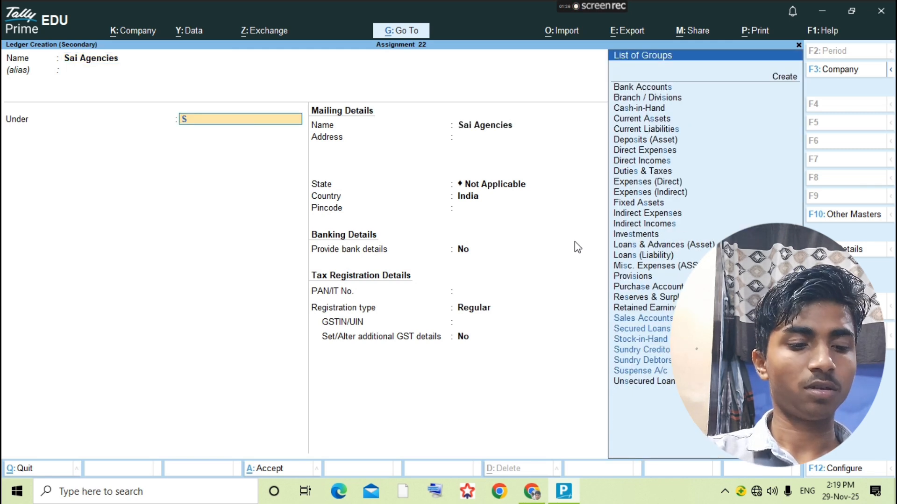
{"action": "type", "text": "u"}
{"action": "key", "text": "BackSpace"}
{"action": "type", "text": "undry"}
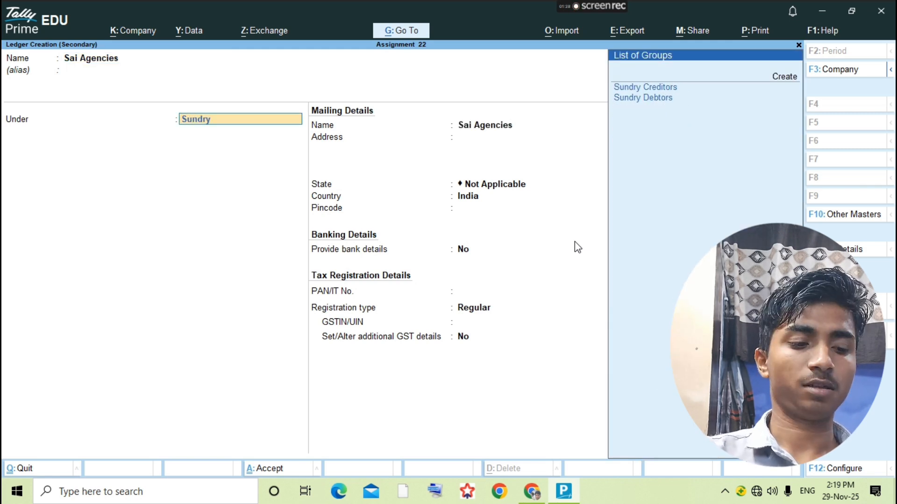
{"action": "key", "text": "Down"}
{"action": "key", "text": "Down"}
{"action": "key", "text": "Return"}
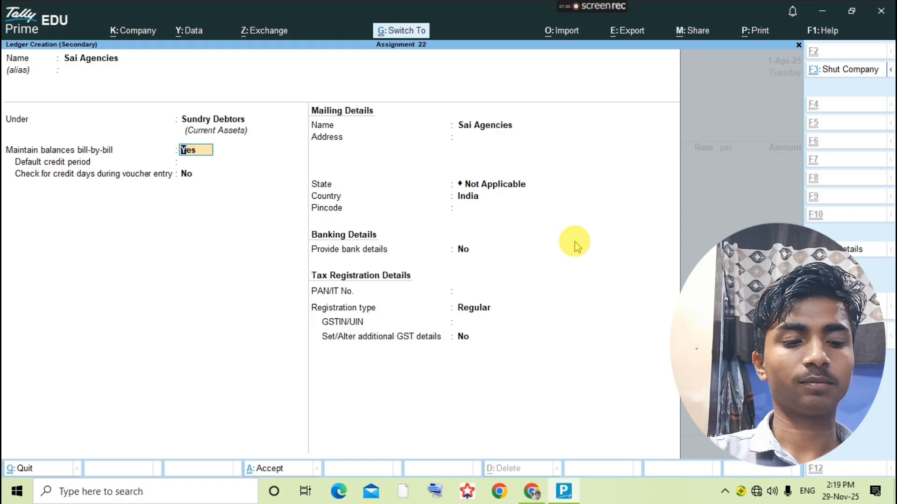
{"action": "key", "text": "ctrl+a"}
{"action": "key", "text": "Return"}
{"action": "key", "text": "Return"}
{"action": "key", "text": "Return"}
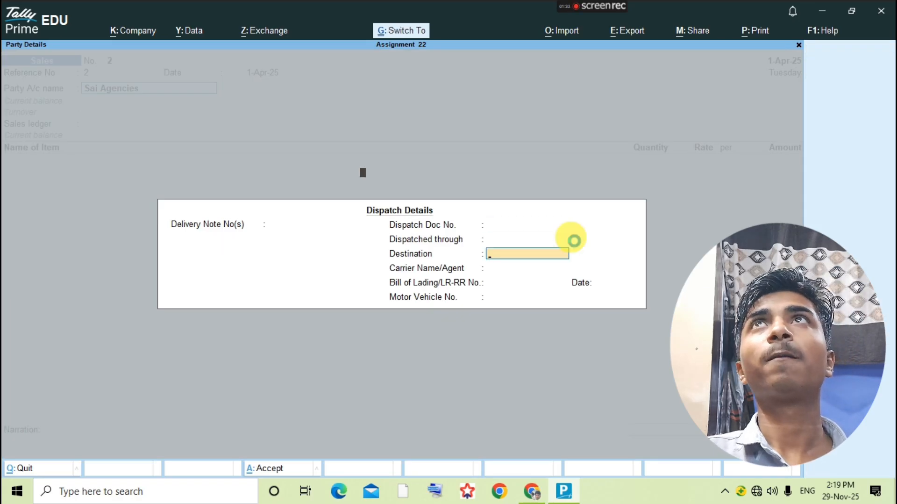
{"action": "key", "text": "ctrl+a"}
{"action": "key", "text": "alt+Tab"}
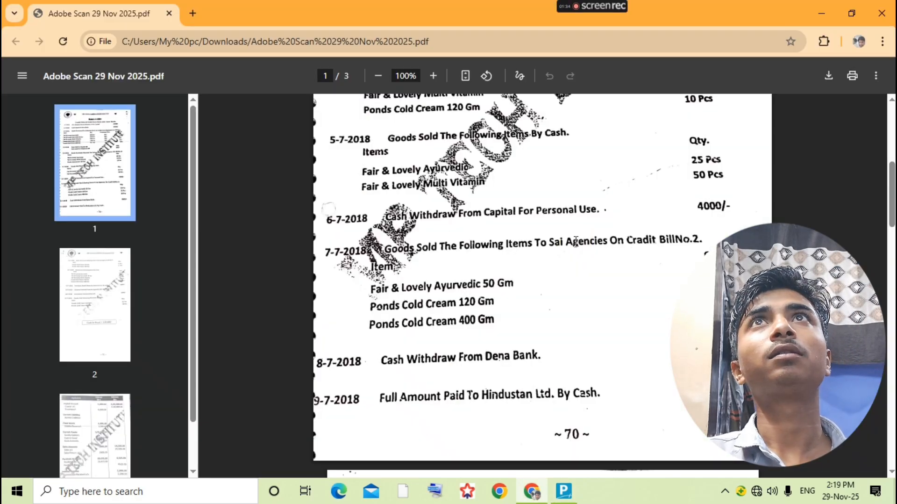
- Add Fair&Lovely Ayurvedic 50gm, 50 pcs at 42.00 (2,100.00), to the sales voucher
{"action": "key", "text": "alt+Tab"}
{"action": "type", "text": "F"}
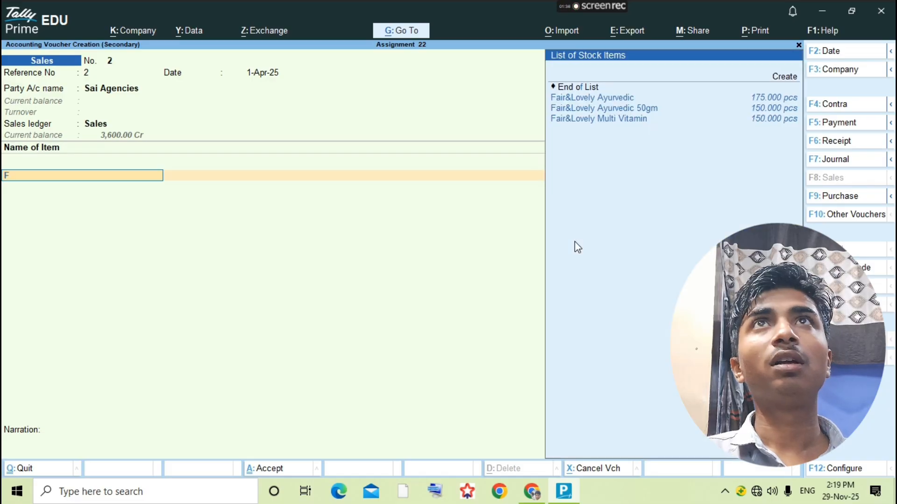
{"action": "type", "text": "ai"}
{"action": "key", "text": "Down"}
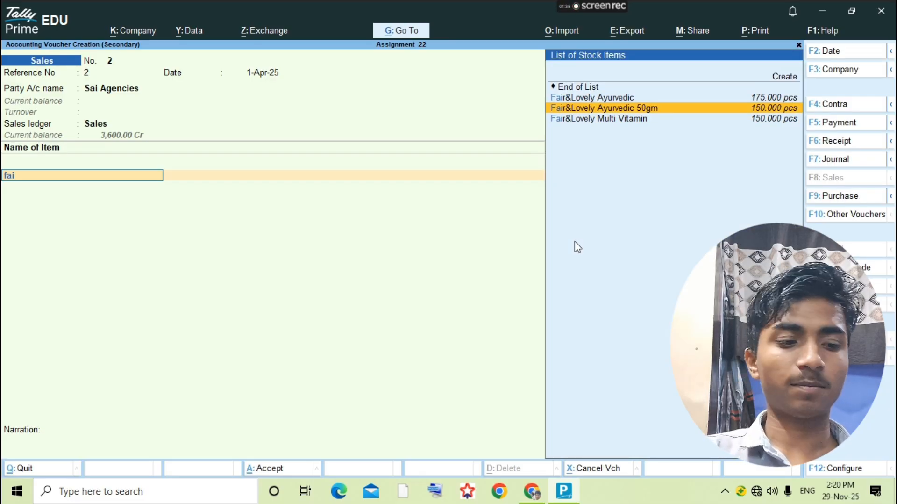
{"action": "key", "text": "Return"}
{"action": "key", "text": "Return"}
{"action": "key", "text": "alt+Tab"}
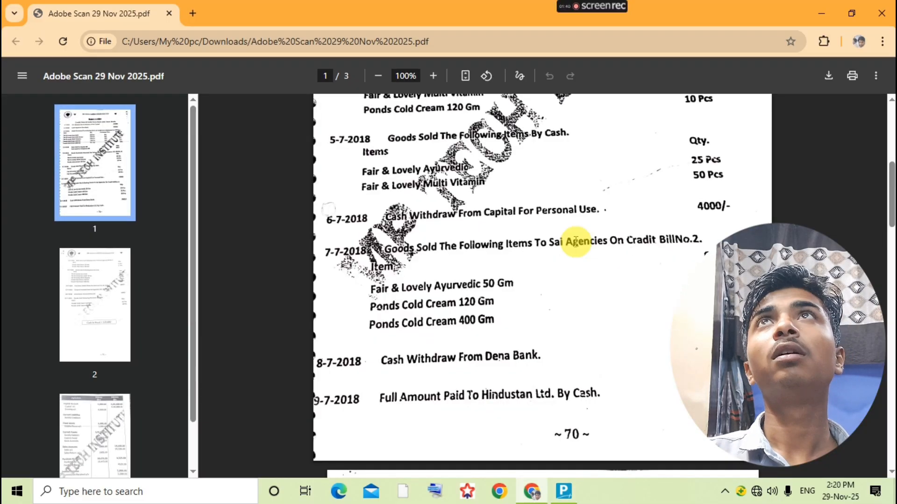
{"action": "key", "text": "alt+Tab"}
{"action": "type", "text": "50"}
{"action": "key", "text": "Return"}
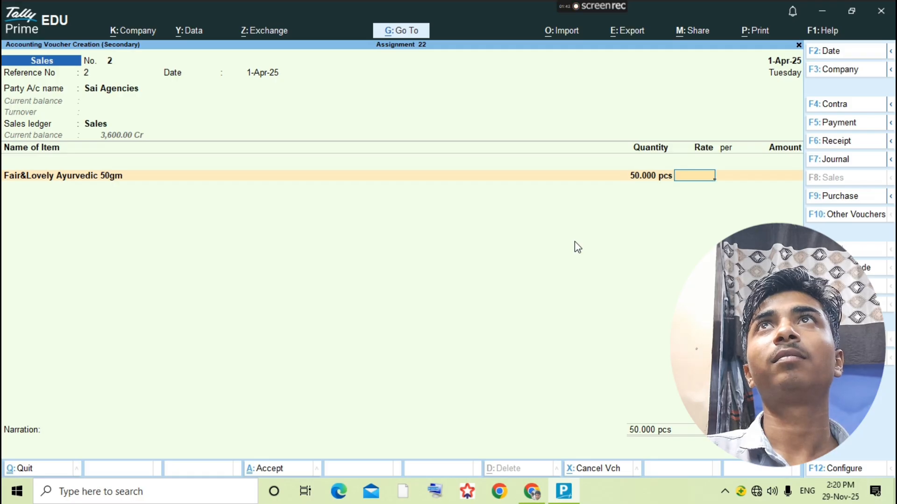
{"action": "key", "text": "alt+Tab"}
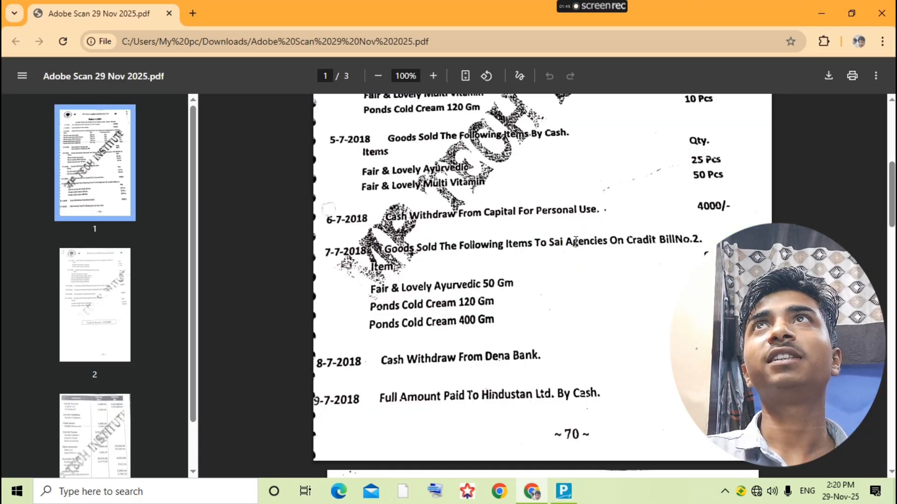
{"action": "scroll", "coordinate": [444, 281], "scroll_direction": "up", "scroll_amount": 5}
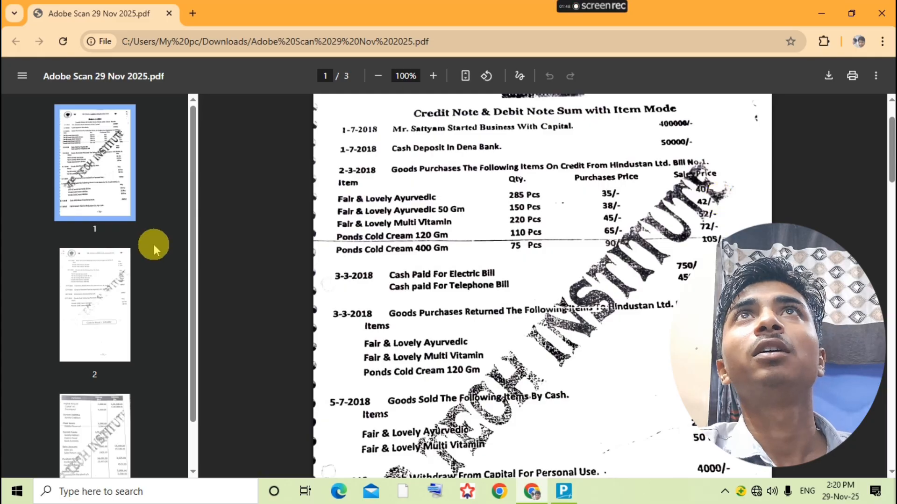
{"action": "key", "text": "alt+Tab"}
{"action": "type", "text": "42"}
{"action": "key", "text": "Return"}
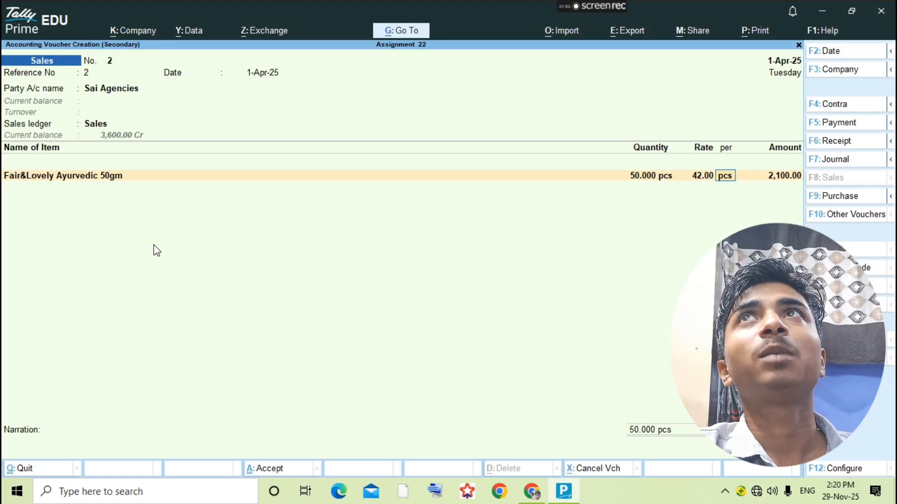
{"action": "key", "text": "Return"}
{"action": "key", "text": "Return"}
- Add Pond Cold Cream 120gm with quantity 35 pcs as the second item
{"action": "key", "text": "alt+Tab"}
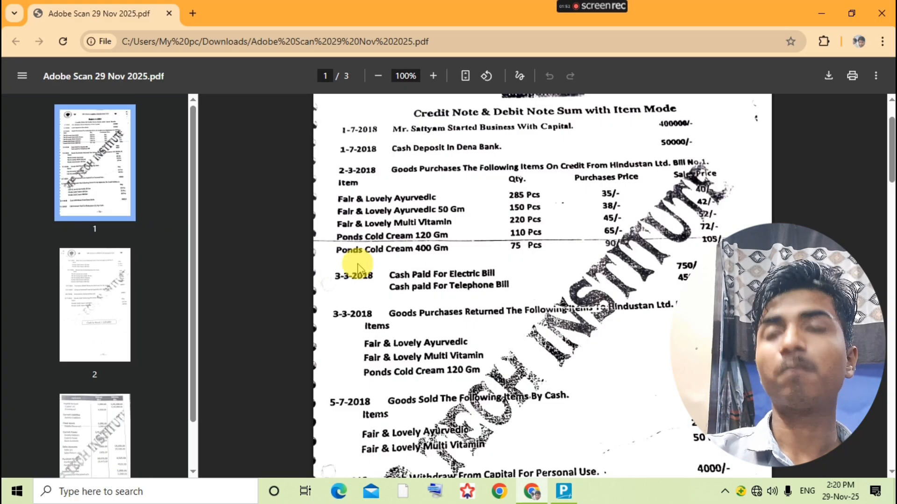
{"action": "scroll", "coordinate": [436, 294], "scroll_direction": "down", "scroll_amount": 3}
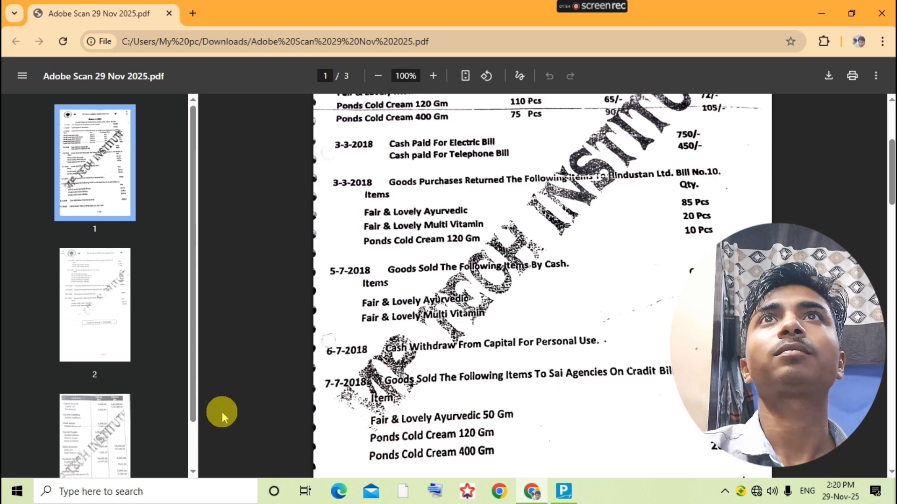
{"action": "key", "text": "alt+Tab"}
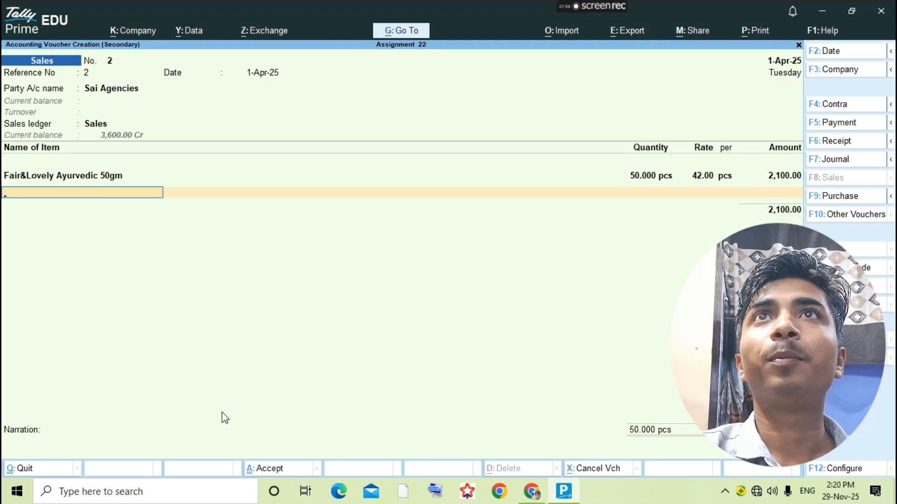
{"action": "type", "text": "Pond"}
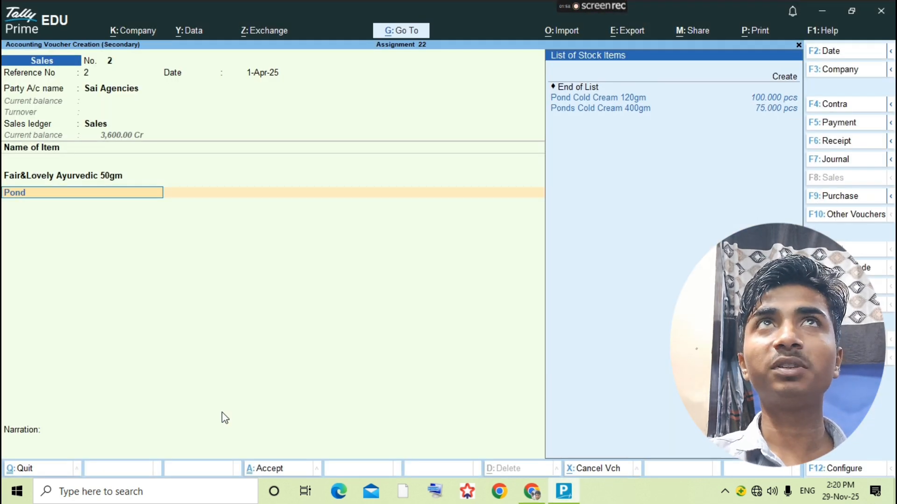
{"action": "key", "text": "Return"}
{"action": "key", "text": "alt+Tab"}
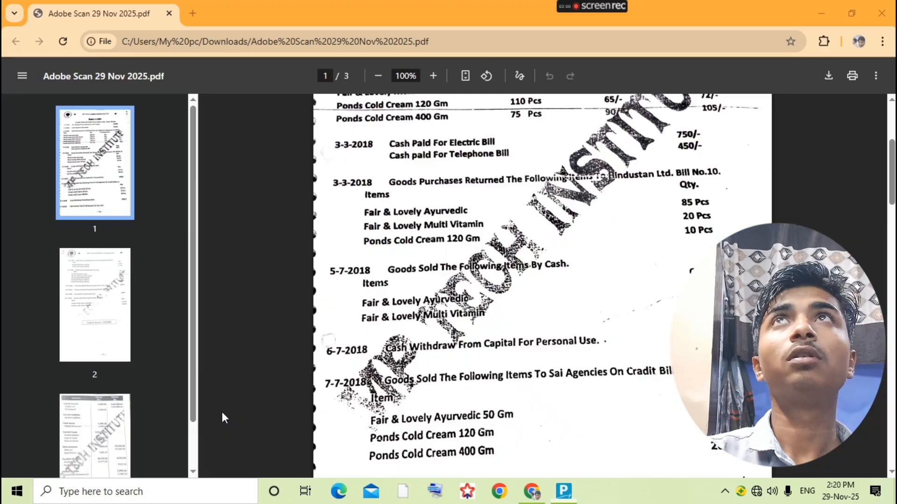
{"action": "key", "text": "alt+Tab"}
{"action": "key", "text": "Return"}
{"action": "type", "text": "35"}
{"action": "key", "text": "Return"}
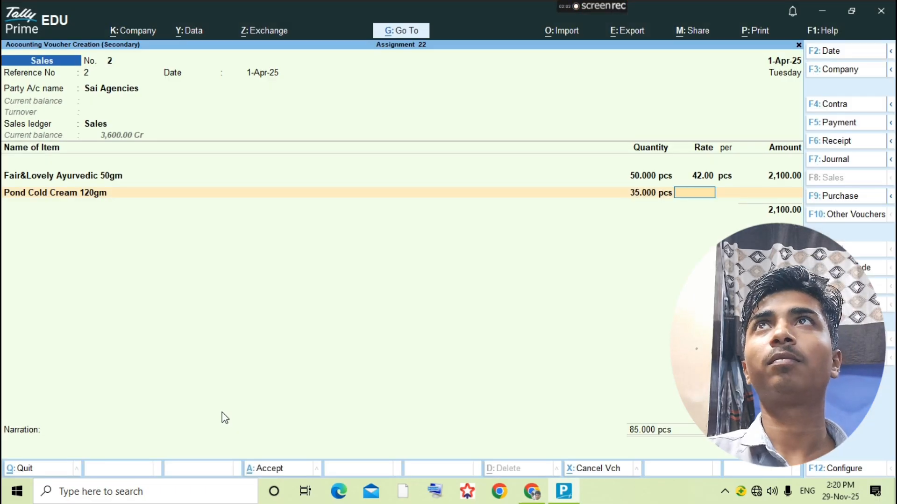
{"action": "key", "text": "alt+Tab"}
{"action": "scroll", "coordinate": [361, 370], "scroll_direction": "up", "scroll_amount": 5}
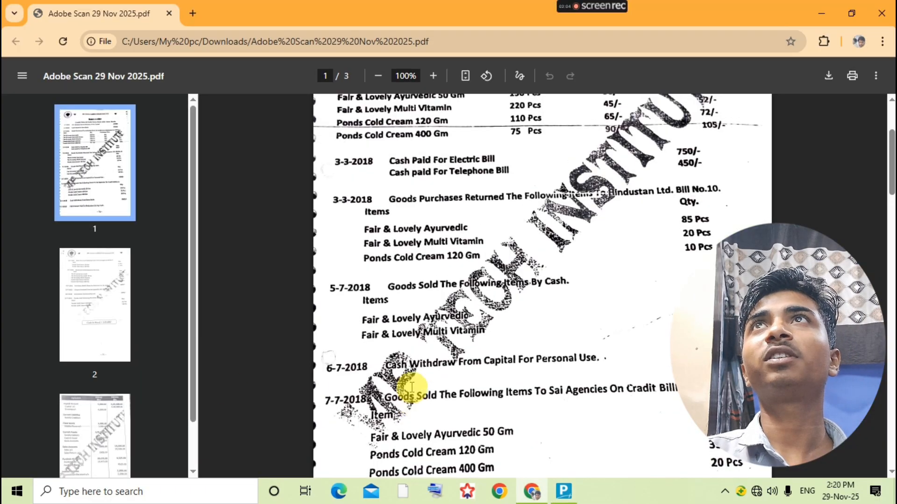
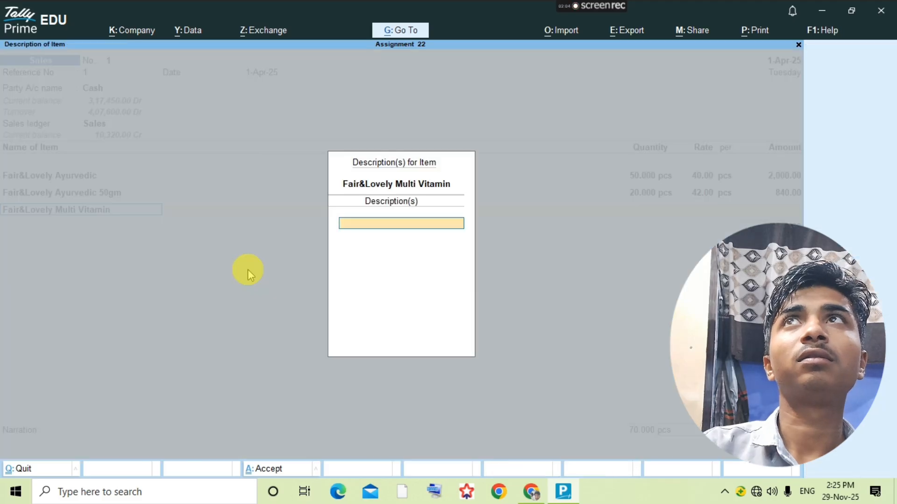
{"action": "key", "text": "Return"}
- Add Fair&Lovely Multi Vitamin with a quantity of 35 pcs to the voucher
{"action": "key", "text": "alt+Tab"}
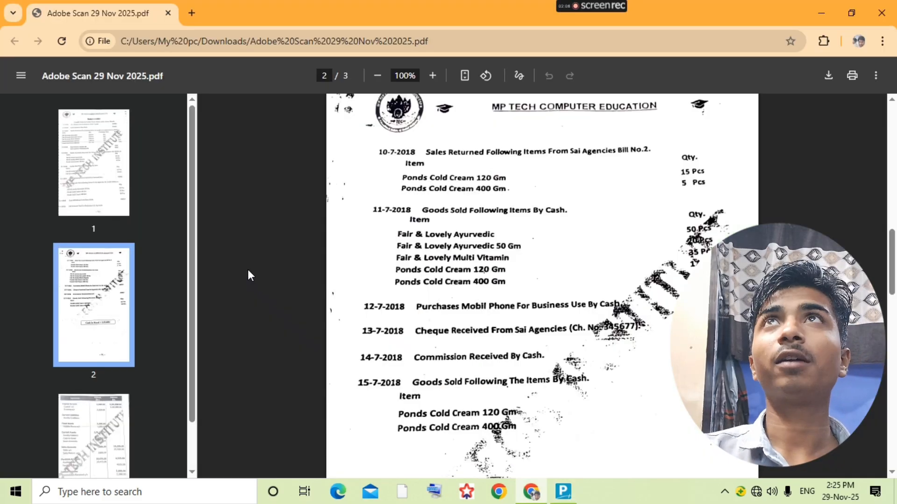
{"action": "key", "text": "alt+Tab"}
{"action": "type", "text": "35"}
{"action": "key", "text": "Return"}
- Review the 11-7-2018 cash sale items in the assignment PDF
{"action": "key", "text": "alt+Tab"}
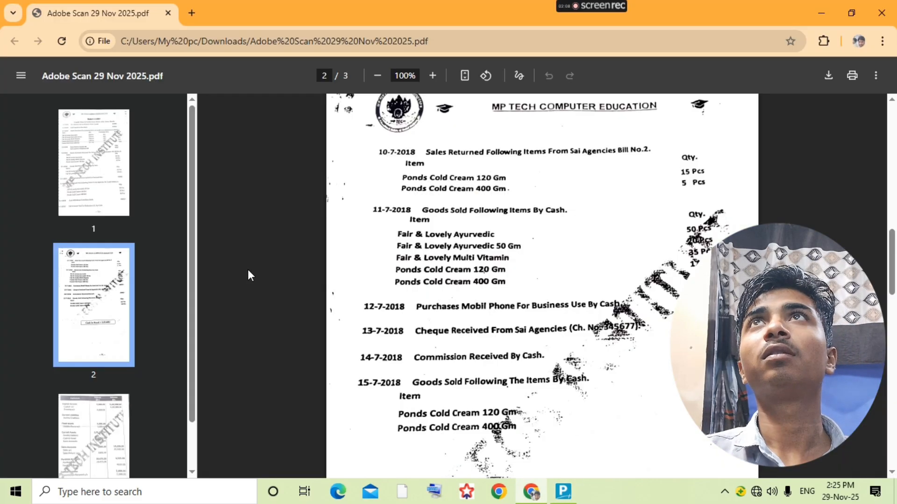
{"action": "scroll", "coordinate": [321, 352], "scroll_direction": "up", "scroll_amount": 6}
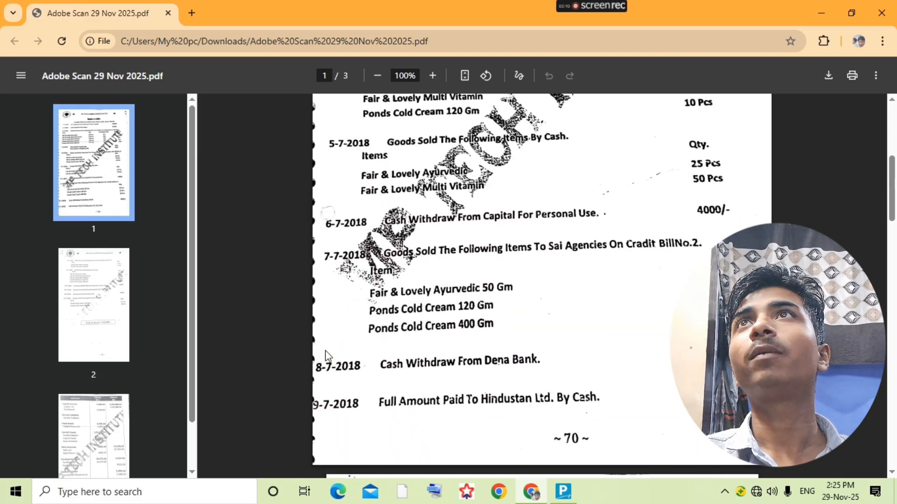
{"action": "scroll", "coordinate": [326, 355], "scroll_direction": "up", "scroll_amount": 4}
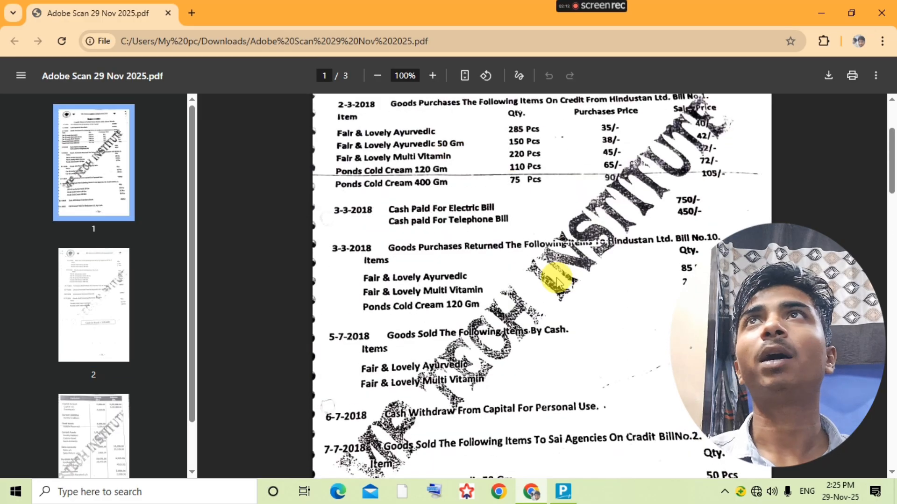
{"action": "scroll", "coordinate": [556, 279], "scroll_direction": "down", "scroll_amount": 18}
{"action": "scroll", "coordinate": [558, 283], "scroll_direction": "up", "scroll_amount": 6}
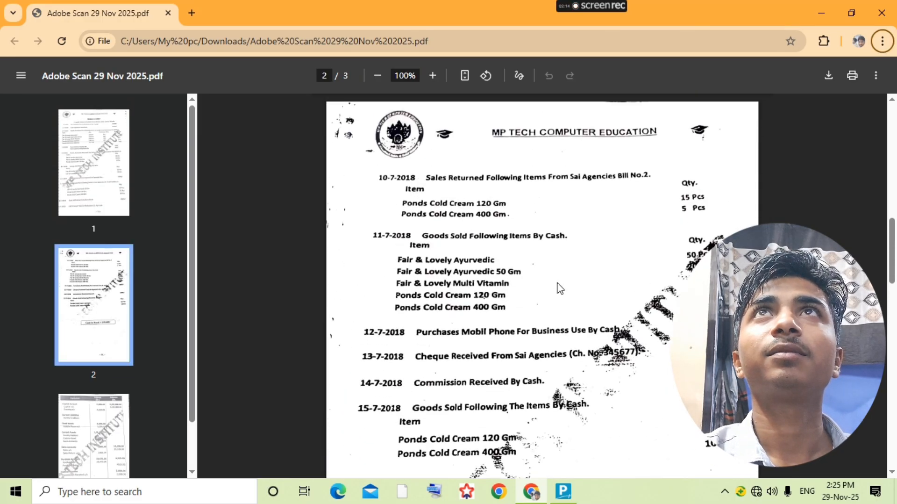
{"action": "scroll", "coordinate": [560, 289], "scroll_direction": "up", "scroll_amount": 1}
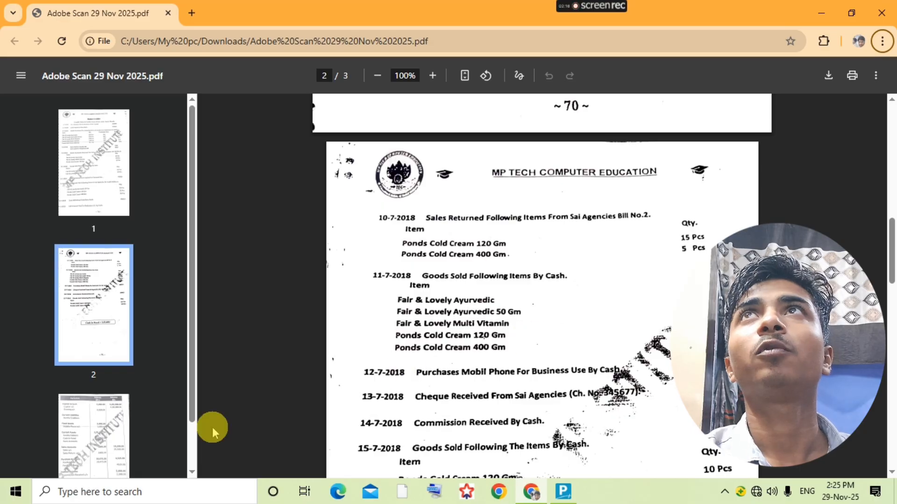
- Add Pond Cold Cream 120gm with a quantity of 17 pcs
{"action": "key", "text": "alt+Tab"}
{"action": "key", "text": "Return"}
{"action": "key", "text": "Return"}
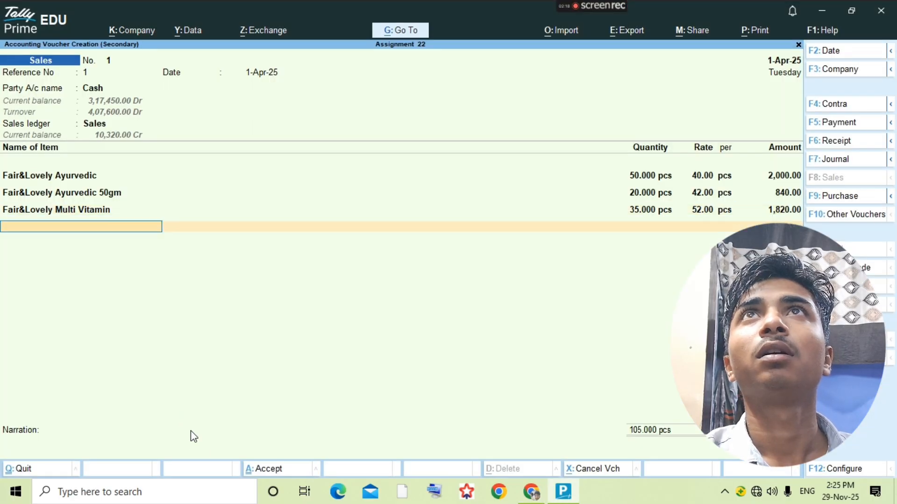
{"action": "type", "text": "Pon"}
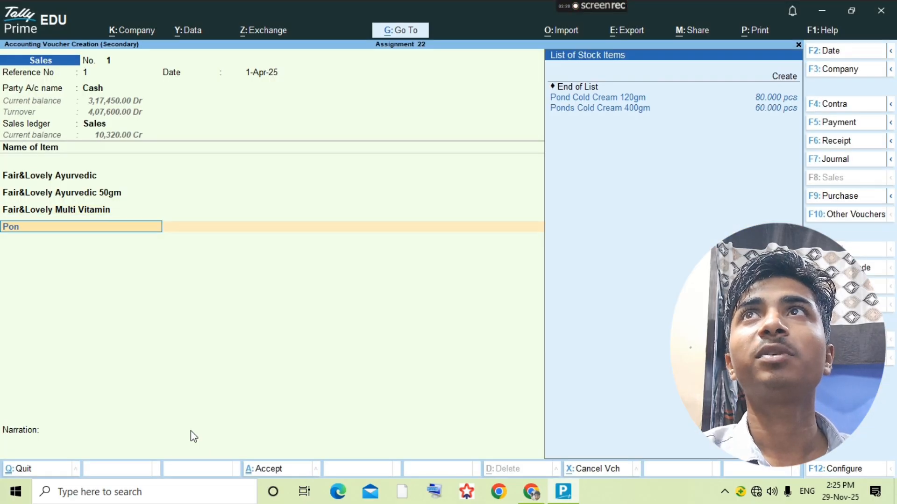
{"action": "key", "text": "Return"}
{"action": "key", "text": "Return"}
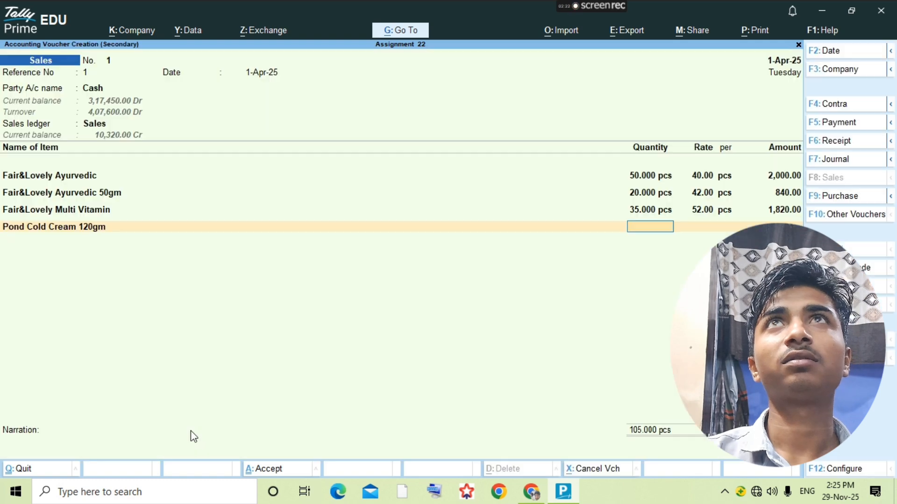
{"action": "key", "text": "alt+Tab"}
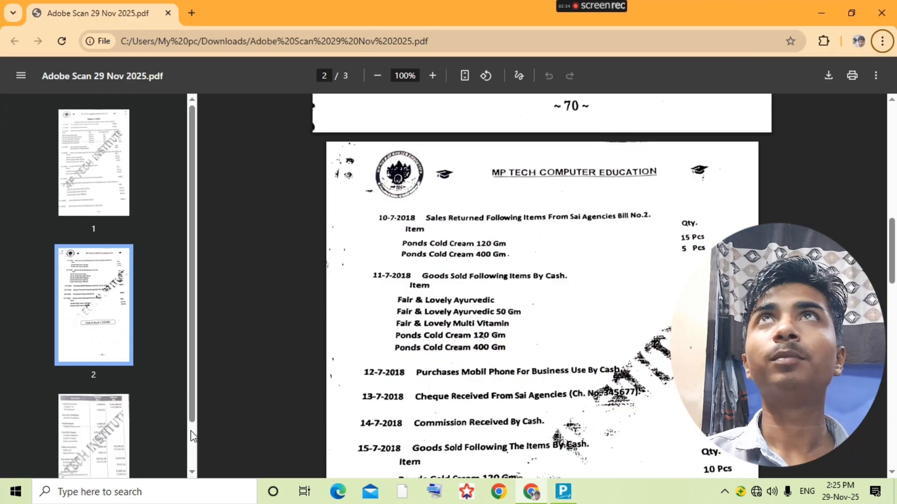
{"action": "key", "text": "alt+Tab"}
{"action": "key", "text": "Return"}
{"action": "key", "text": "Return"}
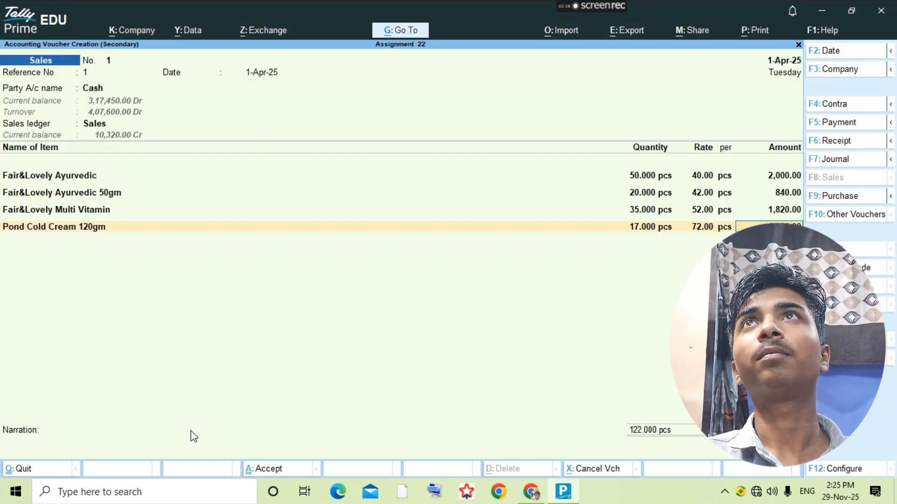
{"action": "key", "text": "Return"}
- Choose Ponds Cold Cream 400gm for the next row, checking its quantity in the PDF at 150% zoom
{"action": "type", "text": "Pond"}
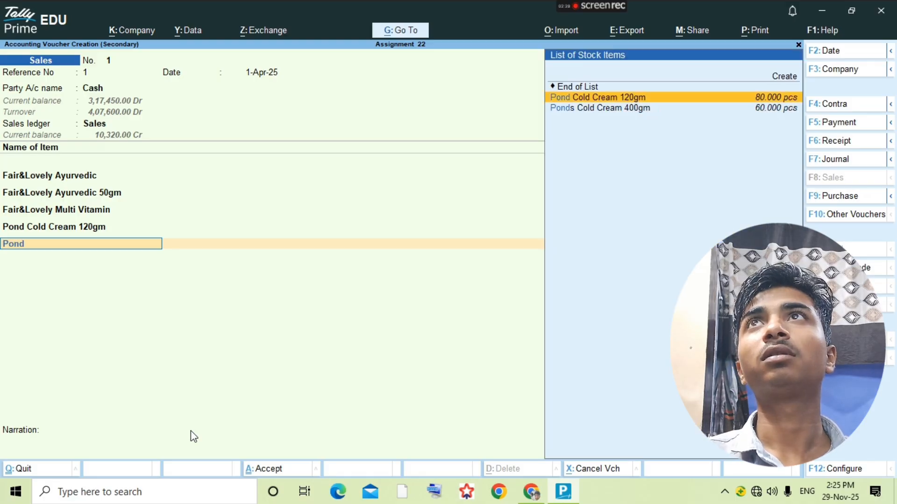
{"action": "key", "text": "Down"}
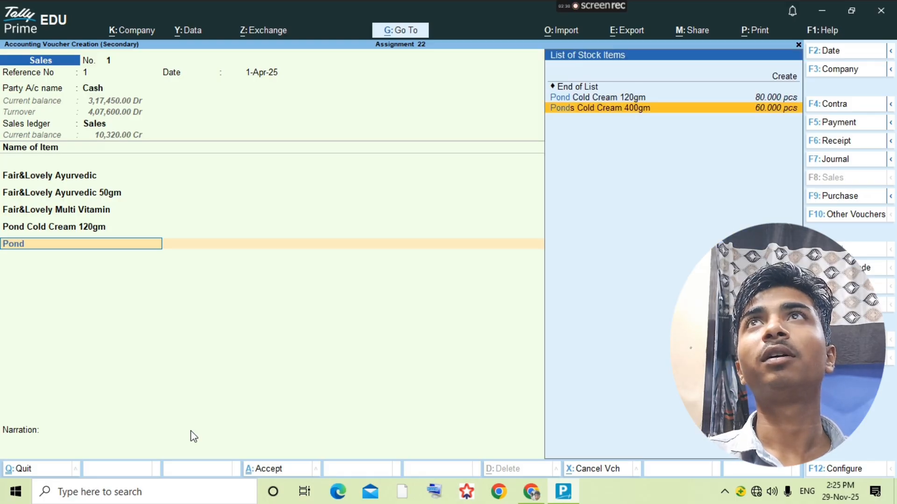
{"action": "key", "text": "Return"}
{"action": "key", "text": "alt+Tab"}
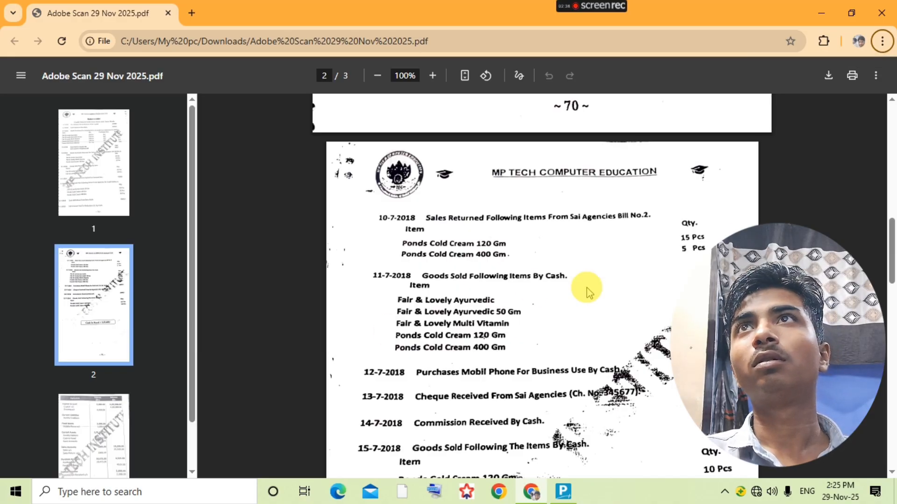
{"action": "left_click", "coordinate": [432, 76]}
{"action": "left_click", "coordinate": [431, 75]}
{"action": "left_click", "coordinate": [432, 75]}
{"action": "scroll", "coordinate": [649, 253], "scroll_direction": "down", "scroll_amount": 3}
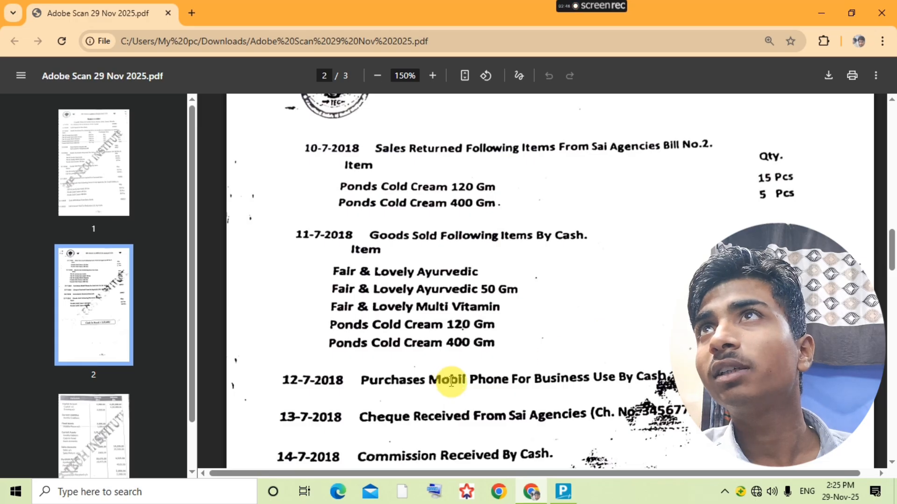
{"action": "scroll", "coordinate": [450, 381], "scroll_direction": "down", "scroll_amount": 6}
{"action": "scroll", "coordinate": [654, 243], "scroll_direction": "up", "scroll_amount": 4}
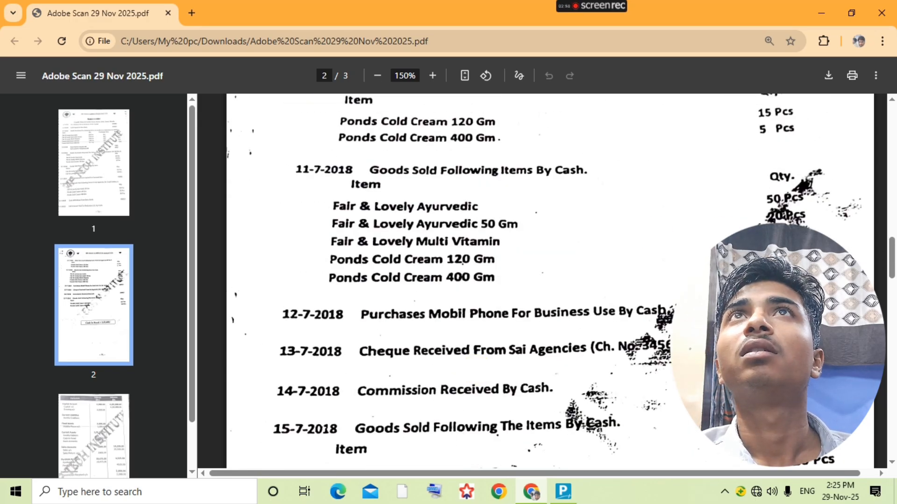
- Enter 43 pcs at rate 105 for Ponds Cold Cream 400gm
{"action": "key", "text": "alt+Tab"}
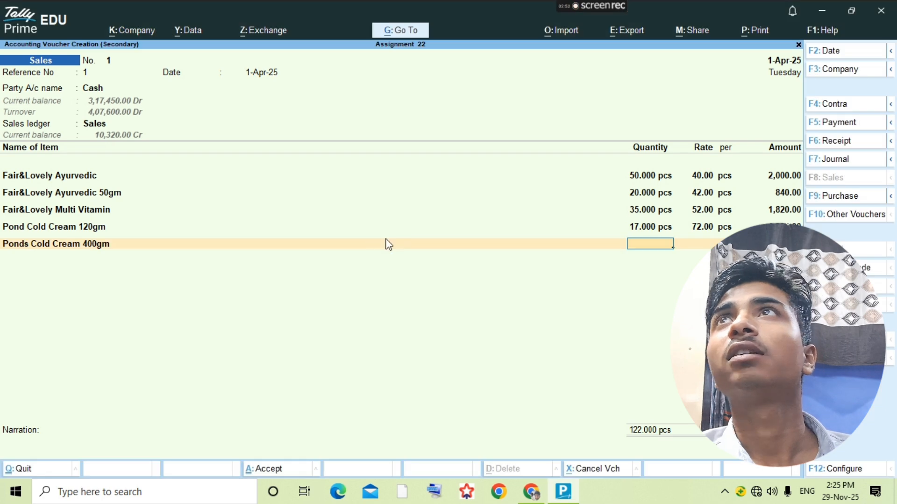
{"action": "type", "text": "3"}
{"action": "key", "text": "Return"}
{"action": "key", "text": "Return"}
{"action": "key", "text": "Return"}
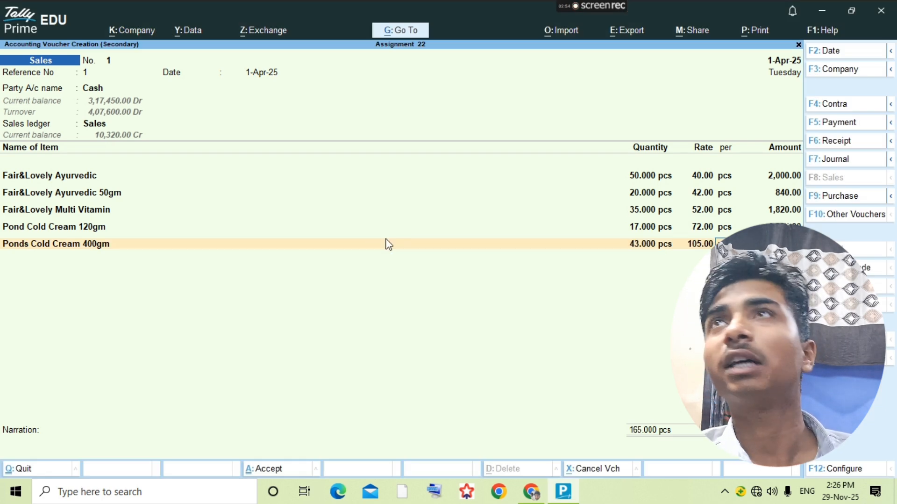
{"action": "key", "text": "ctrl"}
- Save the completed cash sales voucher and return to the ledger list
{"action": "key", "text": "ctrl+a"}
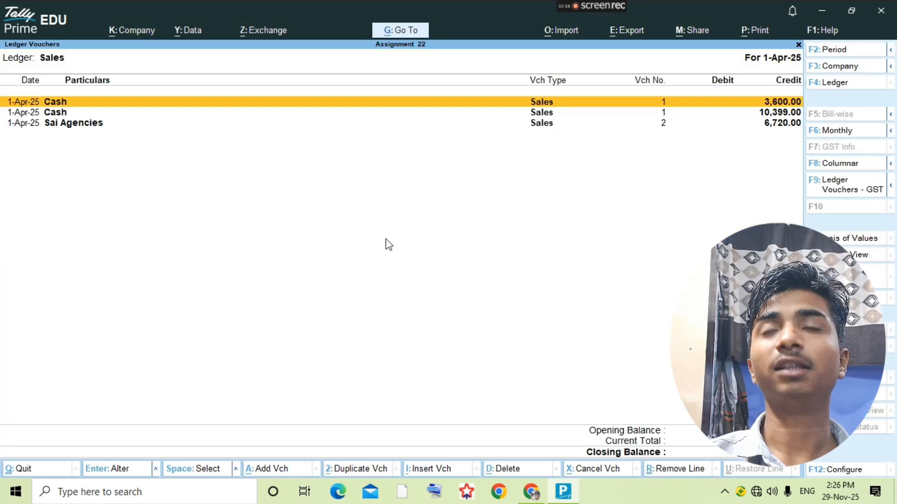
{"action": "key", "text": "Escape"}
{"action": "key", "text": "alt+Tab"}
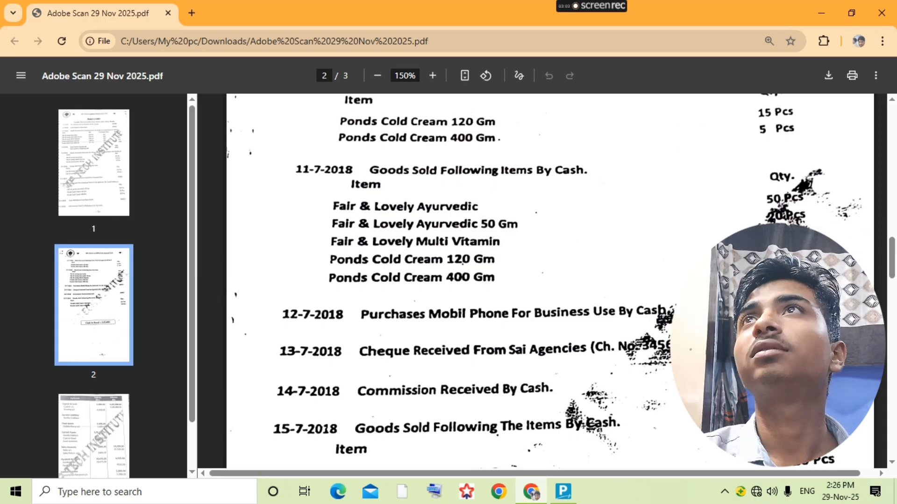
- Check the 12-7-2018 mobile phone purchase and the page 3 trial balance in the PDF
{"action": "scroll", "coordinate": [591, 348], "scroll_direction": "down", "scroll_amount": 1}
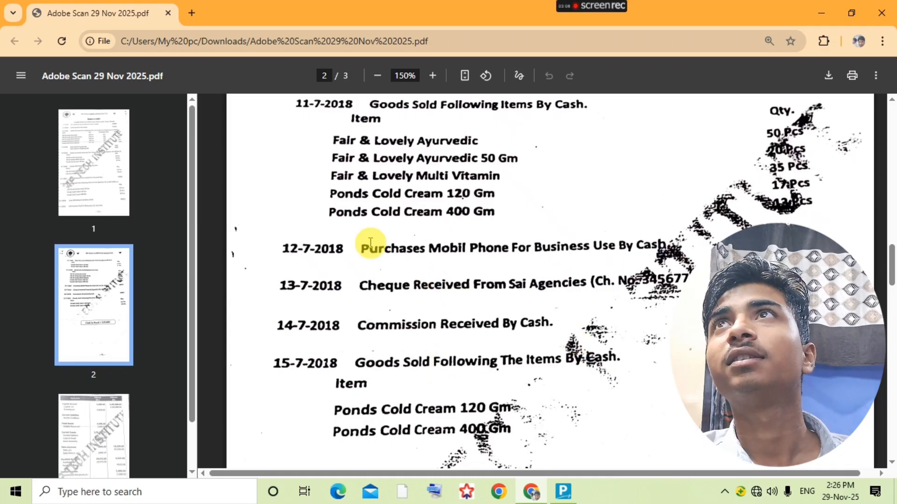
{"action": "left_click", "coordinate": [377, 76]}
{"action": "left_click", "coordinate": [378, 76]}
{"action": "left_click", "coordinate": [433, 76]}
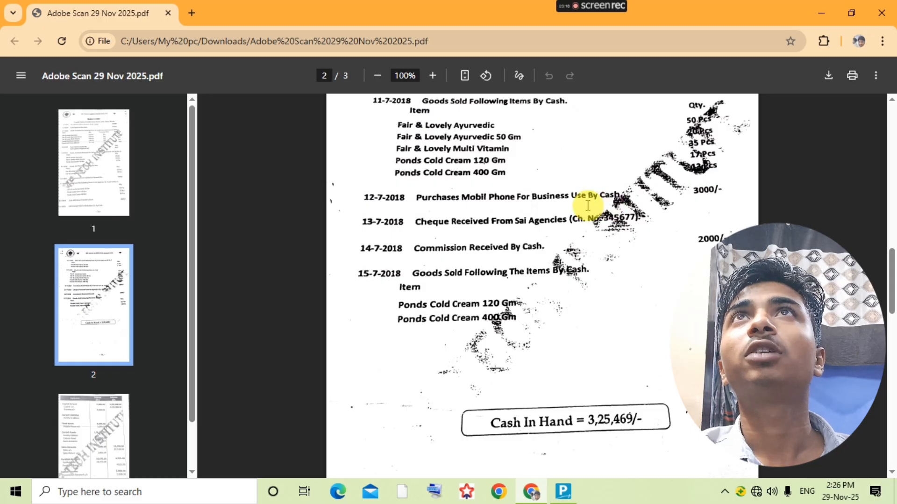
{"action": "scroll", "coordinate": [571, 314], "scroll_direction": "down", "scroll_amount": 10}
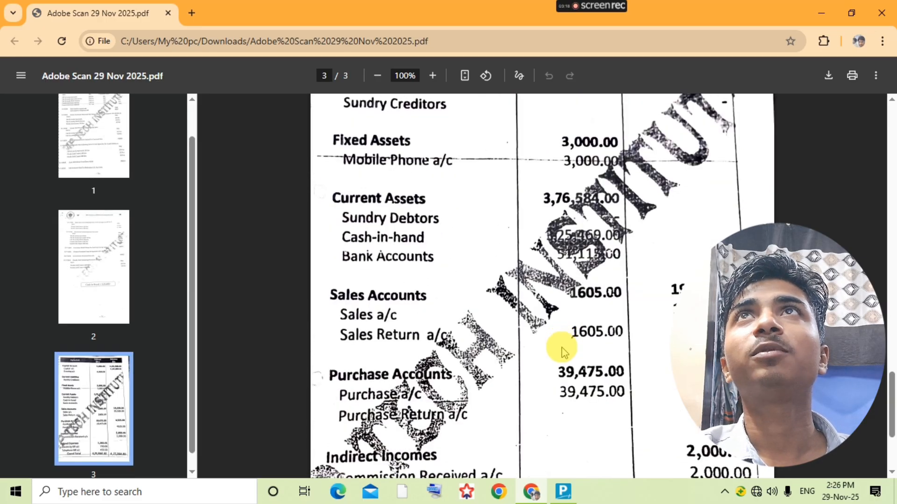
{"action": "scroll", "coordinate": [460, 306], "scroll_direction": "up", "scroll_amount": 10}
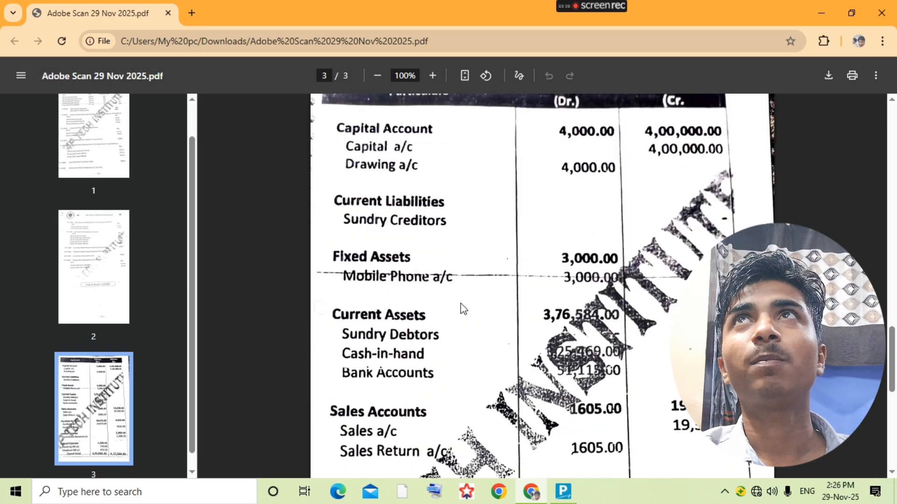
{"action": "scroll", "coordinate": [463, 309], "scroll_direction": "up", "scroll_amount": 8}
- Create a Mobile Phone ledger under Fixed Assets and open its voucher list
{"action": "key", "text": "alt+Tab"}
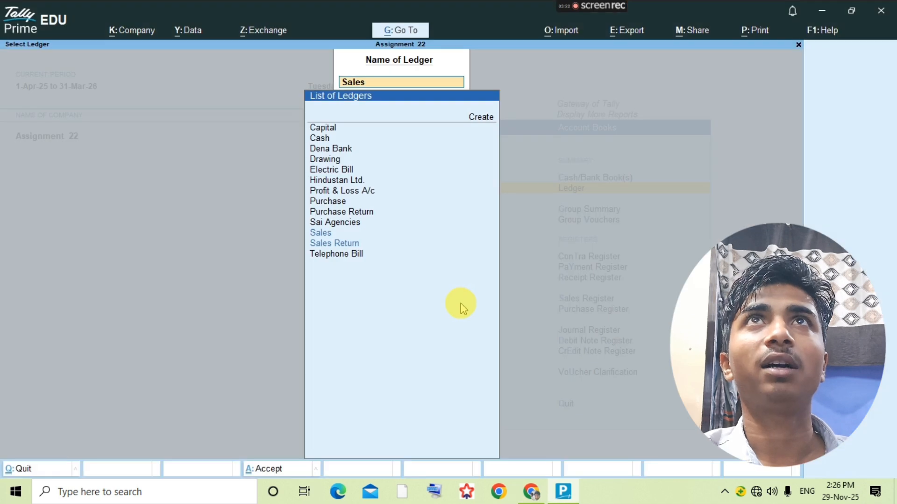
{"action": "key", "text": "alt+c"}
{"action": "type", "text": "Mo"}
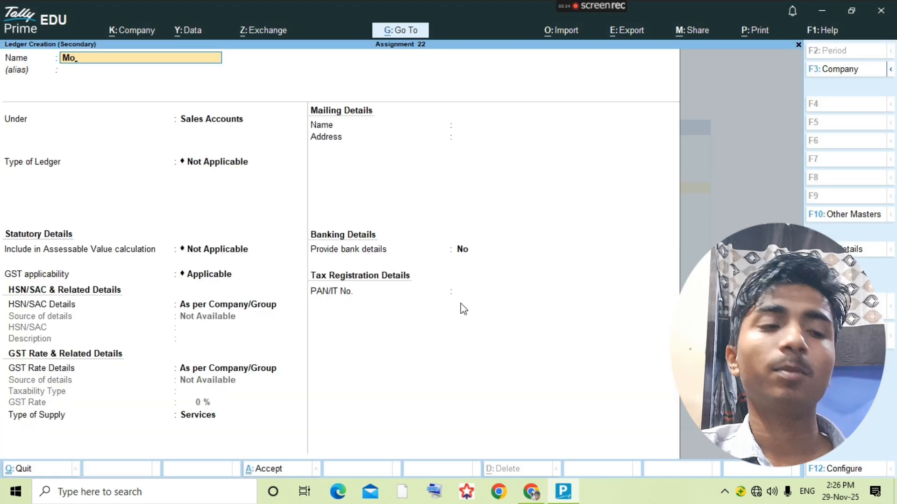
{"action": "type", "text": "bile Phonwe"}
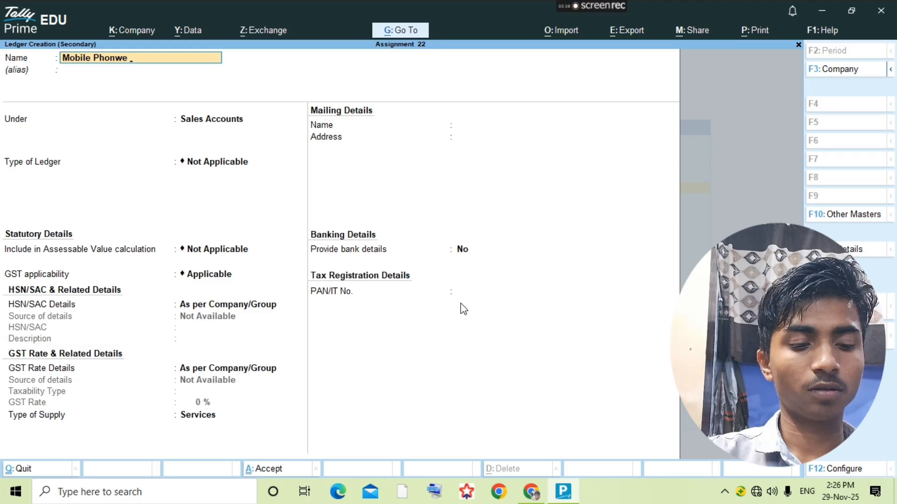
{"action": "key", "text": "Return"}
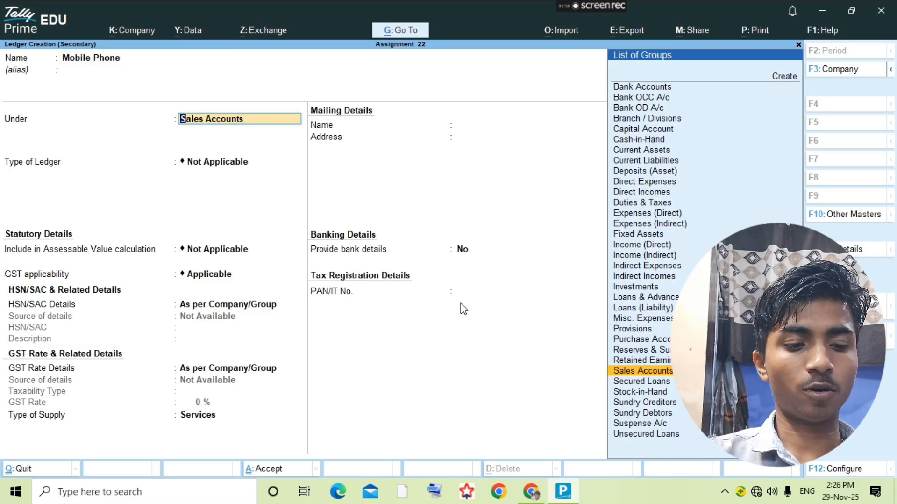
{"action": "type", "text": "Fixed"}
{"action": "key", "text": "Return"}
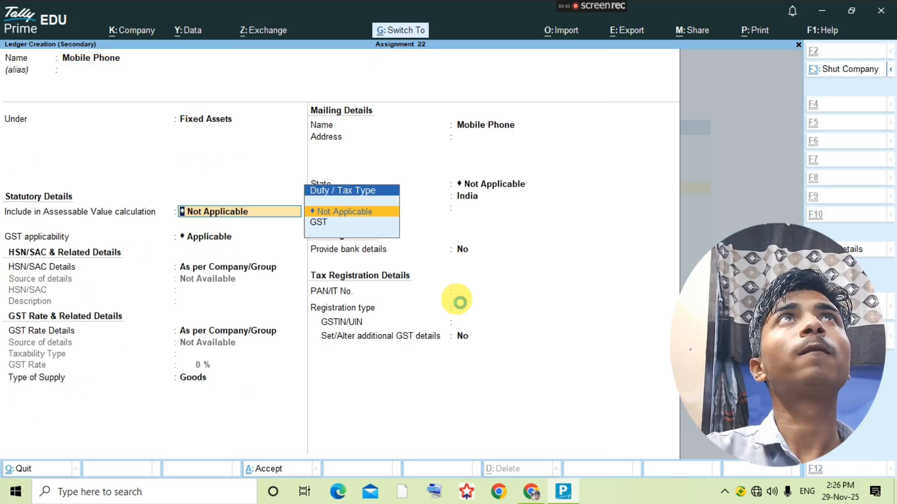
{"action": "key", "text": "ctrl+a"}
{"action": "key", "text": "Return"}
- Record payment voucher 5: debit Mobile Phone 3,000 and credit Cash 3,000
{"action": "key", "text": "alt+a"}
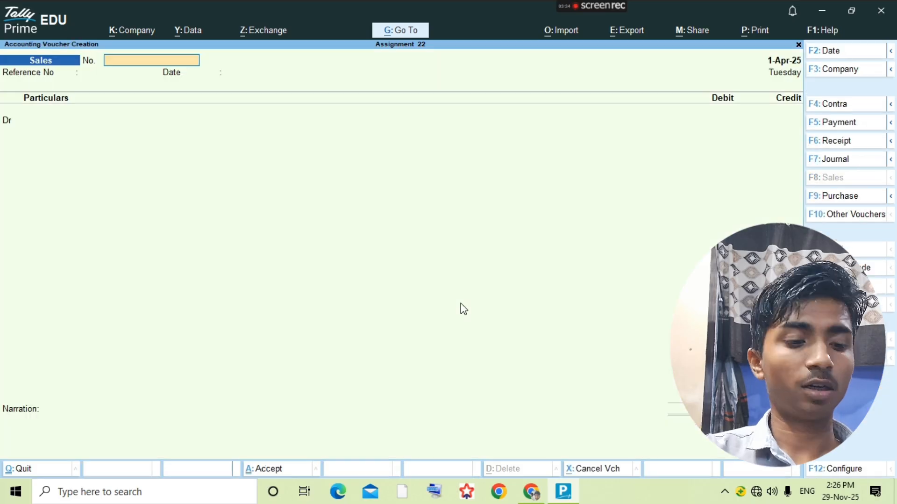
{"action": "key", "text": "F5"}
{"action": "type", "text": "Mo"}
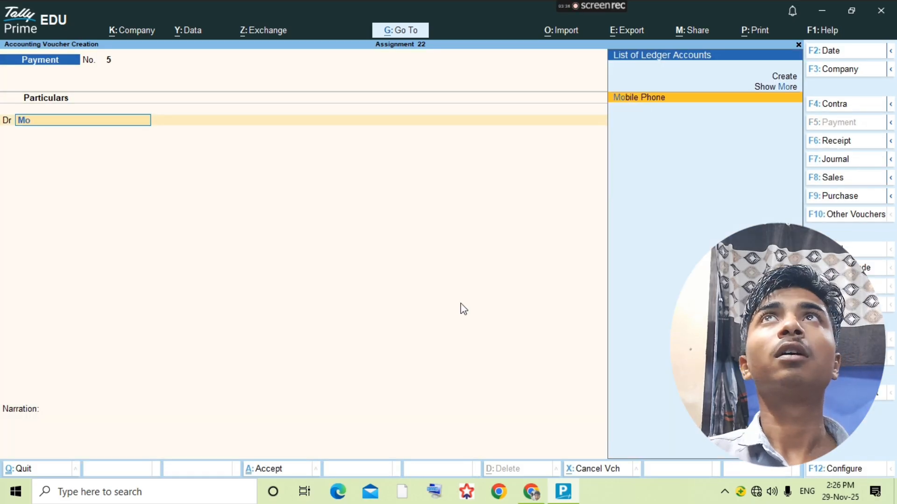
{"action": "key", "text": "Return"}
{"action": "type", "text": "3000"}
{"action": "key", "text": "Return"}
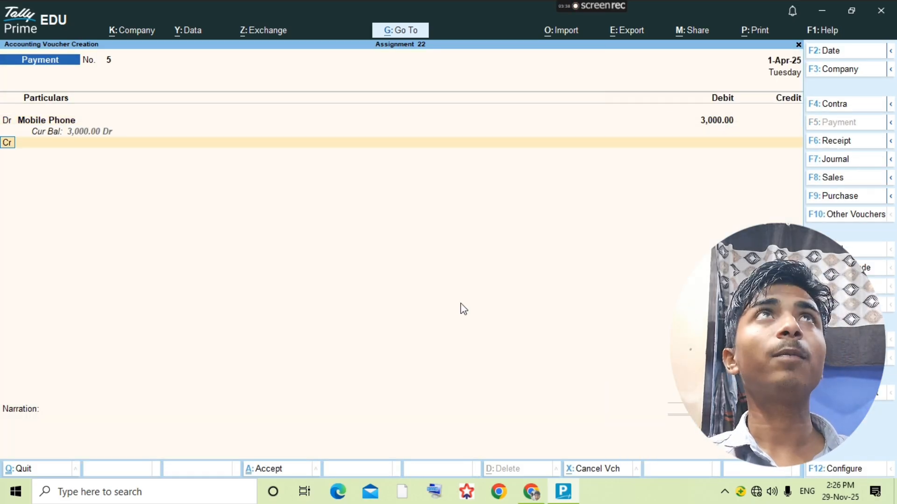
{"action": "type", "text": "Cash"}
{"action": "key", "text": "Return"}
{"action": "key", "text": "Return"}
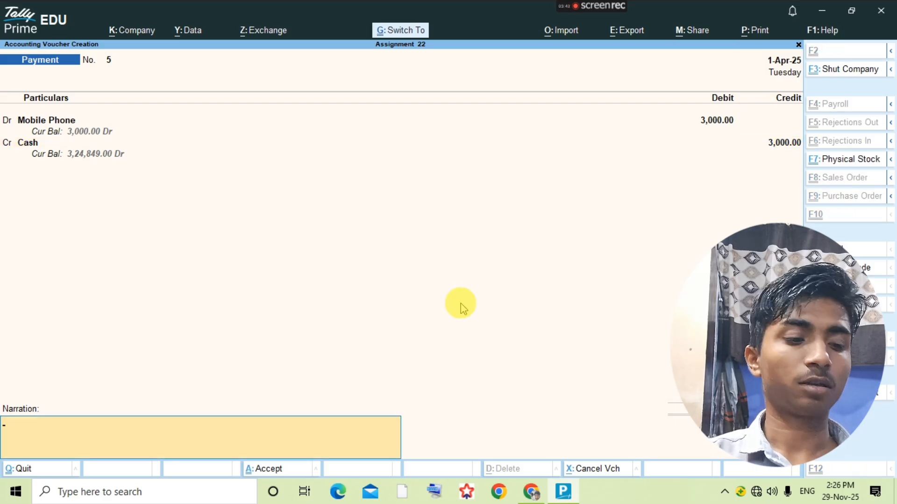
{"action": "key", "text": "ctrl+a"}
{"action": "key", "text": "Escape"}
{"action": "key", "text": "alt+Tab"}
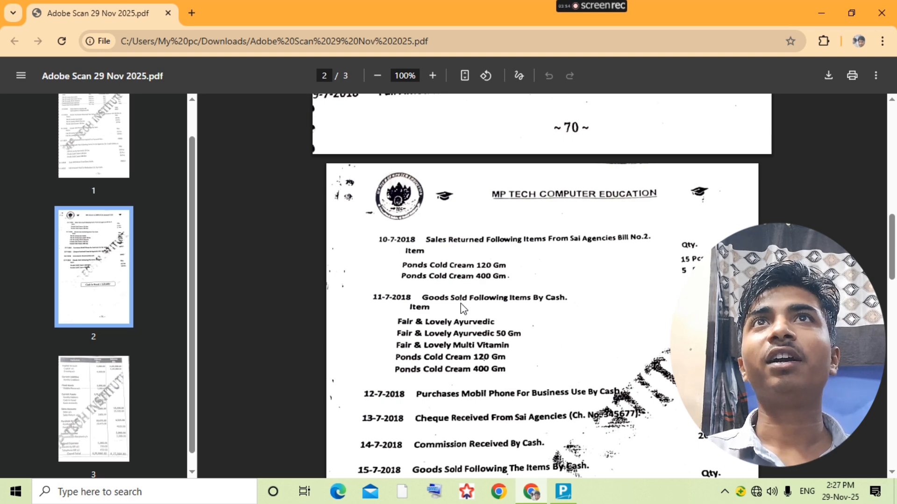
- Start receipt voucher 2 from the Sai Agencies ledger, crediting Sai Agencies 5,115
{"action": "key", "text": "alt+Tab"}
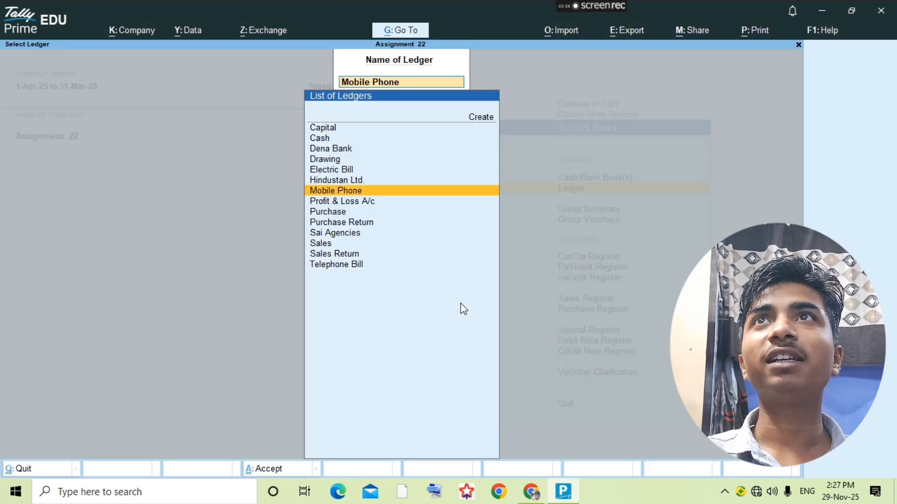
{"action": "type", "text": "Sai"}
{"action": "key", "text": "Return"}
{"action": "key", "text": "alt+a"}
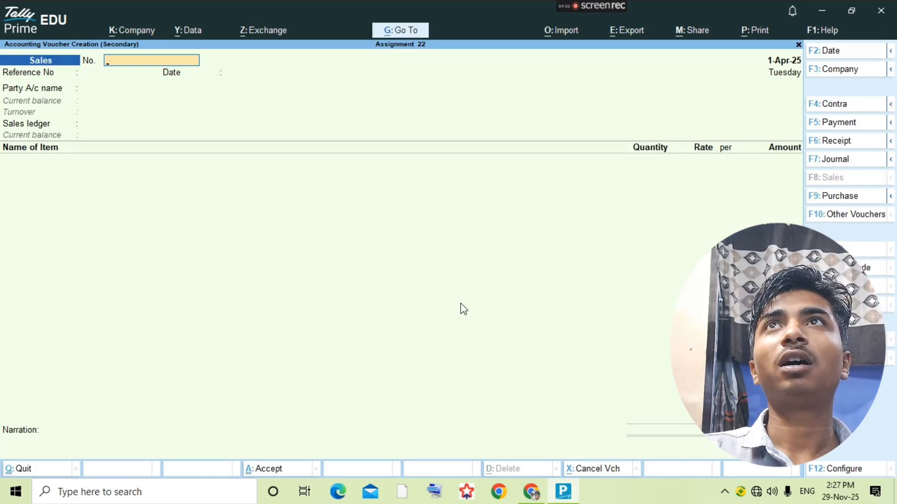
{"action": "key", "text": "F6"}
{"action": "type", "text": "sai"}
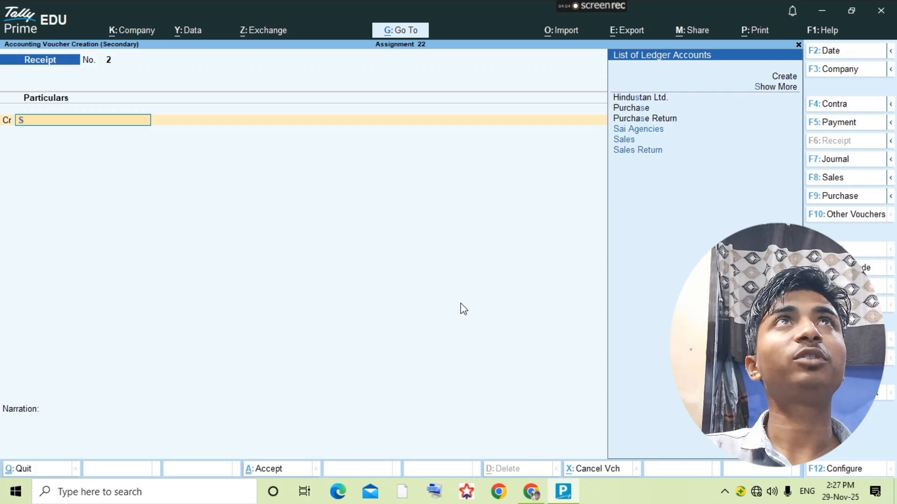
{"action": "key", "text": "Return"}
{"action": "type", "text": "5"}
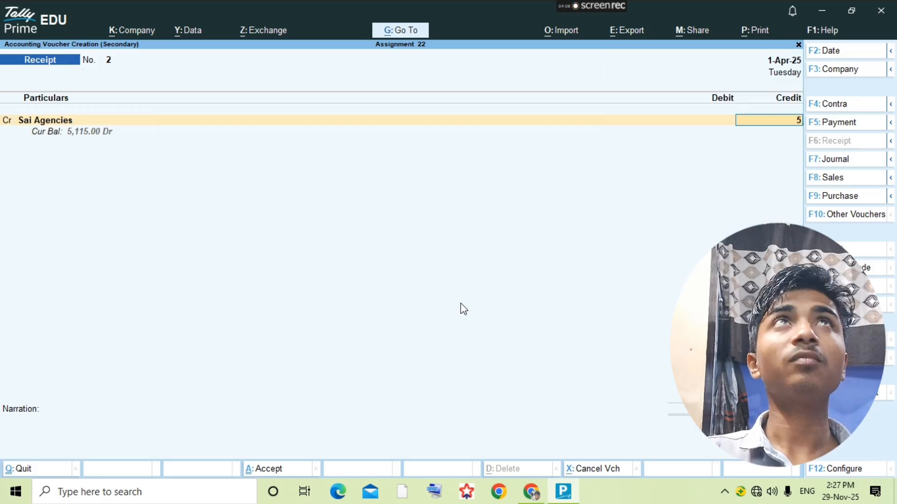
{"action": "type", "text": "111"}
{"action": "type", "text": "5"}
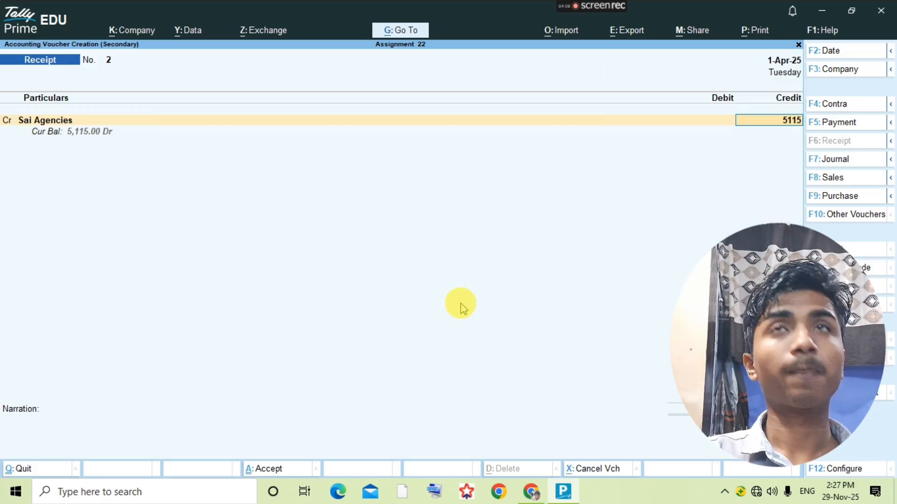
{"action": "key", "text": "Return"}
{"action": "key", "text": "Return"}
{"action": "key", "text": "Return"}
{"action": "key", "text": "Return"}
{"action": "key", "text": "Return"}
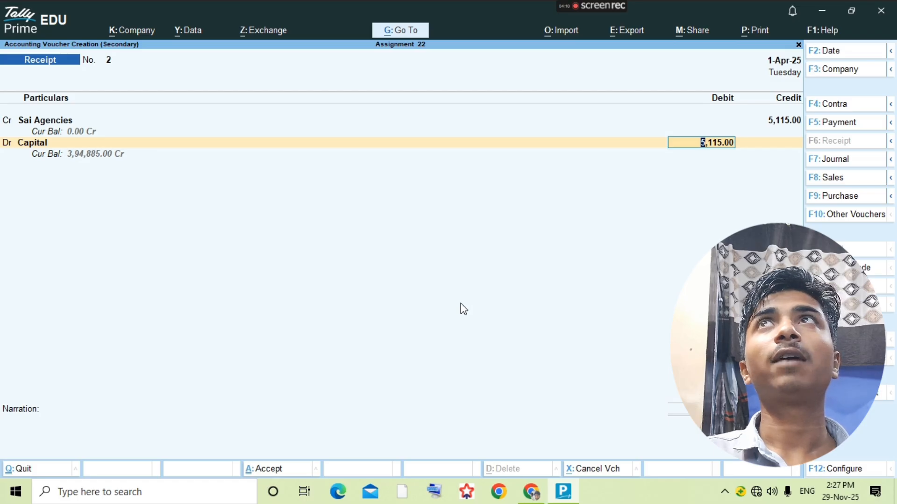
- Debit Dena Bank with the 5,115 and save receipt voucher 2
{"action": "type", "text": "dena"}
{"action": "key", "text": "BackSpace"}
{"action": "key", "text": "BackSpace"}
{"action": "key", "text": "BackSpace"}
{"action": "key", "text": "BackSpace"}
{"action": "key", "text": "BackSpace"}
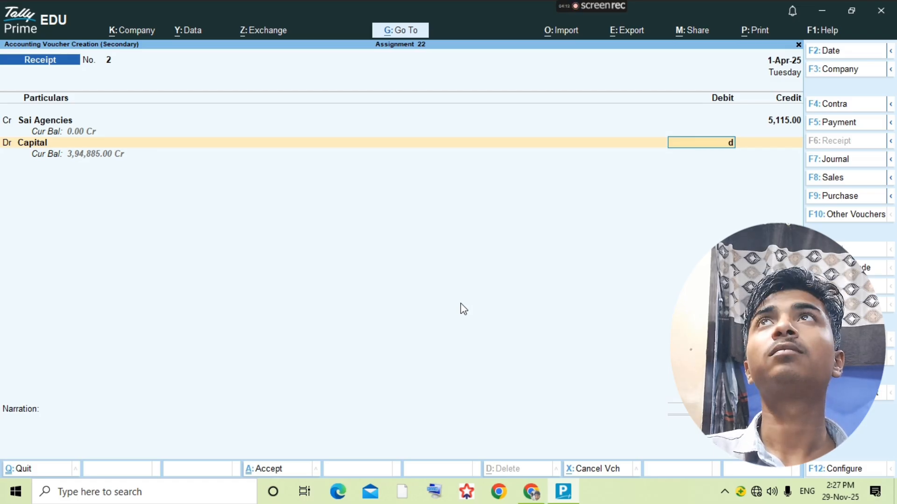
{"action": "type", "text": "D"}
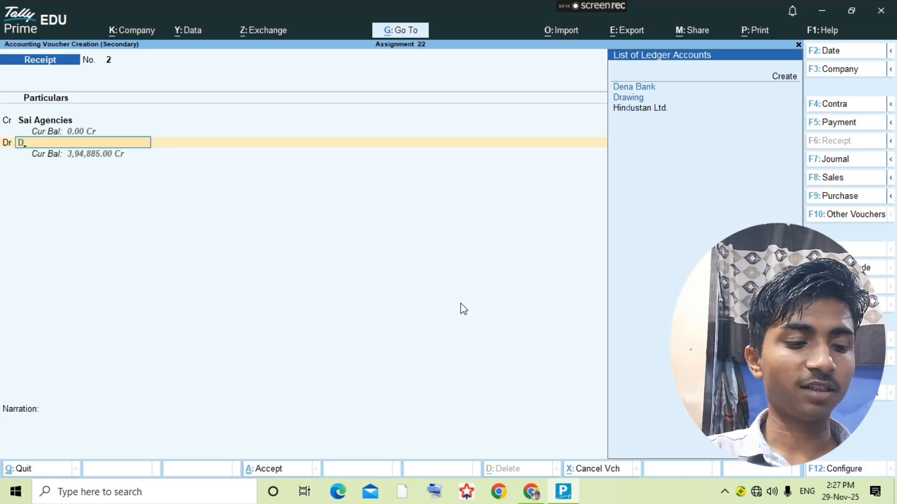
{"action": "key", "text": "Return"}
{"action": "key", "text": "Escape"}
{"action": "key", "text": "Return"}
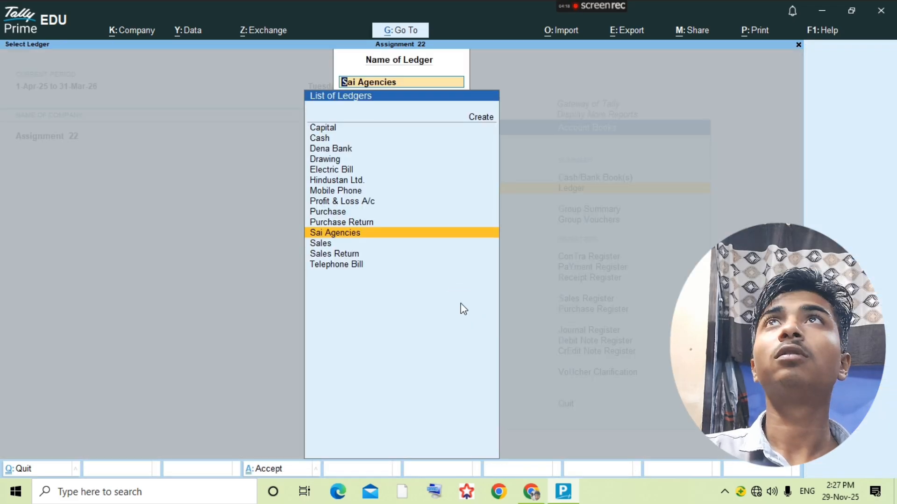
{"action": "key", "text": "alt+Tab"}
{"action": "scroll", "coordinate": [497, 381], "scroll_direction": "down", "scroll_amount": 1}
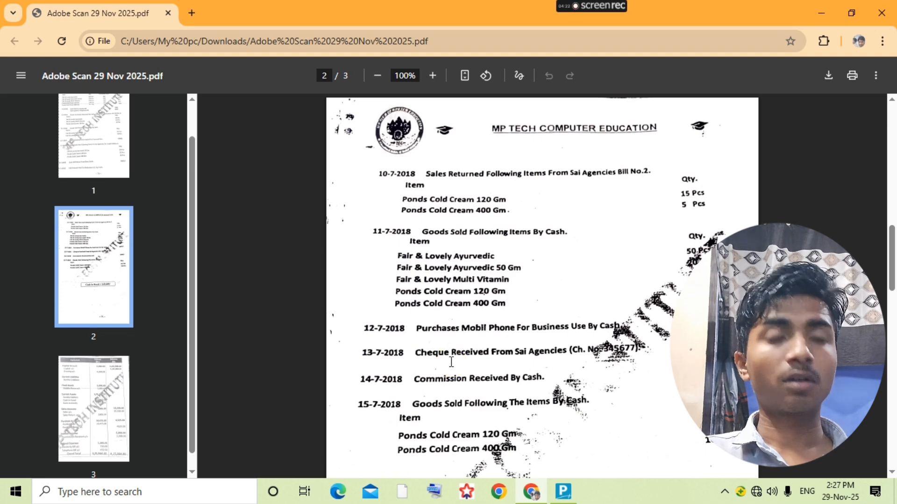
- Create a Commission Receive ledger under Indirect Incomes and open its voucher list
{"action": "key", "text": "alt+Tab"}
{"action": "key", "text": "alt+c"}
{"action": "type", "text": "Smo"}
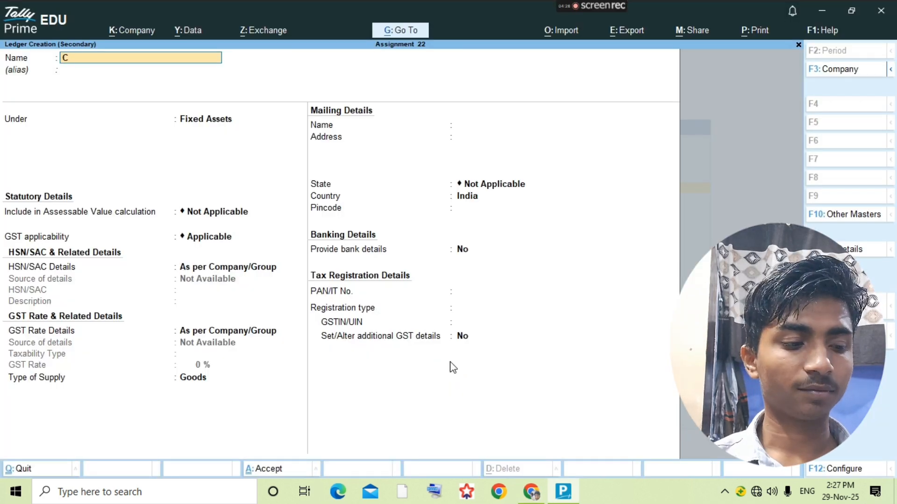
{"action": "type", "text": "ommission Receive"}
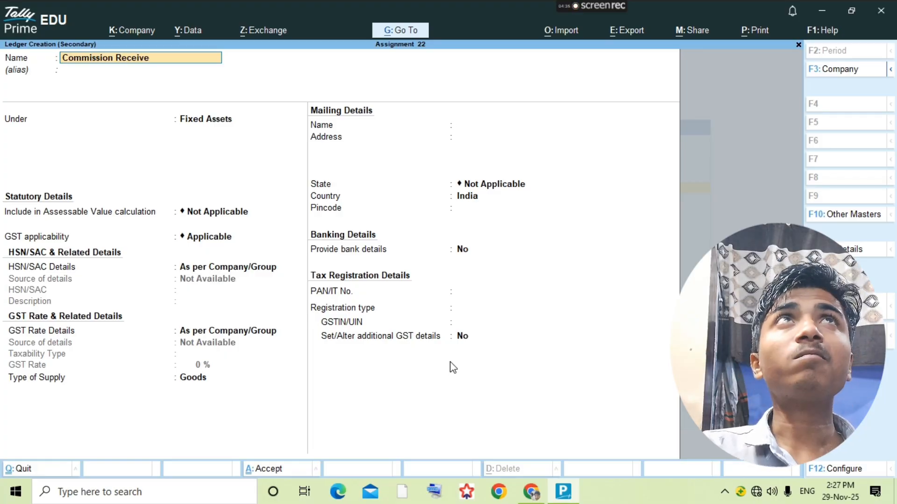
{"action": "key", "text": "Return"}
{"action": "type", "text": "Indi"}
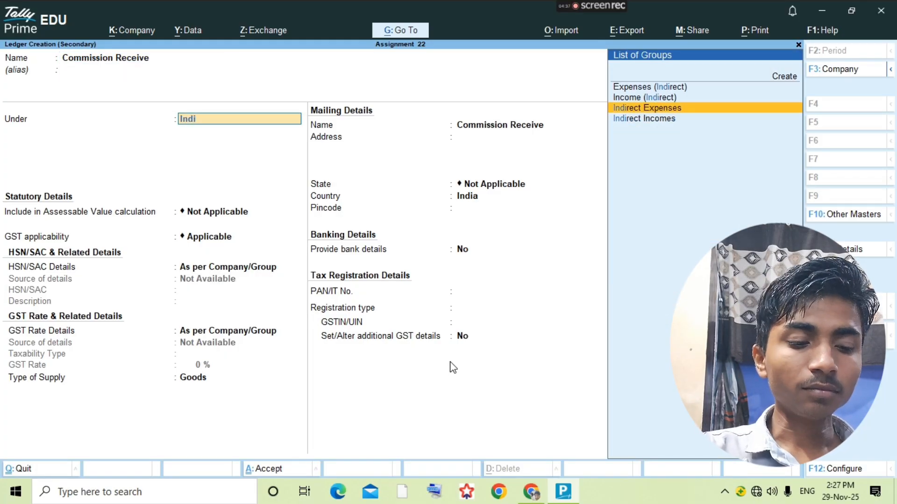
{"action": "key", "text": "Down"}
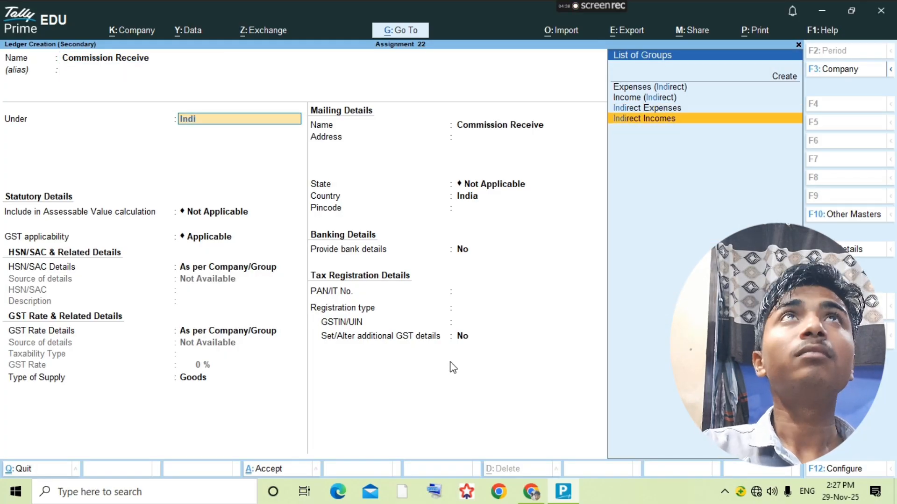
{"action": "key", "text": "Return"}
{"action": "key", "text": "ctrl+a"}
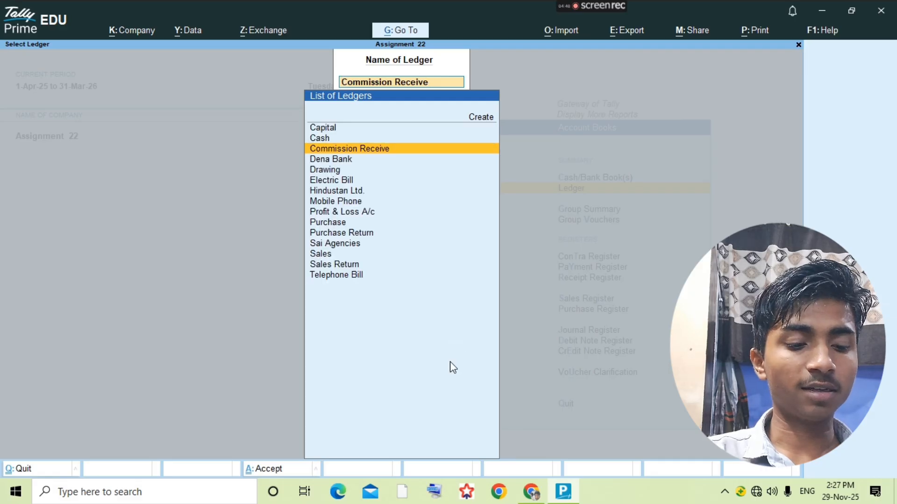
{"action": "key", "text": "Return"}
- Record receipt voucher 3: credit Commission Receive 2,000 and debit Cash 2,000
{"action": "key", "text": "alt+a"}
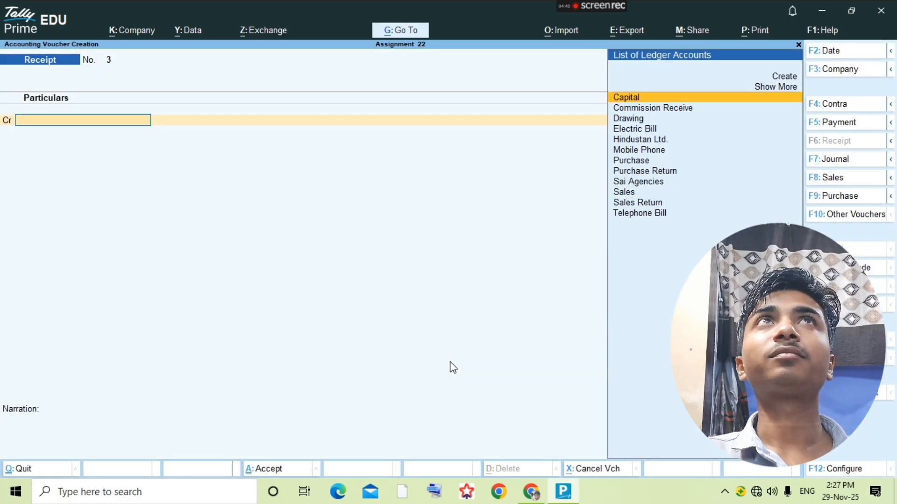
{"action": "type", "text": "co"}
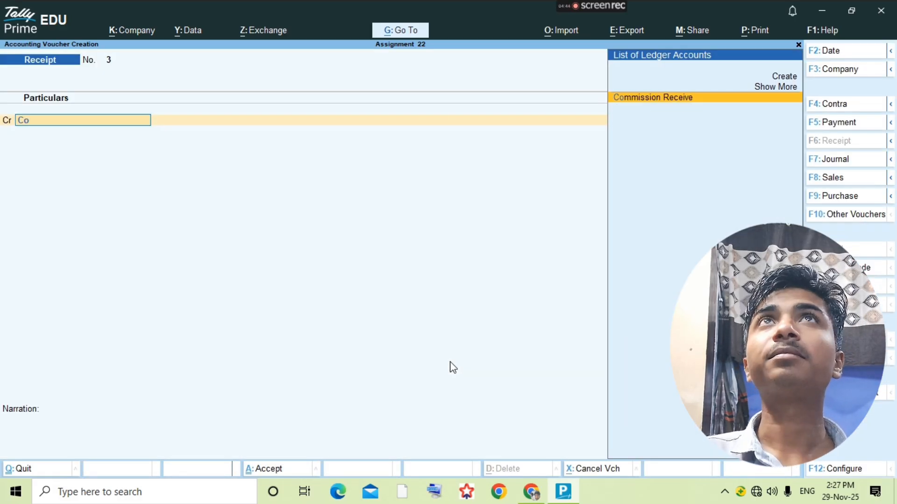
{"action": "key", "text": "Return"}
{"action": "key", "text": "alt+Tab"}
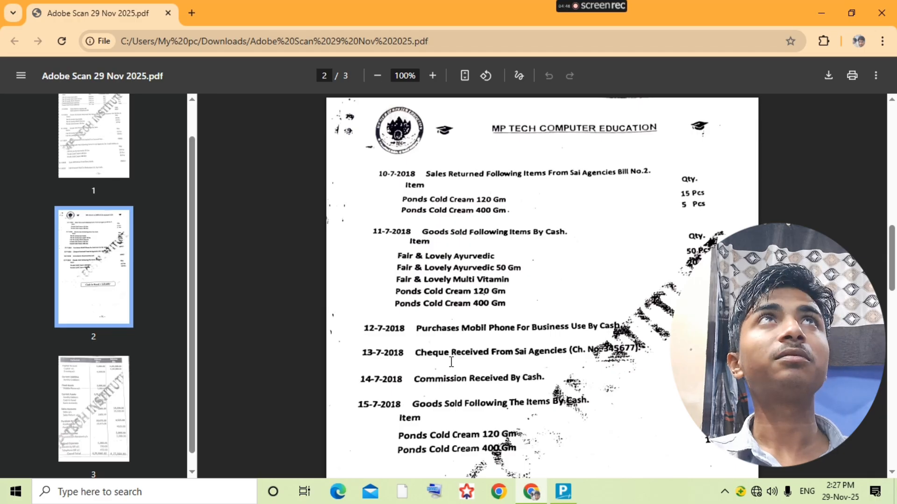
{"action": "key", "text": "alt+Tab"}
{"action": "type", "text": "2000"}
{"action": "key", "text": "Return"}
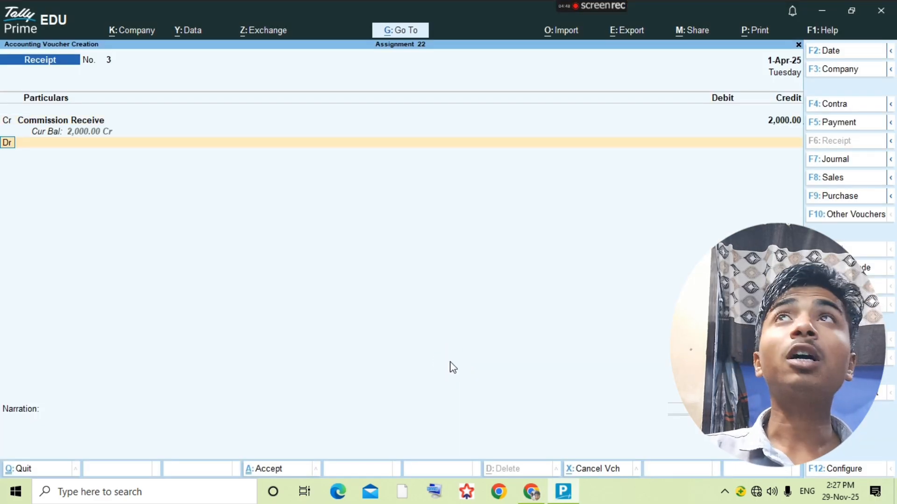
{"action": "type", "text": "cash"}
{"action": "key", "text": "Return"}
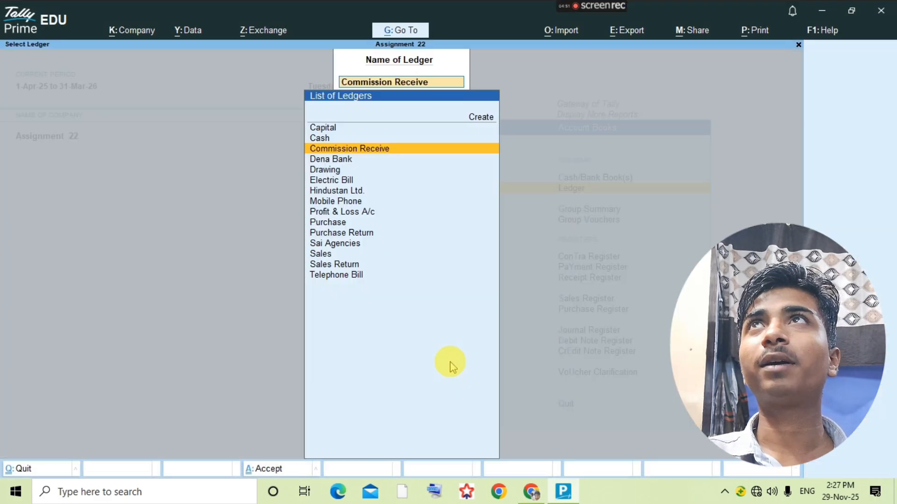
{"action": "key", "text": "alt+Tab"}
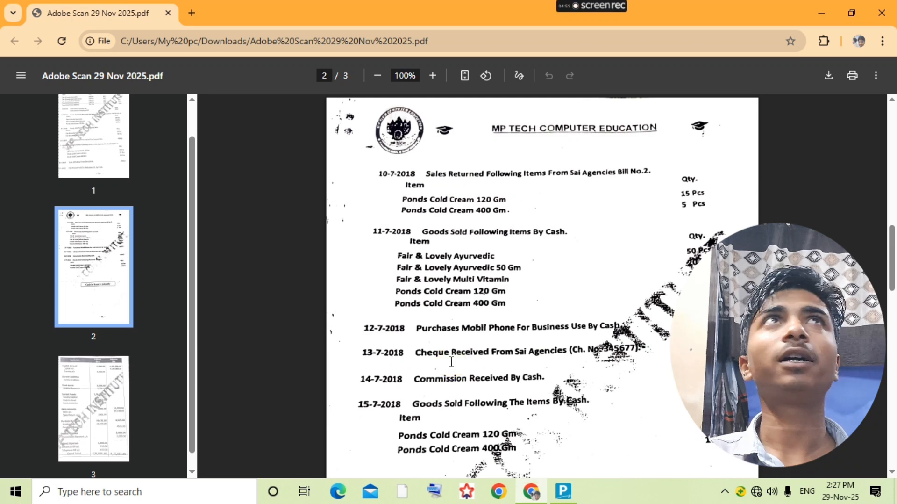
{"action": "key", "text": "alt+Tab"}
- Start a new sales voucher from the Sales ledger's voucher list
{"action": "type", "text": "sales"}
{"action": "key", "text": "Return"}
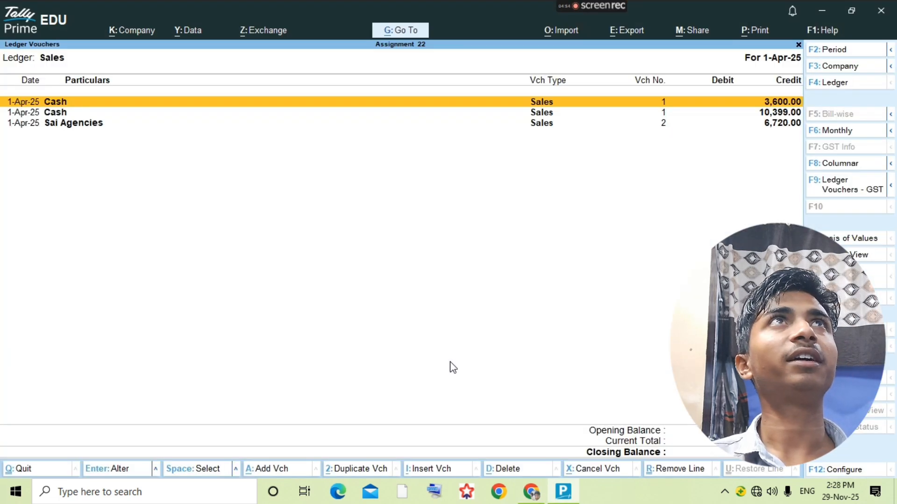
{"action": "key", "text": "alt+a"}
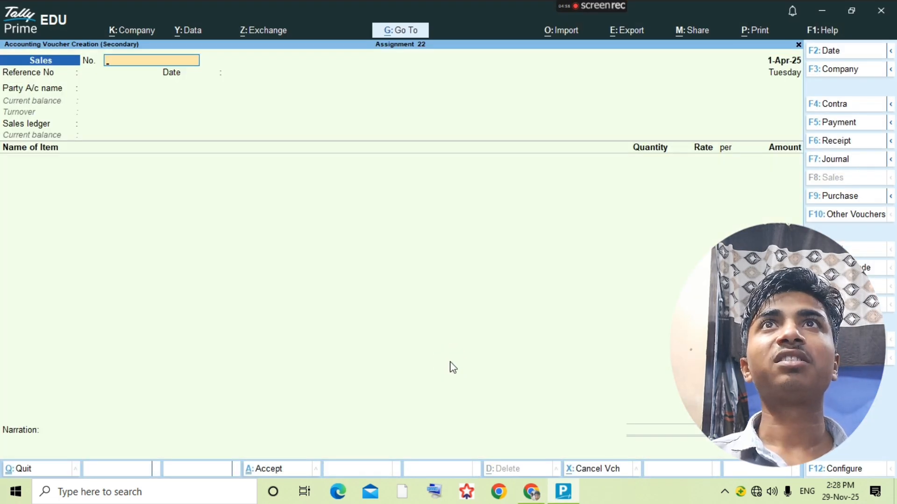
{"action": "key", "text": "alt+Tab"}
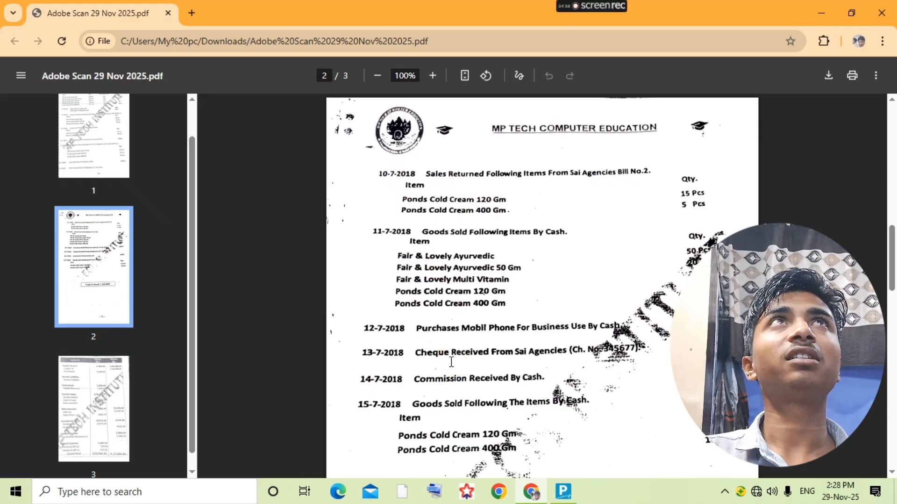
{"action": "key", "text": "alt+Tab"}
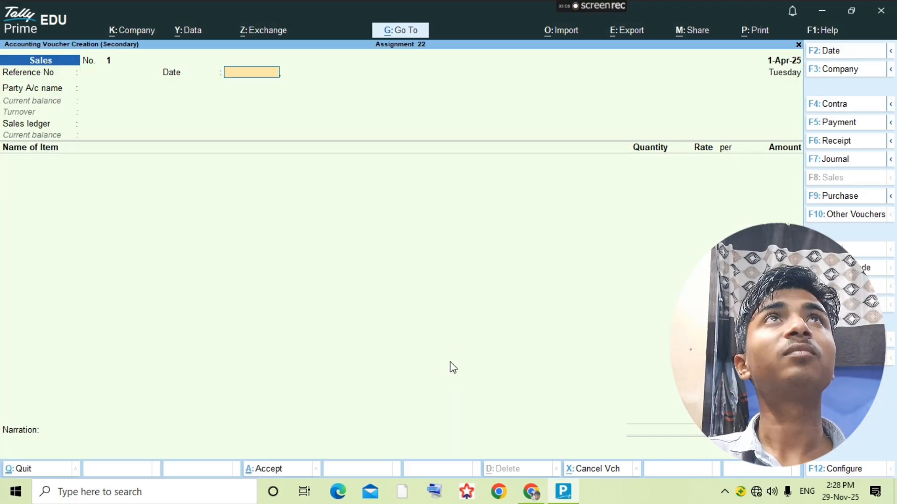
- Set reference 1, party account Cash, and sales ledger Sales
{"action": "key", "text": "BackSpace"}
{"action": "type", "text": "1"}
{"action": "key", "text": "Return"}
{"action": "key", "text": "Return"}
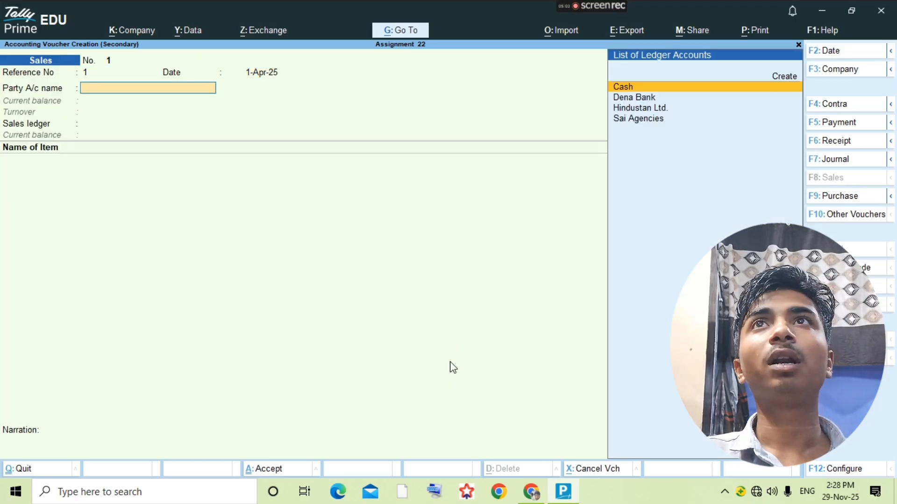
{"action": "key", "text": "alt+Tab"}
{"action": "key", "text": "alt+Tab"}
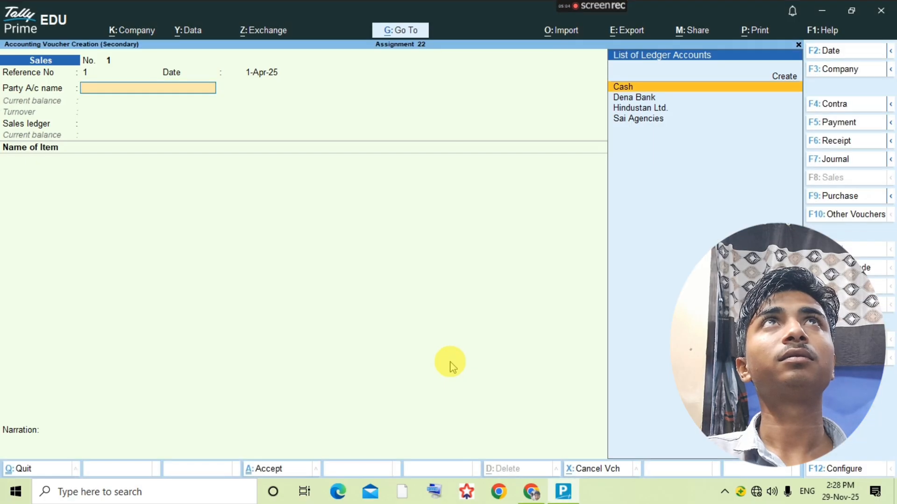
{"action": "type", "text": "ca"}
{"action": "key", "text": "Return"}
{"action": "key", "text": "ctrl+a"}
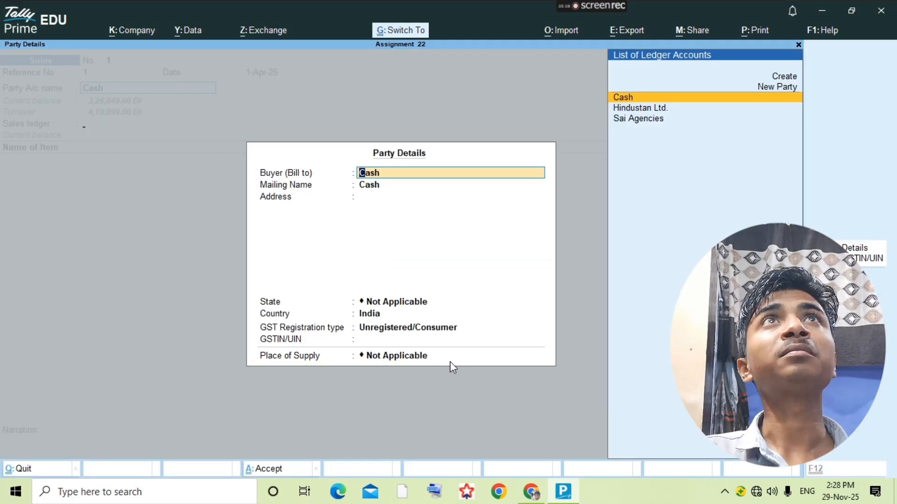
{"action": "key", "text": "ctrl+a"}
{"action": "key", "text": "Return"}
{"action": "key", "text": "alt+Tab"}
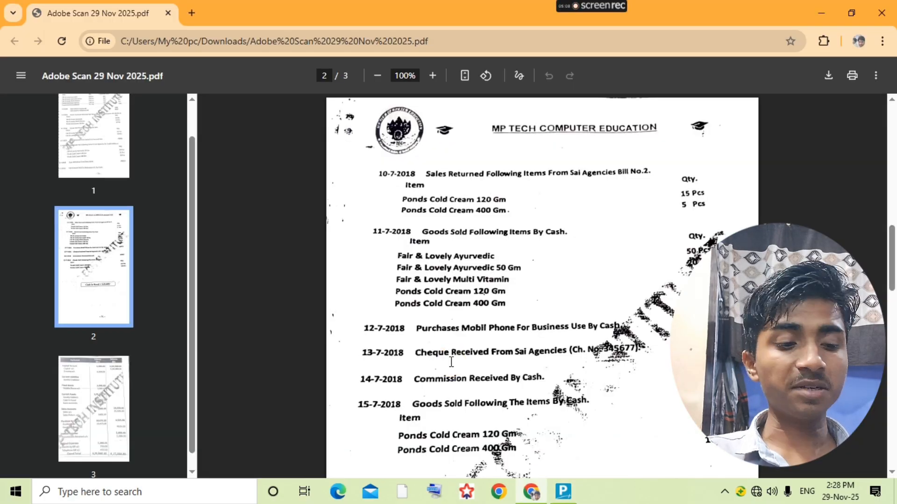
{"action": "key", "text": "alt+Tab"}
- Add Pond Cold Cream 120gm with a quantity of 10 pcs
{"action": "type", "text": "Pon"}
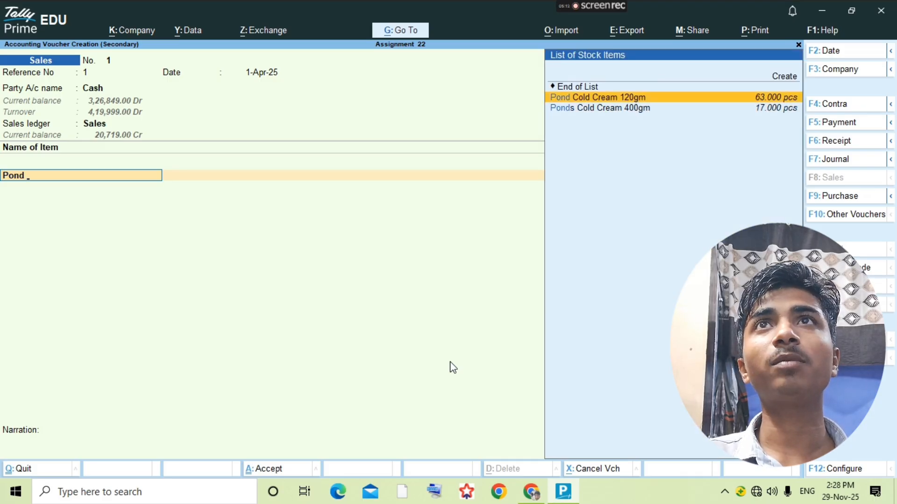
{"action": "key", "text": "Return"}
{"action": "key", "text": "Return"}
{"action": "type", "text": "10"}
{"action": "key", "text": "Return"}
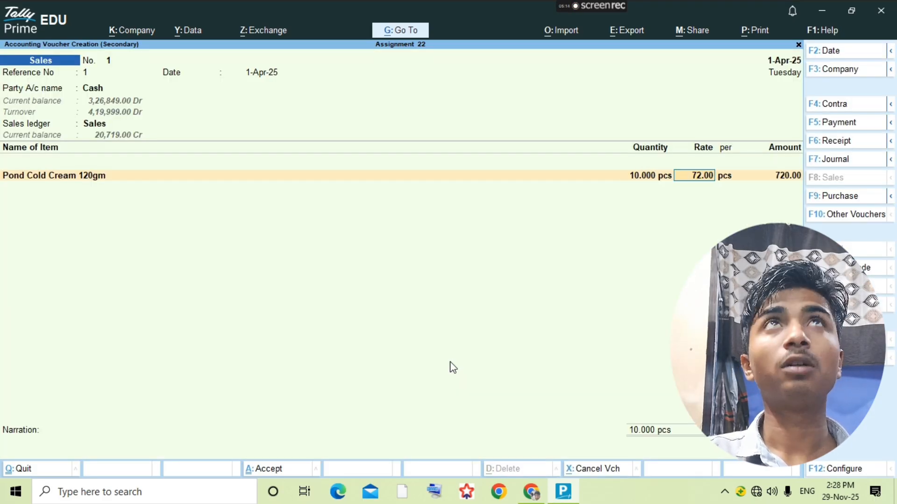
{"action": "key", "text": "Return"}
{"action": "key", "text": "Return"}
{"action": "key", "text": "alt+Tab"}
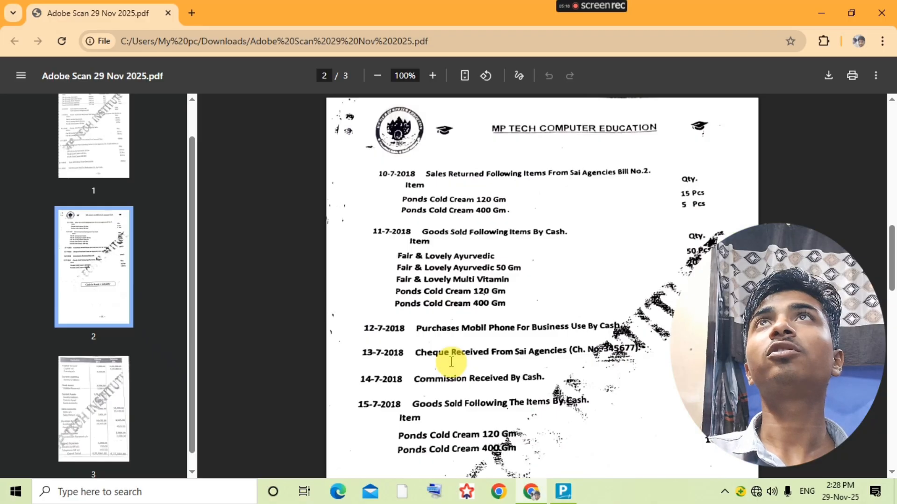
{"action": "key", "text": "alt+Tab"}
- Add Ponds Cold Cream 400gm at 10 pcs, save the voucher, and exit to the Gateway
{"action": "type", "text": "Pon"}
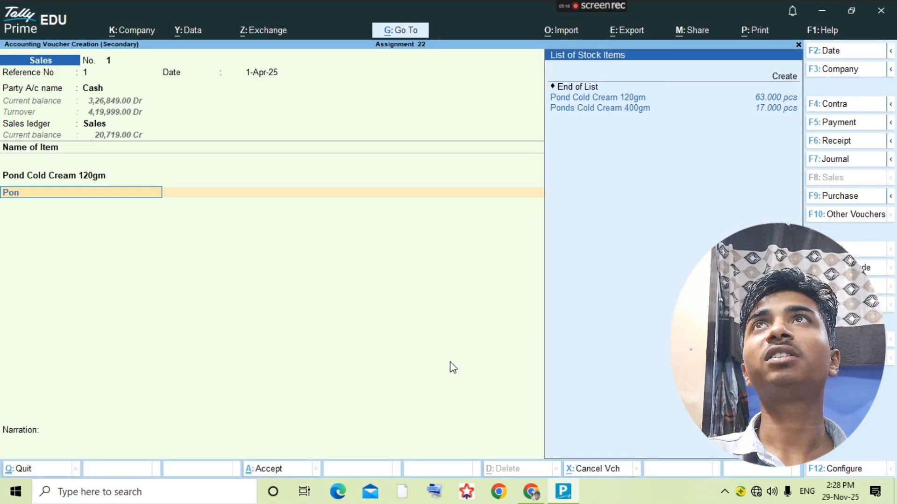
{"action": "key", "text": "Down"}
{"action": "key", "text": "Return"}
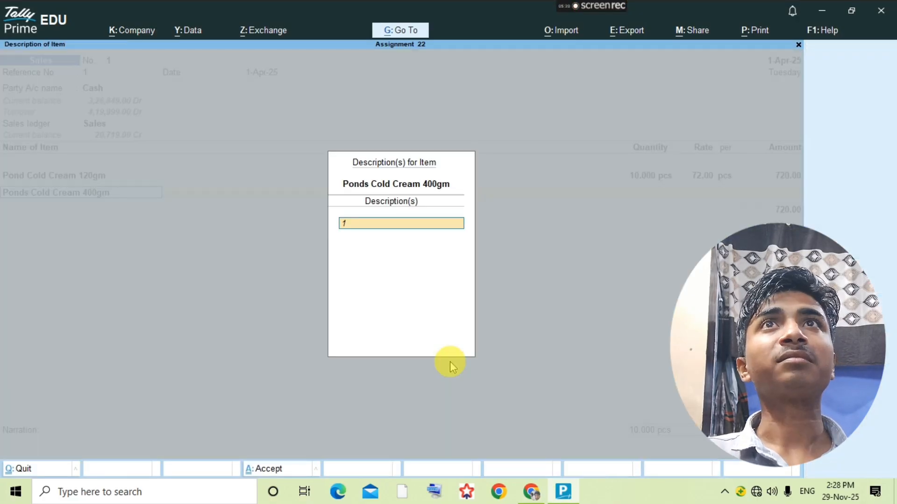
{"action": "key", "text": "BackSpace"}
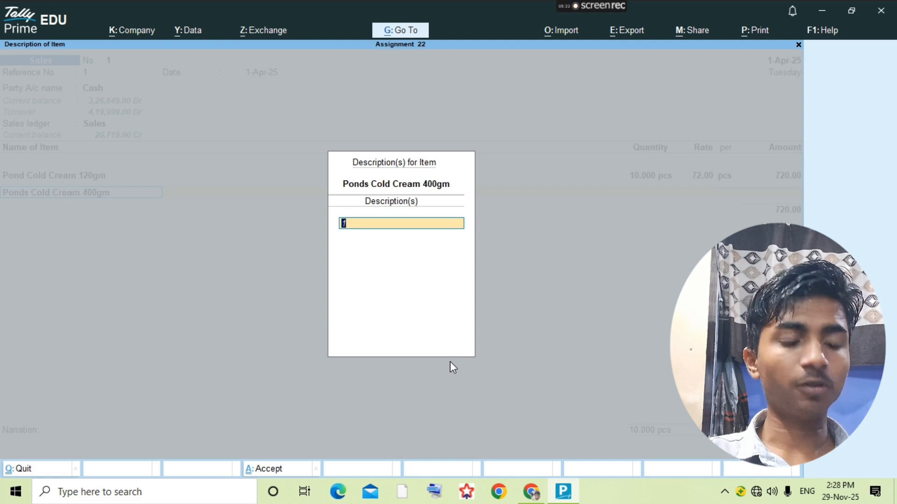
{"action": "key", "text": "Escape"}
{"action": "key", "text": "Escape"}
{"action": "key", "text": "Return"}
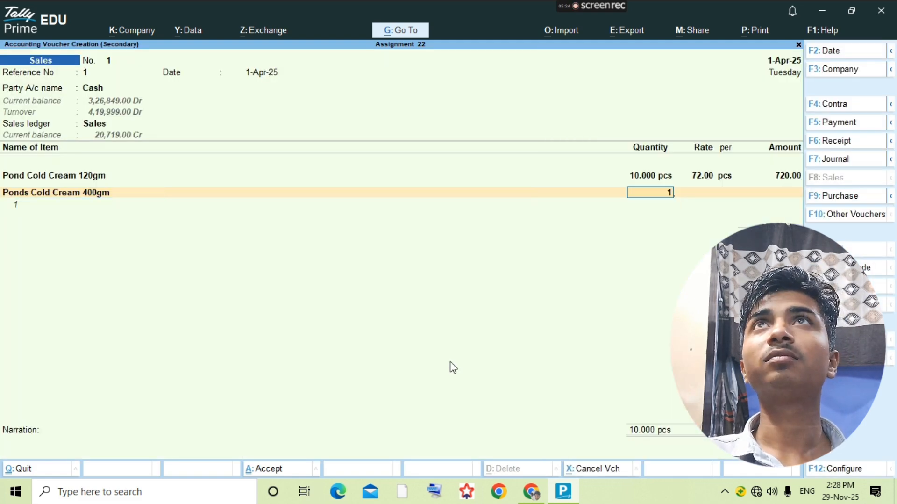
{"action": "type", "text": "0"}
{"action": "key", "text": "Return"}
{"action": "key", "text": "ctrl"}
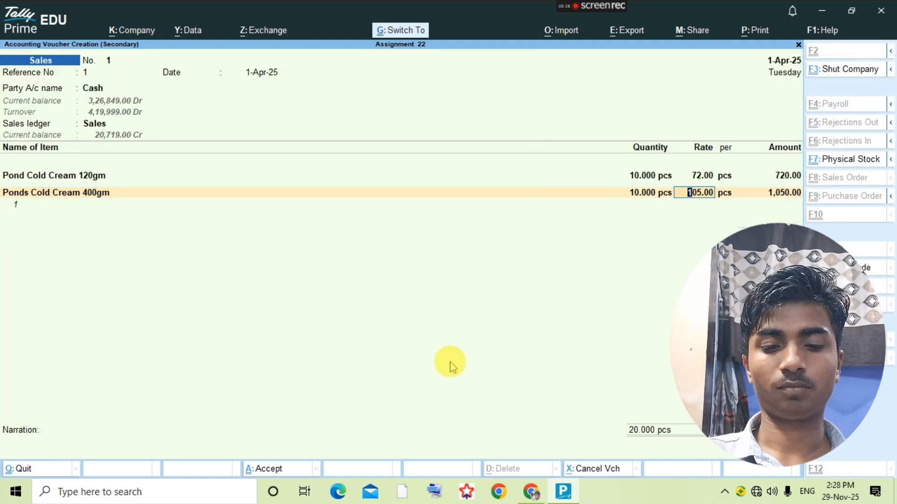
{"action": "key", "text": "ctrl+a"}
{"action": "key", "text": "Escape"}
{"action": "key", "text": "Escape"}
{"action": "key", "text": "Escape"}
{"action": "key", "text": "Escape"}
{"action": "key", "text": "Escape"}
{"action": "key", "text": "Escape"}
{"action": "key", "text": "Escape"}
{"action": "key", "text": "Escape"}
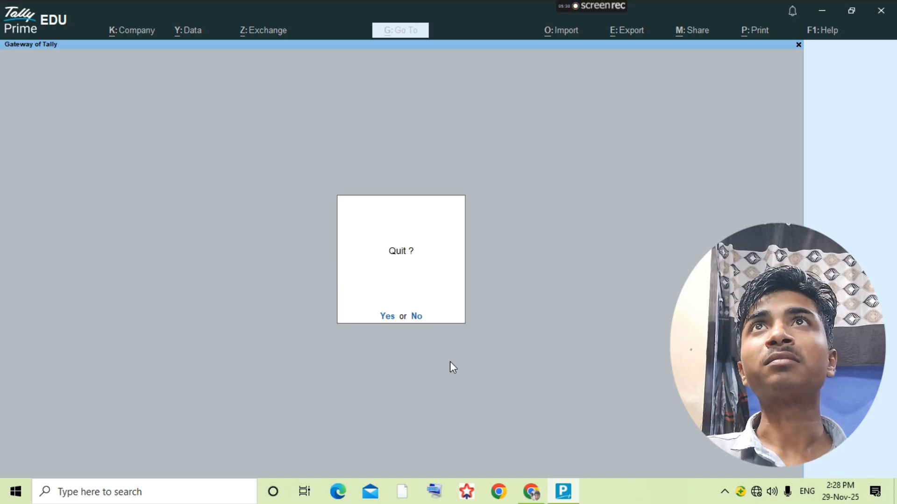
- Open the Trial Balance report in detailed view showing individual ledgers
{"action": "key", "text": "Escape"}
{"action": "key", "text": "Escape"}
{"action": "key", "text": "Escape"}
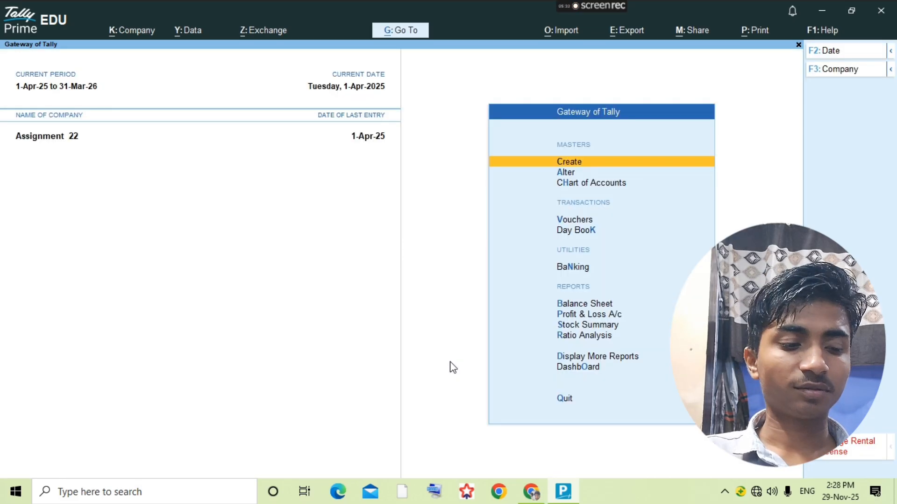
{"action": "key", "text": "d"}
{"action": "key", "text": "Return"}
{"action": "key", "text": "alt+F5"}
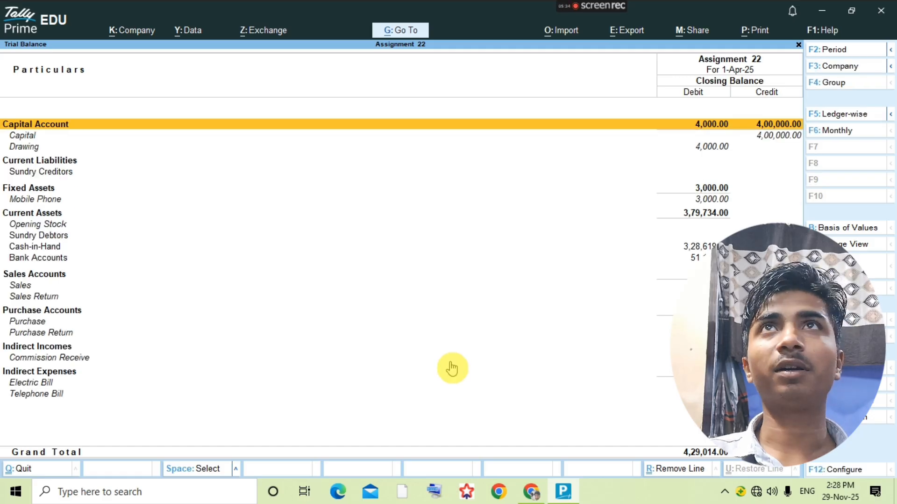
- Compare the trial balance with the PDF key: Current Assets 3,79,734.00 versus 3,76,584.00
{"action": "key", "text": "alt+Tab"}
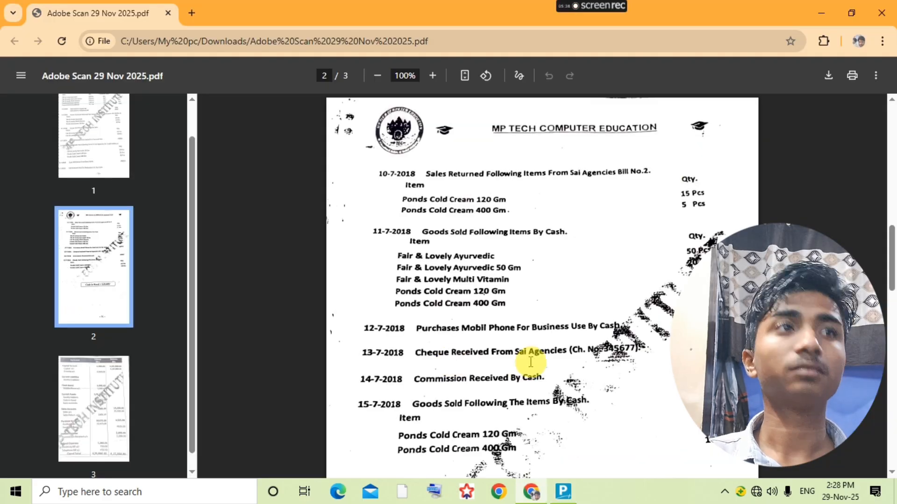
{"action": "scroll", "coordinate": [531, 363], "scroll_direction": "down", "scroll_amount": 15}
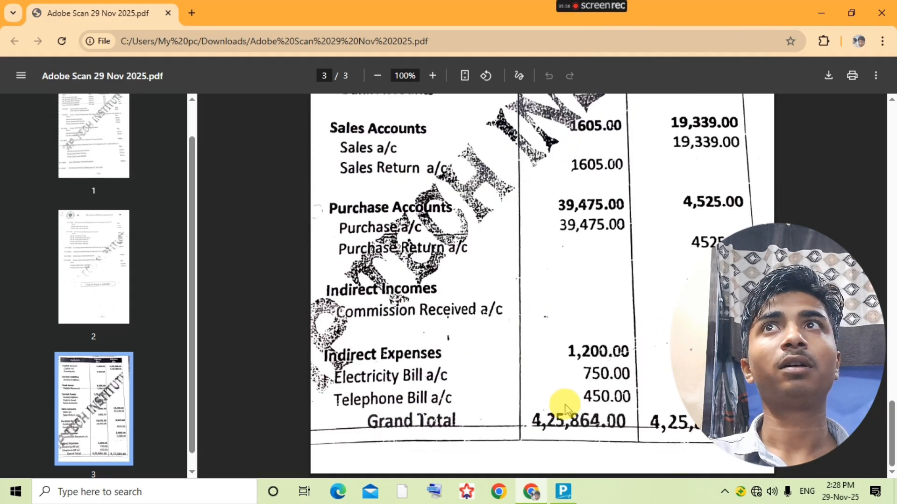
{"action": "scroll", "coordinate": [595, 332], "scroll_direction": "up", "scroll_amount": 3}
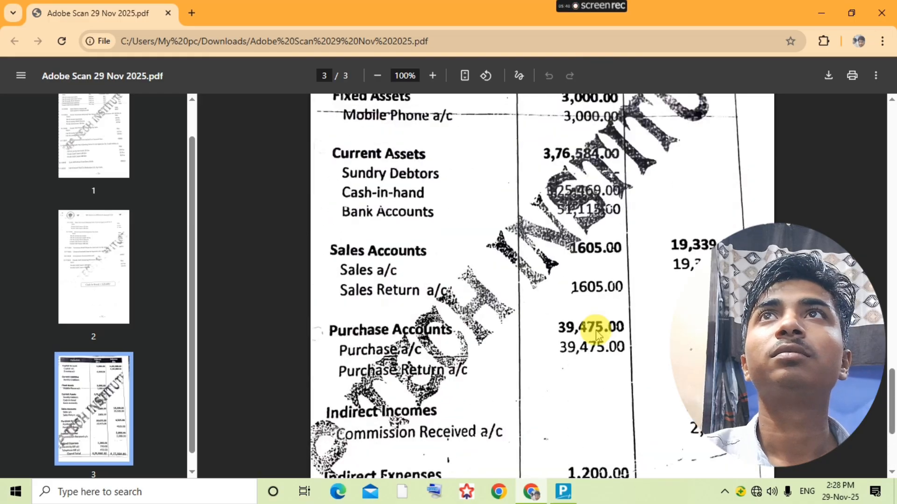
{"action": "scroll", "coordinate": [596, 332], "scroll_direction": "up", "scroll_amount": 2}
{"action": "key", "text": "alt+Tab"}
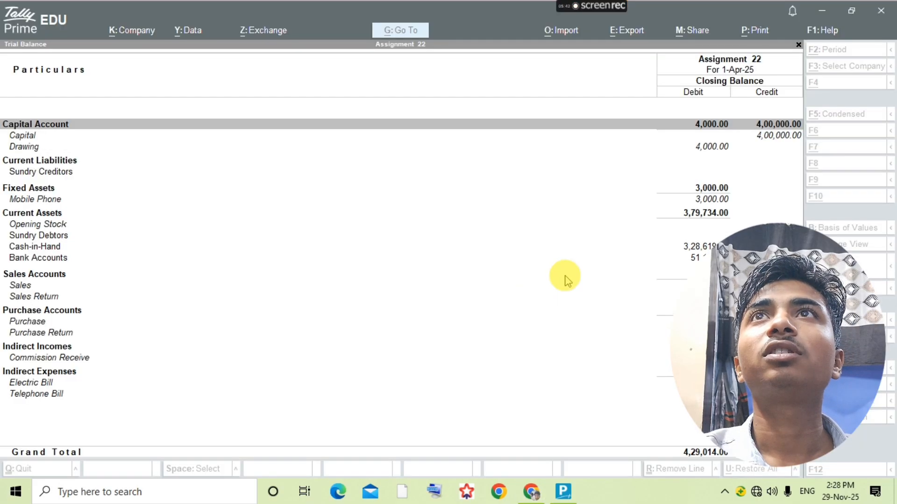
{"action": "key", "text": "alt+Tab"}
{"action": "scroll", "coordinate": [608, 350], "scroll_direction": "down", "scroll_amount": 5}
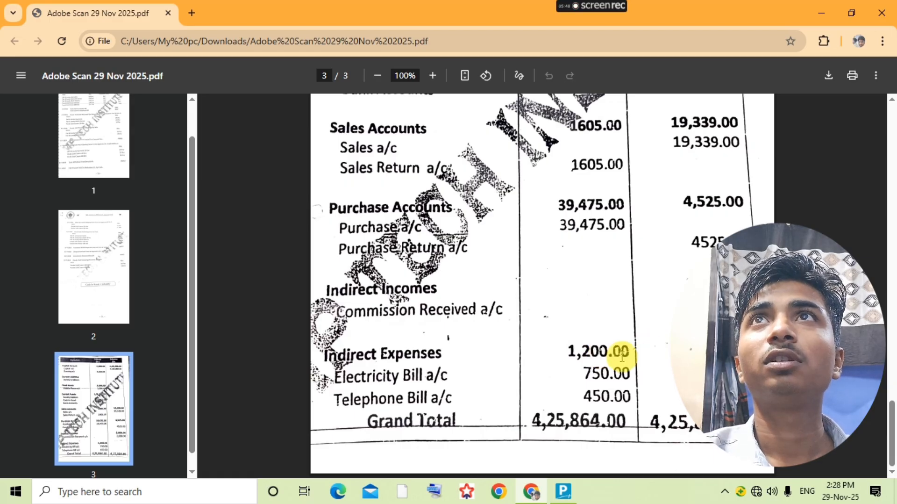
{"action": "key", "text": "alt+Tab"}
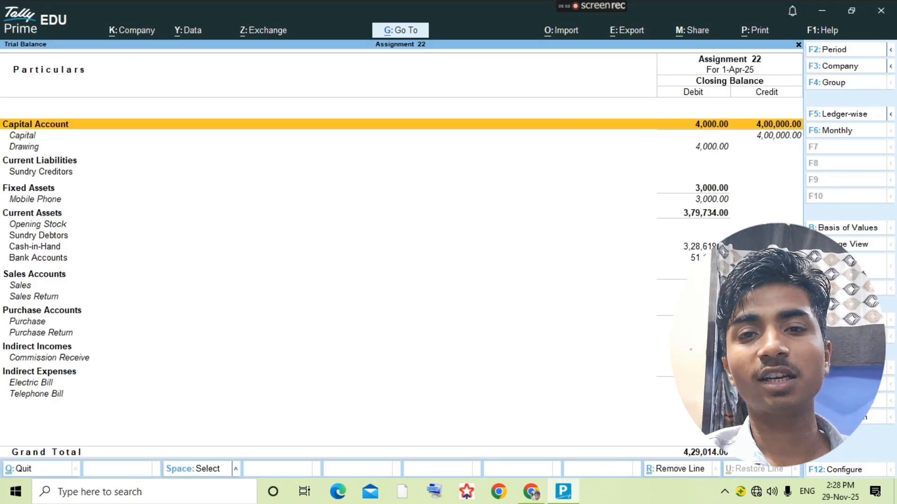
{"action": "key", "text": "alt+Tab"}
{"action": "key", "text": "alt+Tab"}
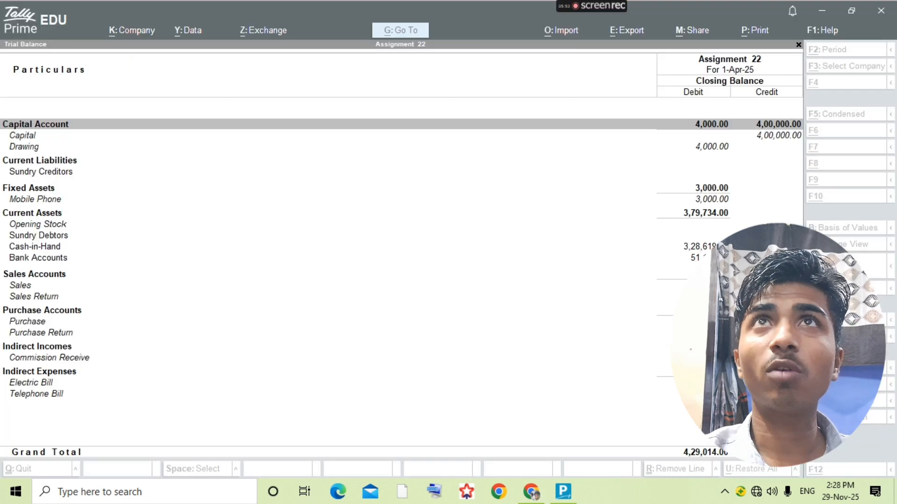
{"action": "key", "text": "alt+Tab"}
{"action": "scroll", "coordinate": [649, 280], "scroll_direction": "up", "scroll_amount": 3}
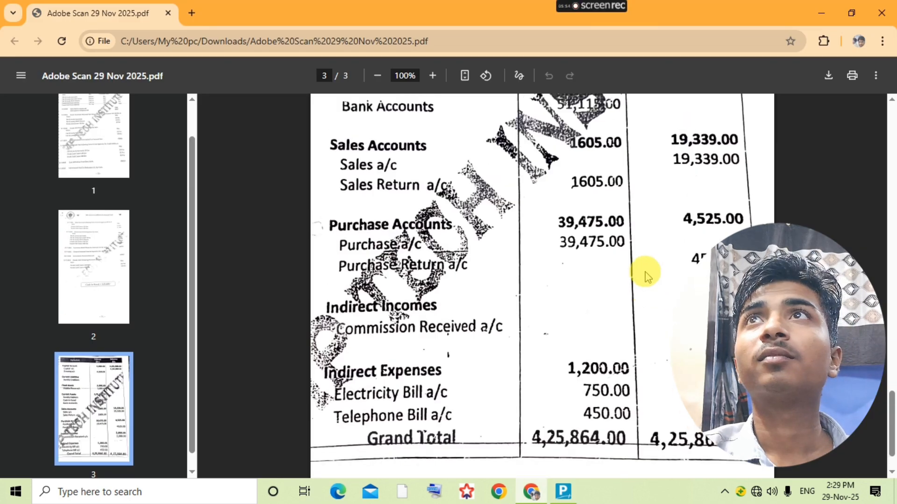
{"action": "key", "text": "alt+Tab"}
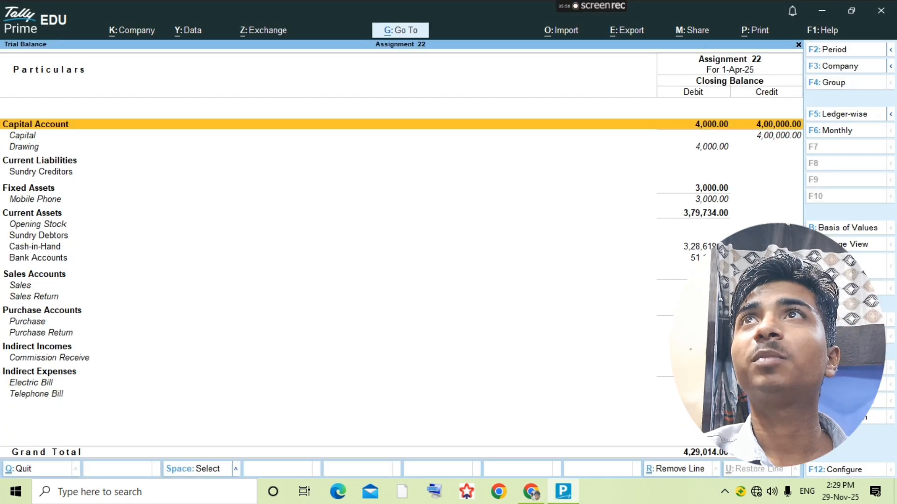
{"action": "key", "text": "alt+Tab"}
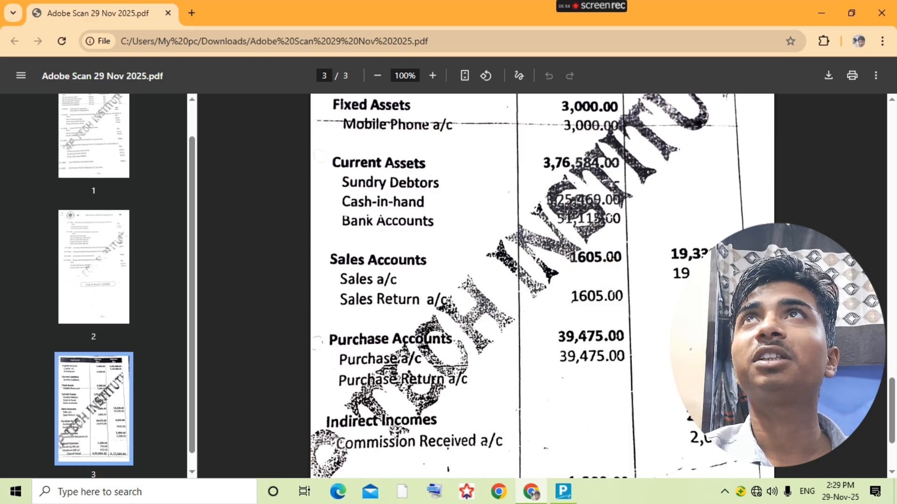
{"action": "key", "text": "alt+Tab"}
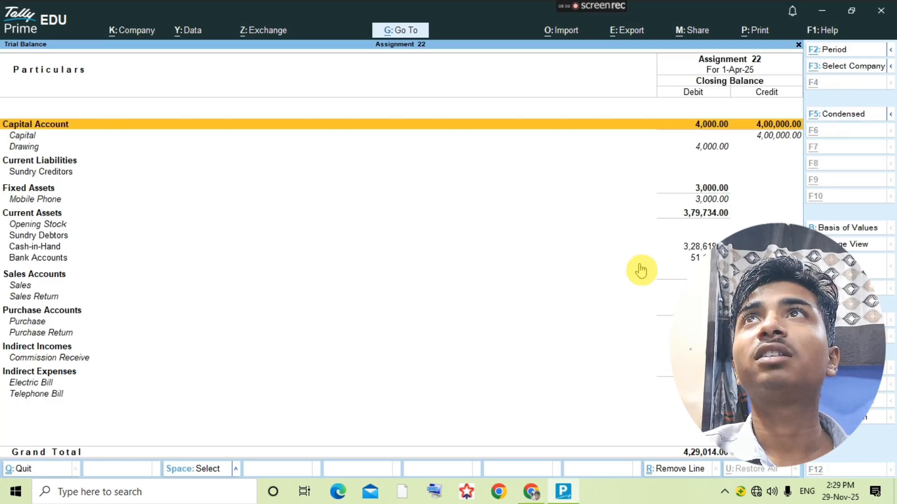
{"action": "key", "text": "alt+Tab"}
{"action": "scroll", "coordinate": [575, 280], "scroll_direction": "up", "scroll_amount": 3}
{"action": "key", "text": "alt+Tab"}
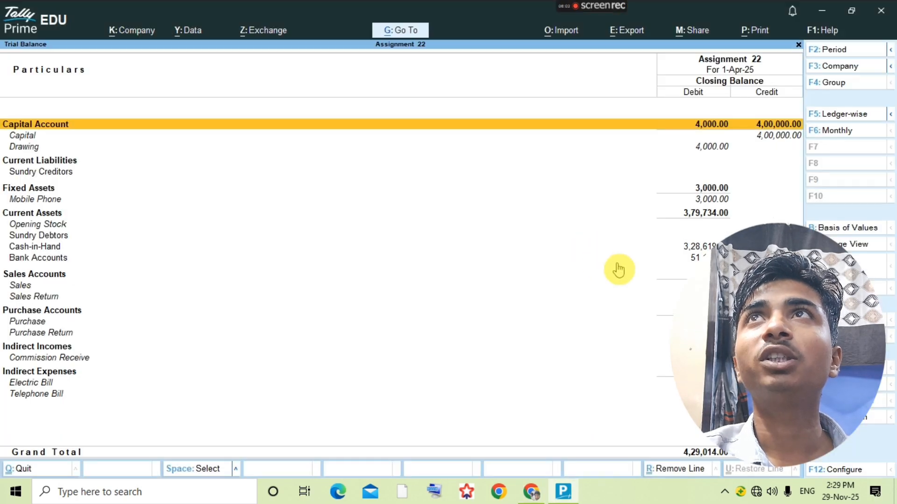
{"action": "key", "text": "alt+Tab"}
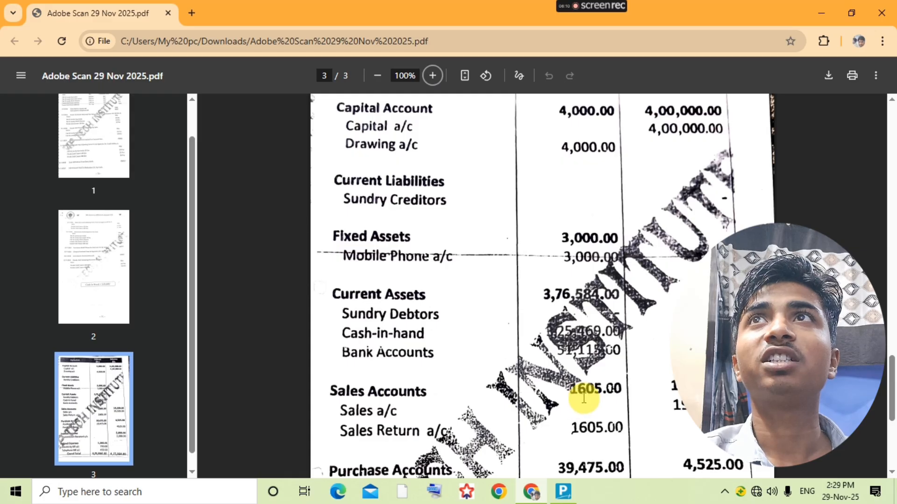
{"action": "key", "text": "alt+Tab"}
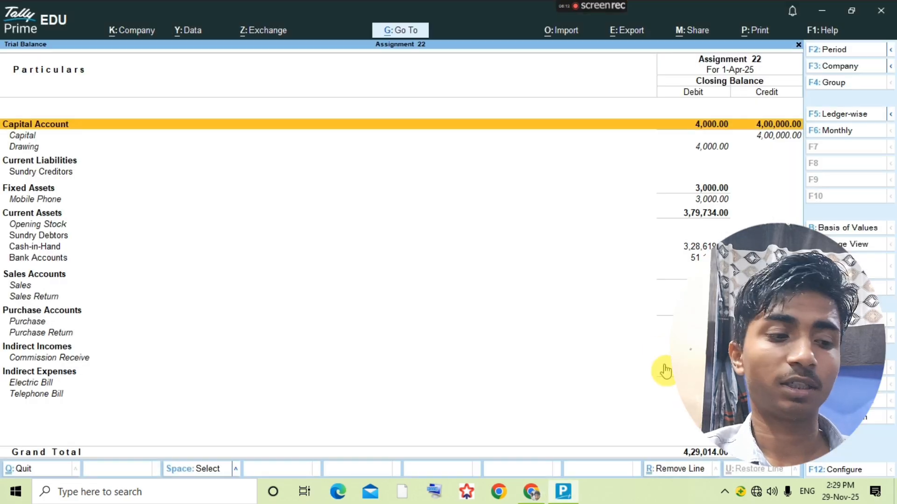
{"action": "key", "text": "alt+Tab"}
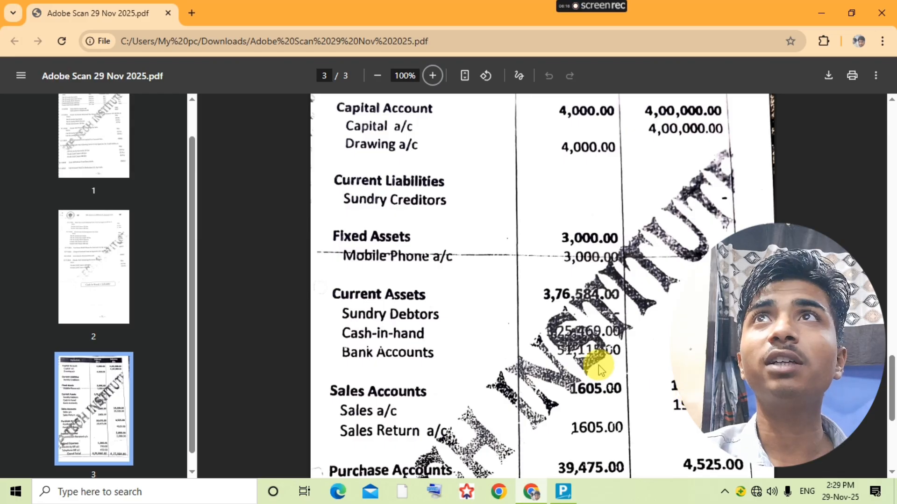
{"action": "key", "text": "alt+Tab"}
- Enter 19 into Tally's calculator below the trial balance, then close it
{"action": "key", "text": "ctrl+n"}
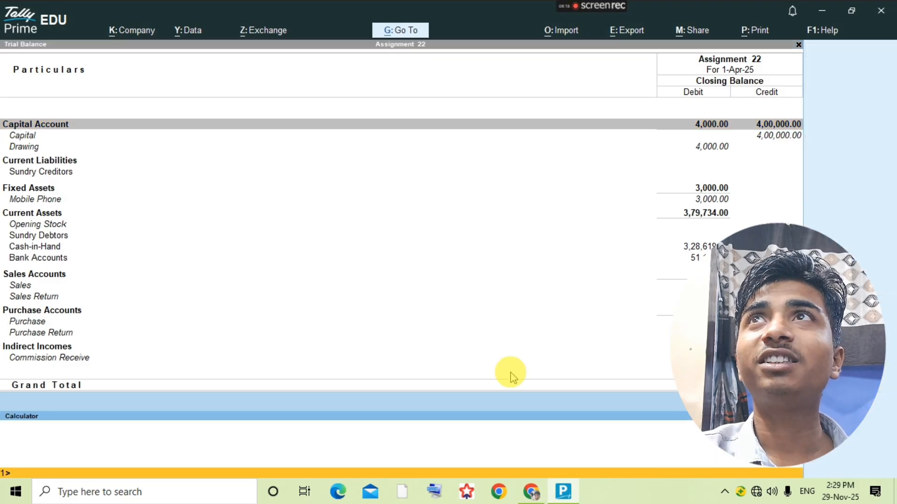
{"action": "type", "text": "19339"}
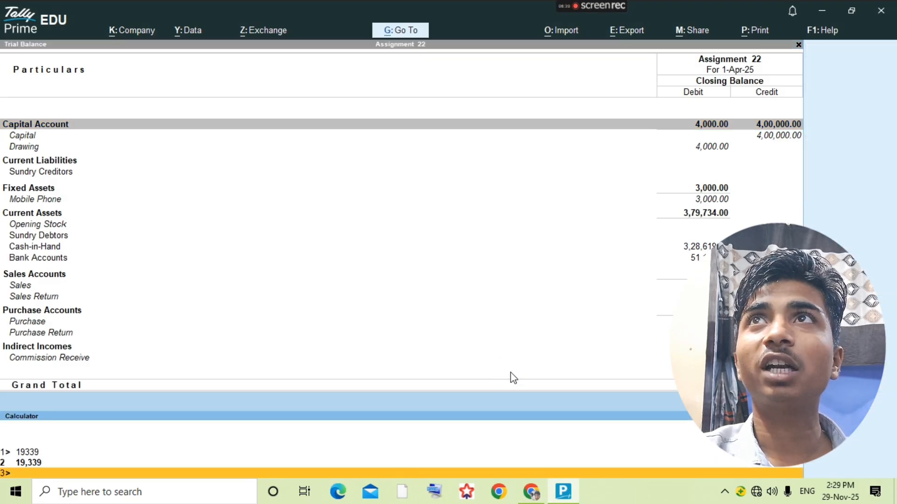
{"action": "key", "text": "ctrl+n"}
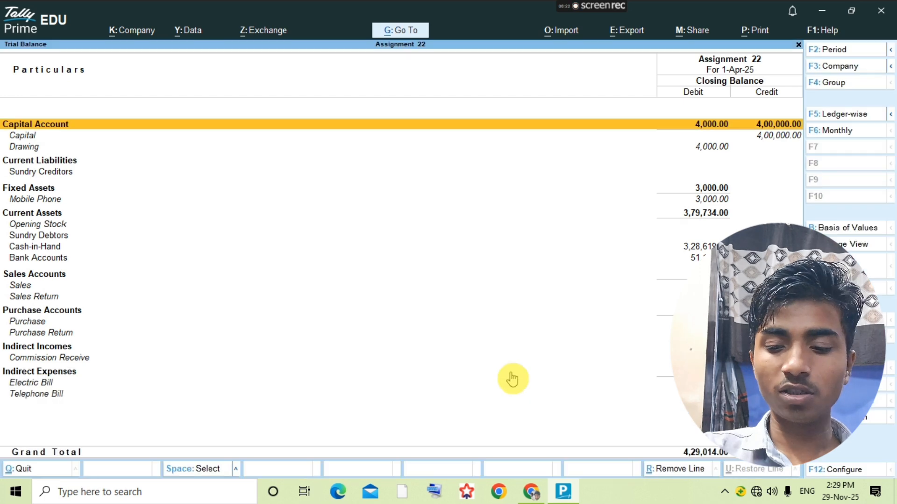
- Drill into the Sales ledger's April vouchers and review Sai Agencies sales voucher No. 2
{"action": "key", "text": "Down"}
{"action": "key", "text": "Down"}
{"action": "key", "text": "Down"}
{"action": "key", "text": "Down"}
{"action": "key", "text": "Down"}
{"action": "key", "text": "Down"}
{"action": "key", "text": "Down"}
{"action": "key", "text": "Down"}
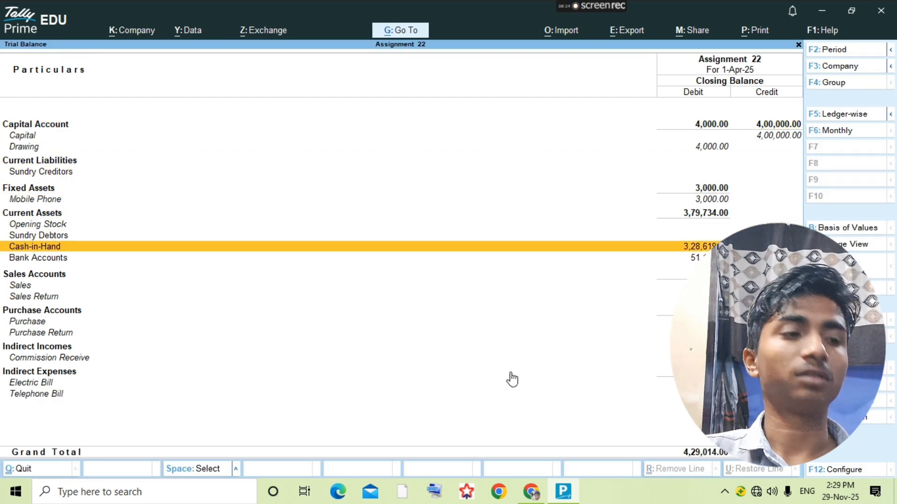
{"action": "key", "text": "Return"}
{"action": "key", "text": "Return"}
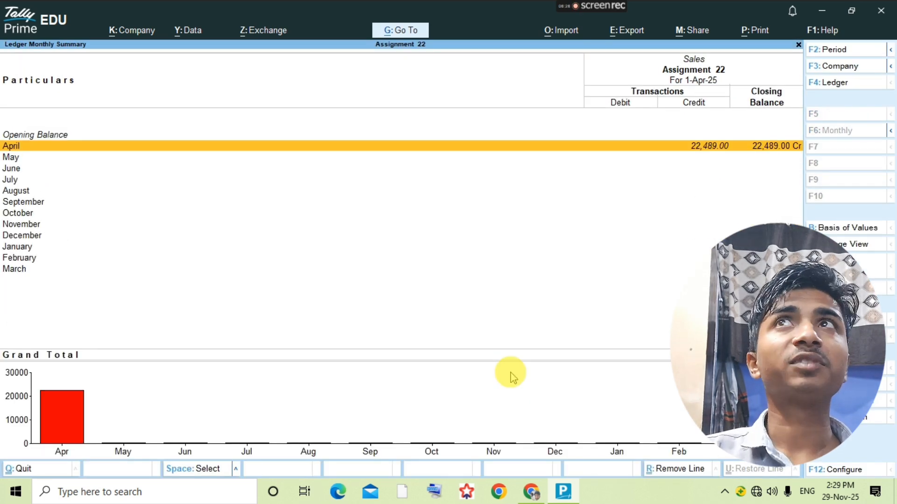
{"action": "key", "text": "Return"}
{"action": "key", "text": "Down"}
{"action": "key", "text": "Down"}
{"action": "key", "text": "Down"}
{"action": "key", "text": "Up"}
{"action": "key", "text": "Down"}
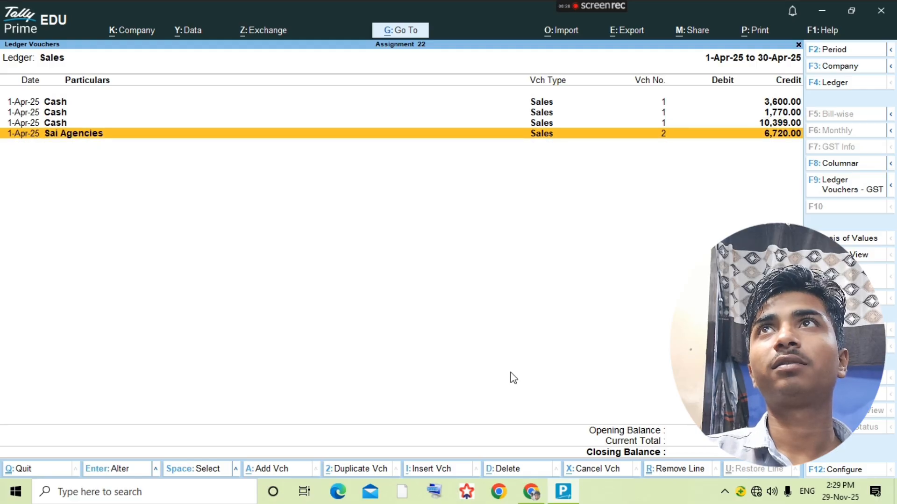
{"action": "key", "text": "Return"}
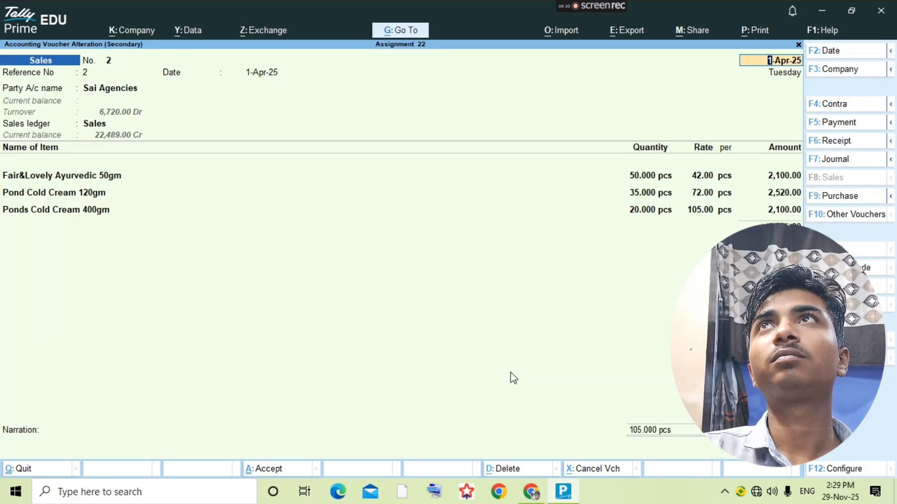
{"action": "key", "text": "Escape"}
- Open cash sales voucher No. 1 to the Ponds Cold Cream 400gm quantity, then view the PDF key
{"action": "key", "text": "Up"}
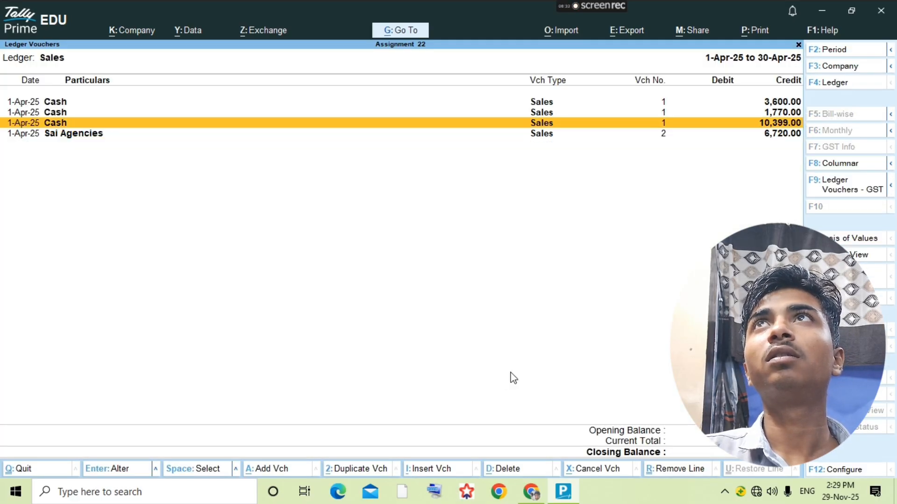
{"action": "key", "text": "Return"}
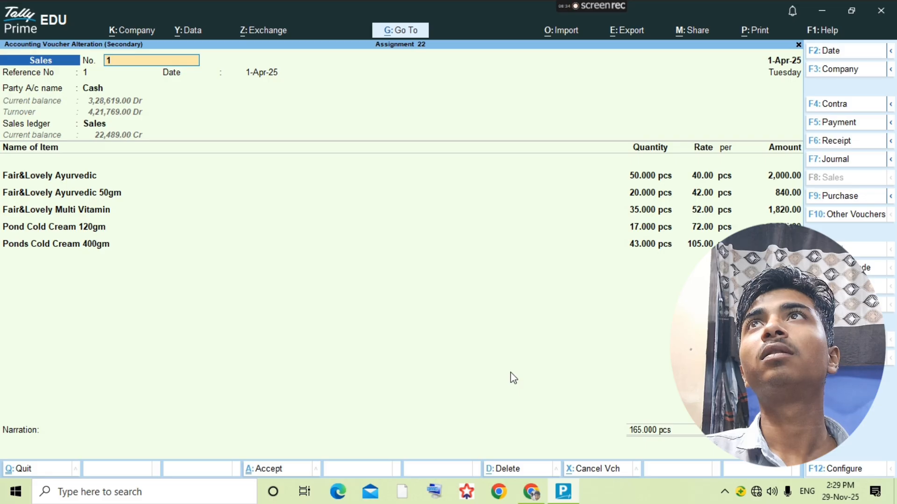
{"action": "key", "text": "Return"}
{"action": "key", "text": "Return"}
{"action": "key", "text": "Return"}
{"action": "key", "text": "Return"}
{"action": "key", "text": "Return"}
{"action": "key", "text": "Return"}
{"action": "key", "text": "Return"}
{"action": "key", "text": "Return"}
{"action": "key", "text": "Return"}
{"action": "key", "text": "Return"}
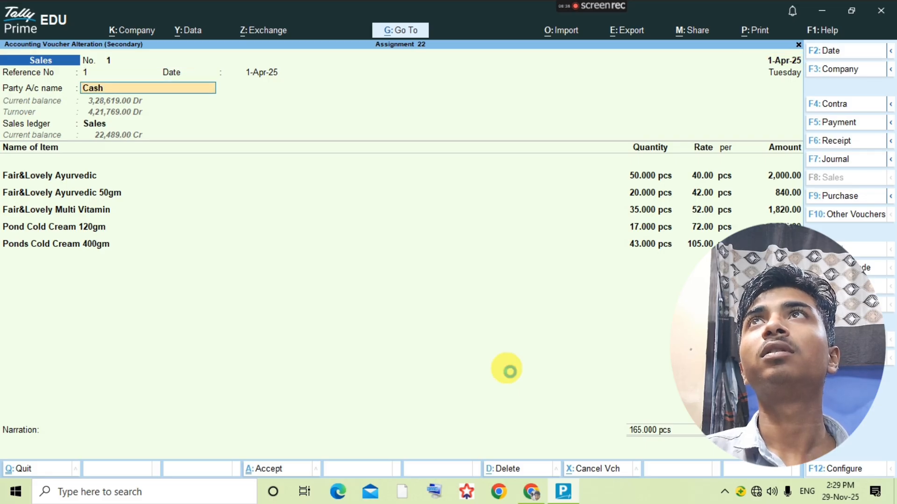
{"action": "key", "text": "Return"}
{"action": "key", "text": "Return"}
{"action": "key", "text": "Return"}
{"action": "key", "text": "Return"}
{"action": "key", "text": "Return"}
{"action": "key", "text": "Return"}
{"action": "key", "text": "Return"}
{"action": "key", "text": "Return"}
{"action": "key", "text": "Return"}
{"action": "key", "text": "Return"}
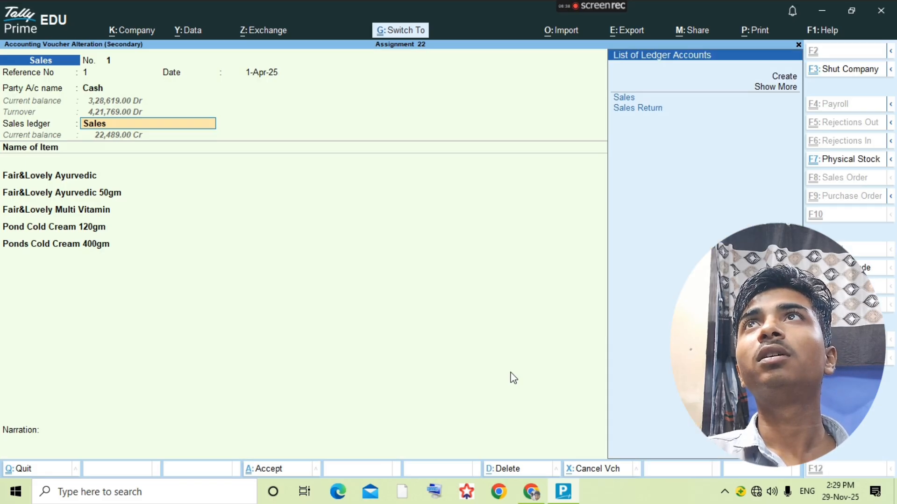
{"action": "key", "text": "Return"}
{"action": "key", "text": "Return"}
{"action": "key", "text": "Return"}
{"action": "key", "text": "Return"}
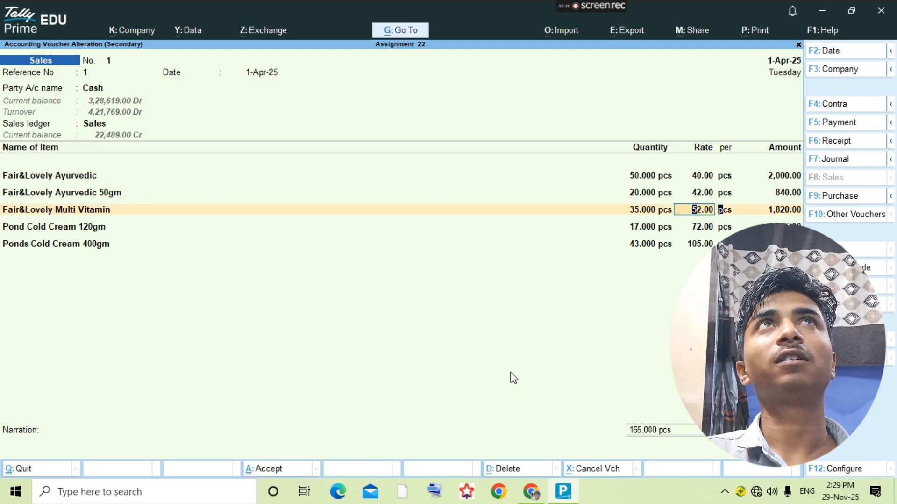
{"action": "left_click", "coordinate": [512, 374]}
{"action": "key", "text": "Return"}
{"action": "key", "text": "Return"}
{"action": "key", "text": "Return"}
{"action": "key", "text": "Return"}
{"action": "key", "text": "Return"}
{"action": "key", "text": "Return"}
{"action": "key", "text": "Return"}
{"action": "key", "text": "Return"}
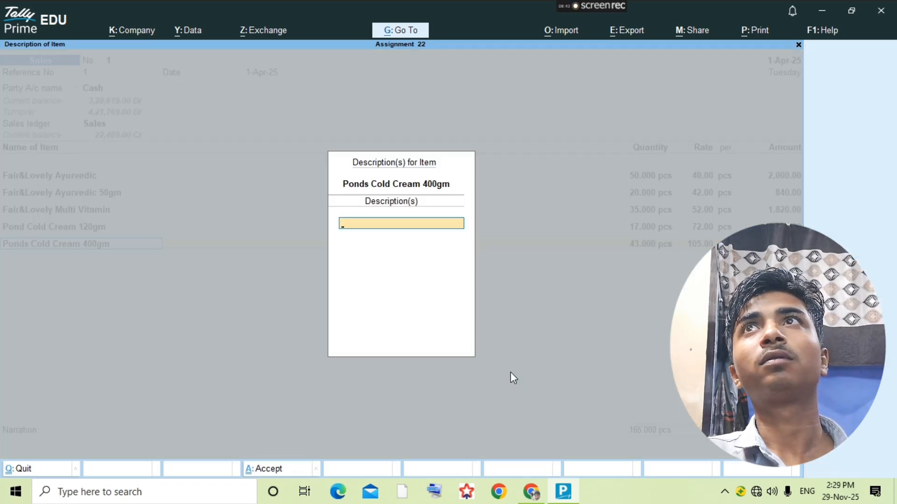
{"action": "key", "text": "Return"}
{"action": "key", "text": "alt+Tab"}
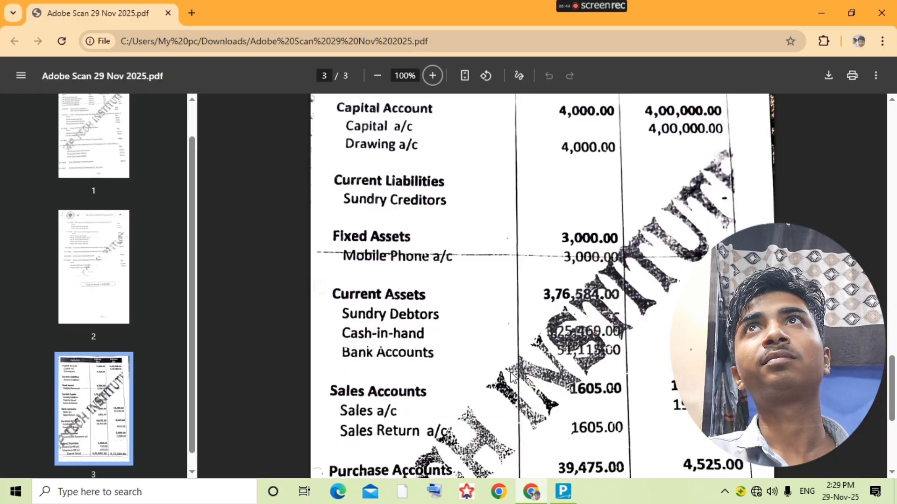
- Zoom the answer key to 150% on page 2, showing the 15-7-2018 cash sale
{"action": "scroll", "coordinate": [485, 336], "scroll_direction": "up", "scroll_amount": 15}
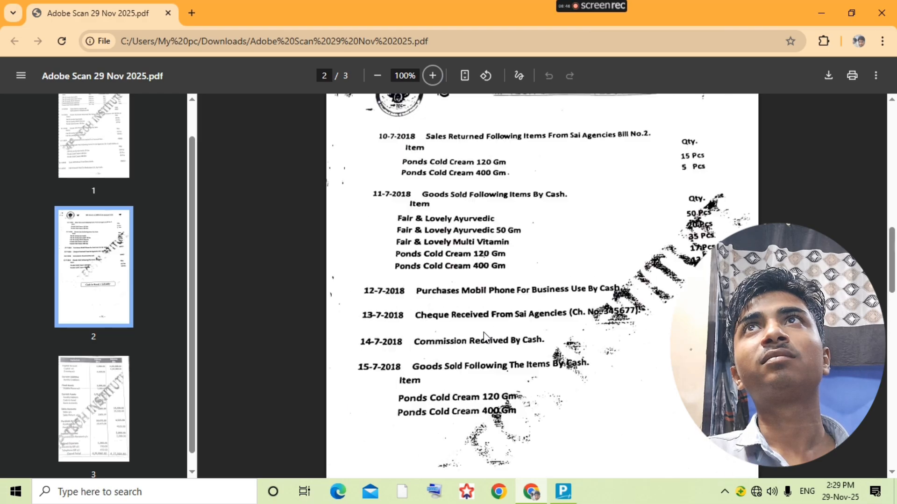
{"action": "scroll", "coordinate": [663, 327], "scroll_direction": "down", "scroll_amount": 2}
{"action": "scroll", "coordinate": [666, 373], "scroll_direction": "down", "scroll_amount": 1}
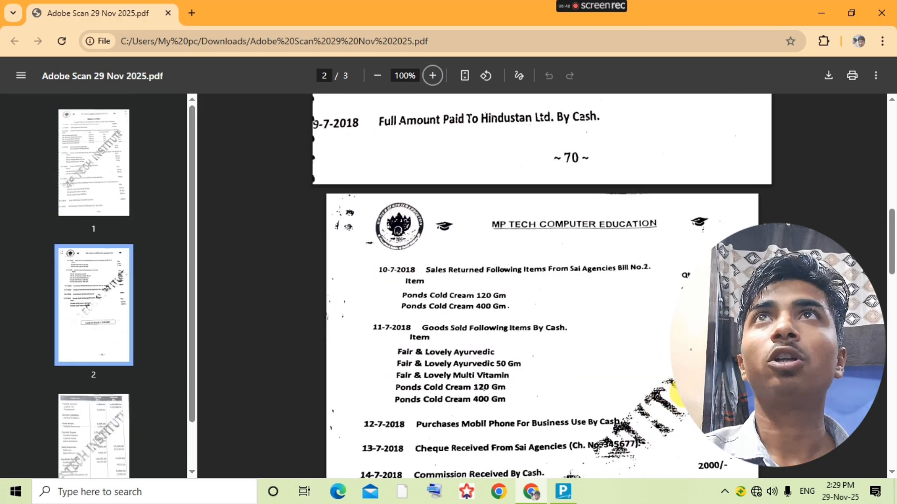
{"action": "left_click", "coordinate": [433, 75]}
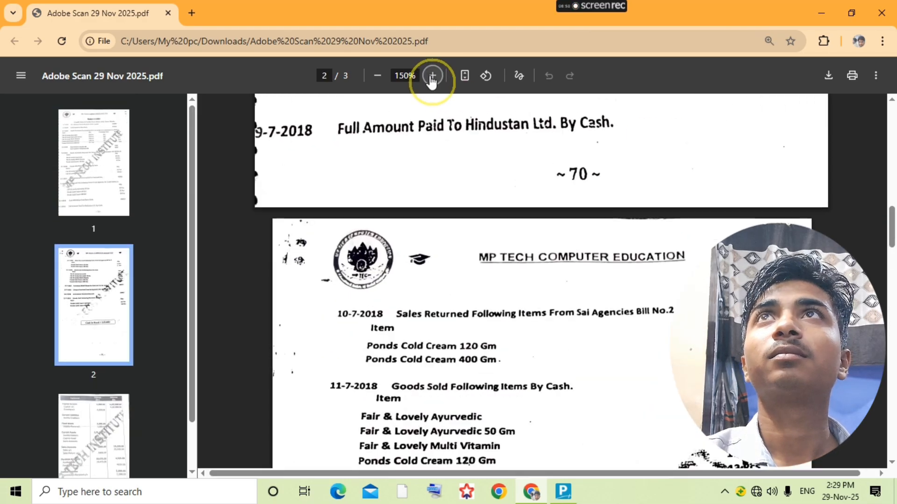
{"action": "scroll", "coordinate": [603, 280], "scroll_direction": "down", "scroll_amount": 3}
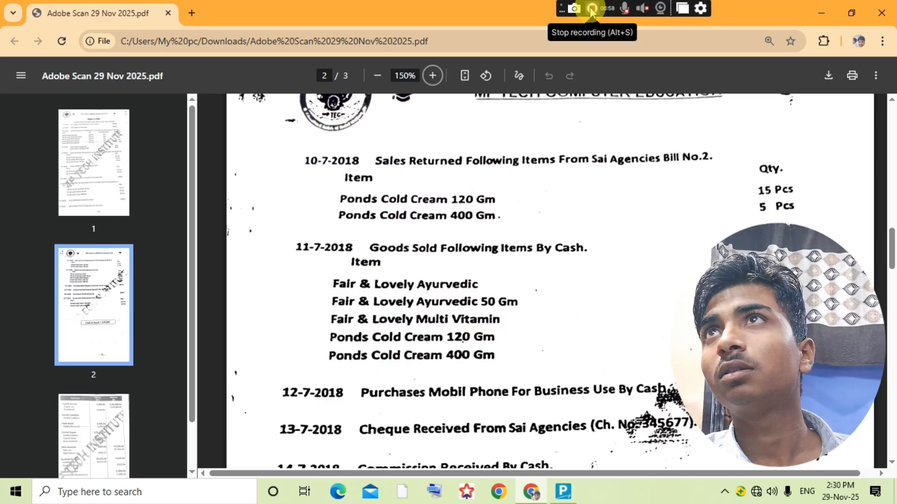
- In Tally, drill from the trial balance's Sales Accounts into the Sales ledger's April vouchers
{"action": "left_click", "coordinate": [590, 7]}
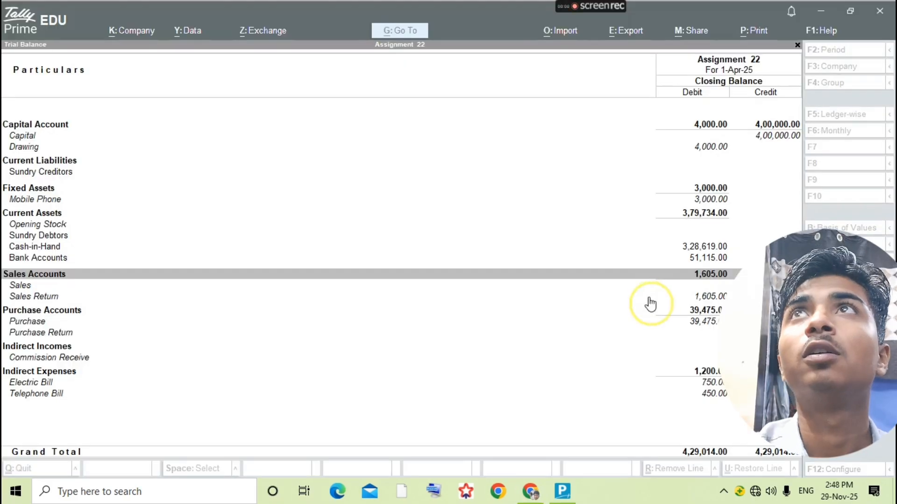
{"action": "left_click", "coordinate": [720, 294]}
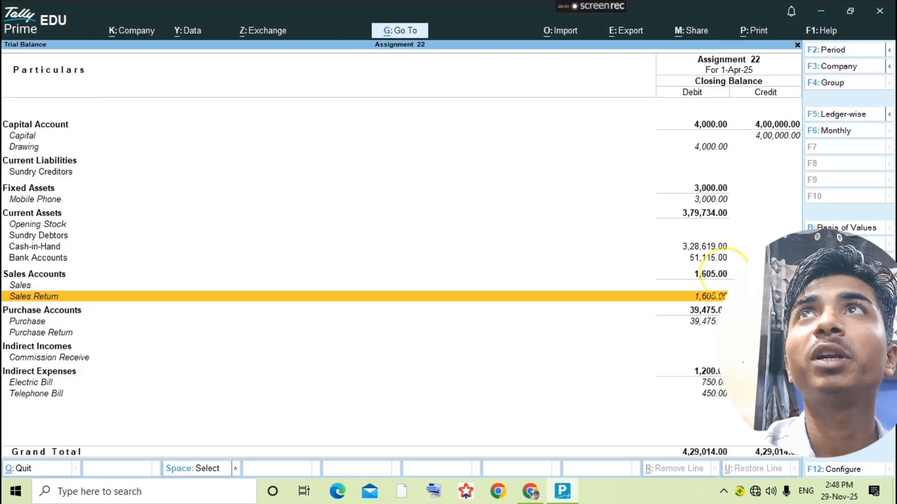
{"action": "left_click", "coordinate": [720, 272]}
{"action": "left_click", "coordinate": [701, 270]}
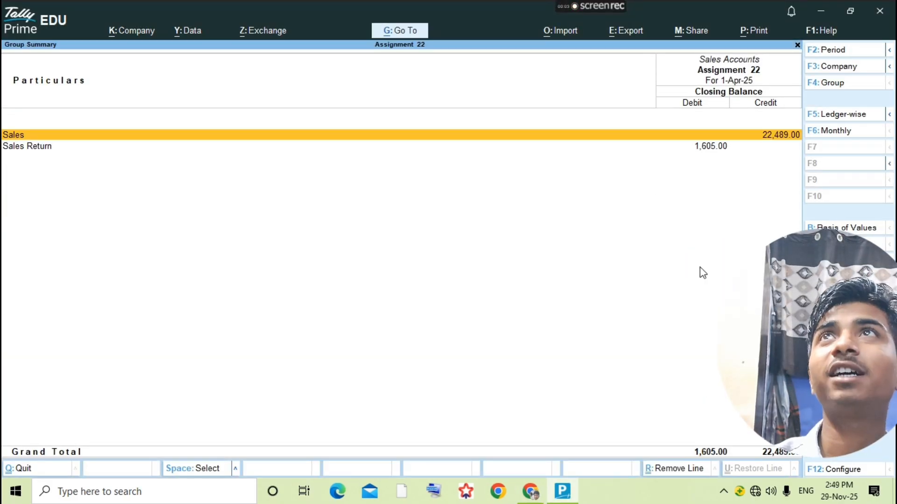
{"action": "key", "text": "Return"}
{"action": "key", "text": "Return"}
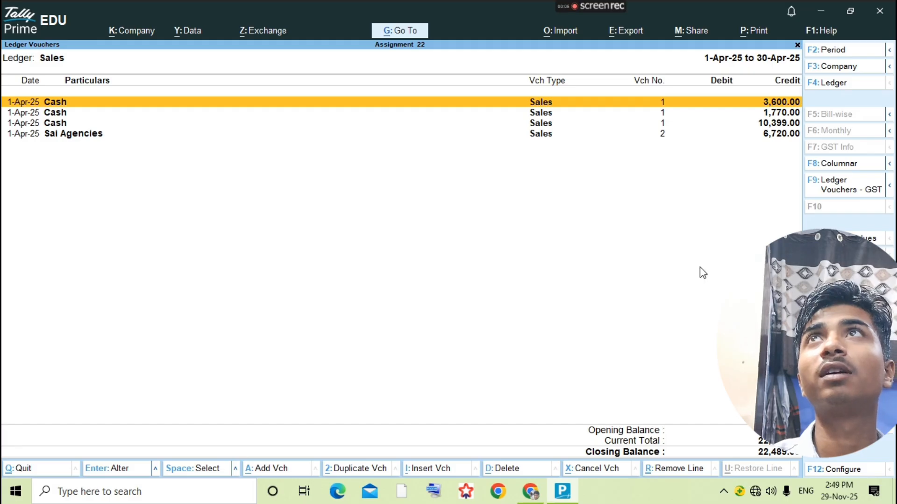
{"action": "key", "text": "alt+Tab"}
- Scroll the answer key past page 3's Sales Accounts, then back to the 10-7 and 11-7-2018 entries
{"action": "scroll", "coordinate": [541, 261], "scroll_direction": "down", "scroll_amount": 10}
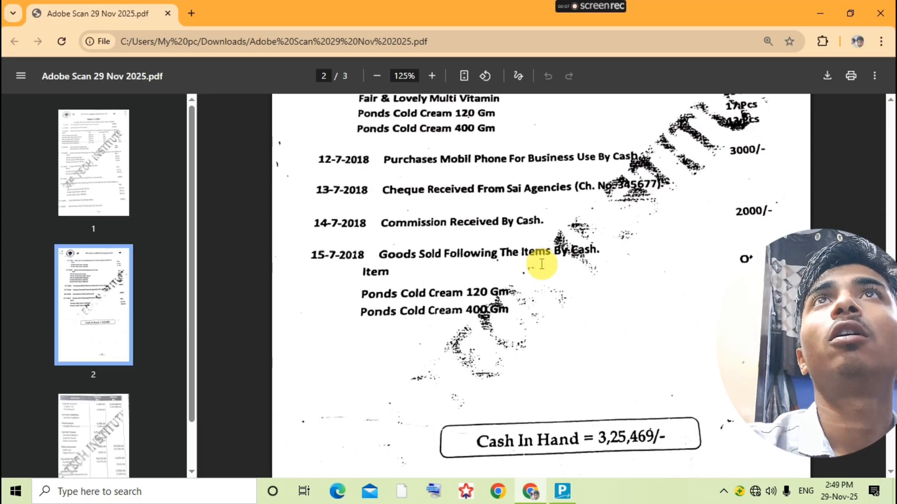
{"action": "scroll", "coordinate": [542, 264], "scroll_direction": "down", "scroll_amount": 10}
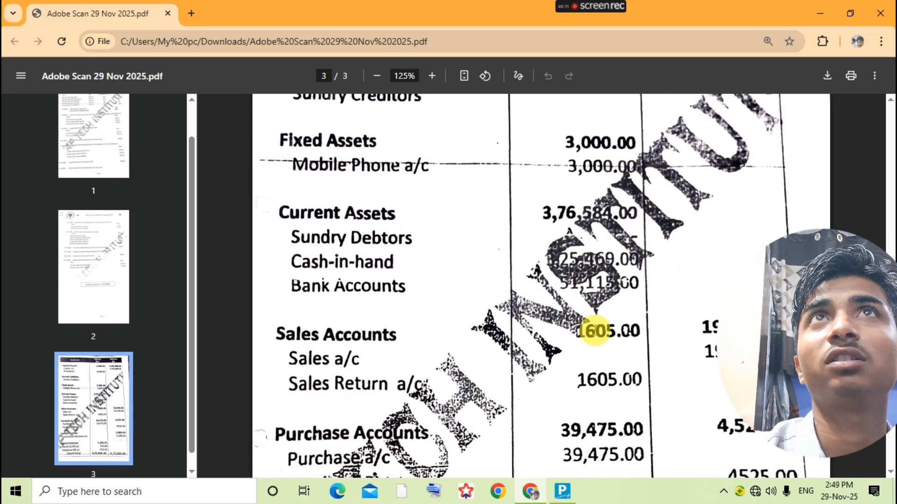
{"action": "key", "text": "alt+Tab"}
{"action": "key", "text": "alt+Tab"}
{"action": "scroll", "coordinate": [553, 312], "scroll_direction": "up", "scroll_amount": 10}
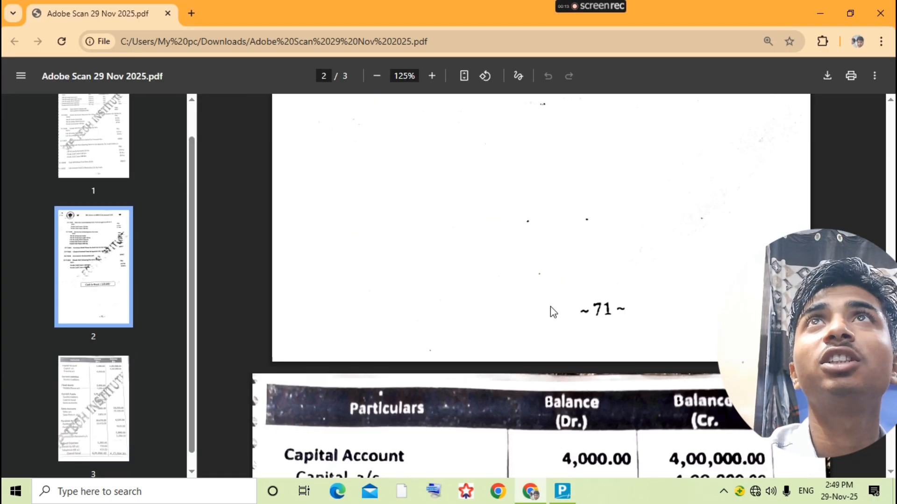
{"action": "scroll", "coordinate": [553, 311], "scroll_direction": "up", "scroll_amount": 15}
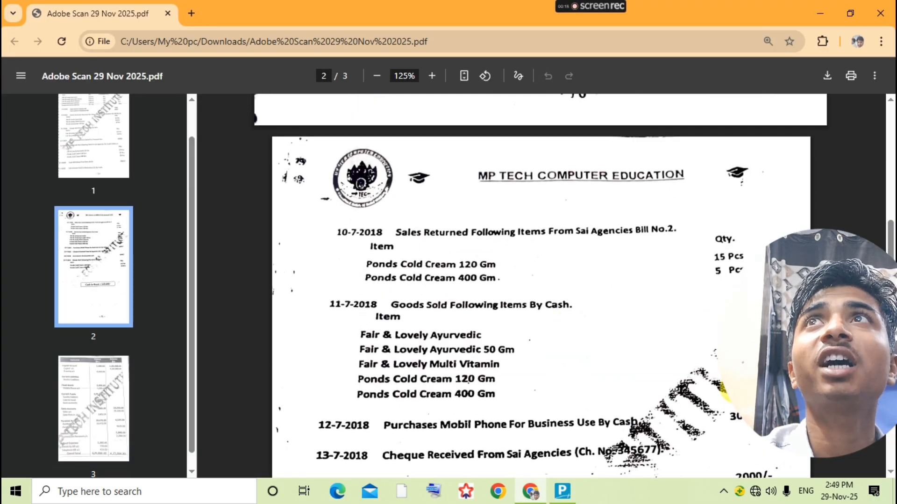
{"action": "scroll", "coordinate": [574, 285], "scroll_direction": "down", "scroll_amount": 2}
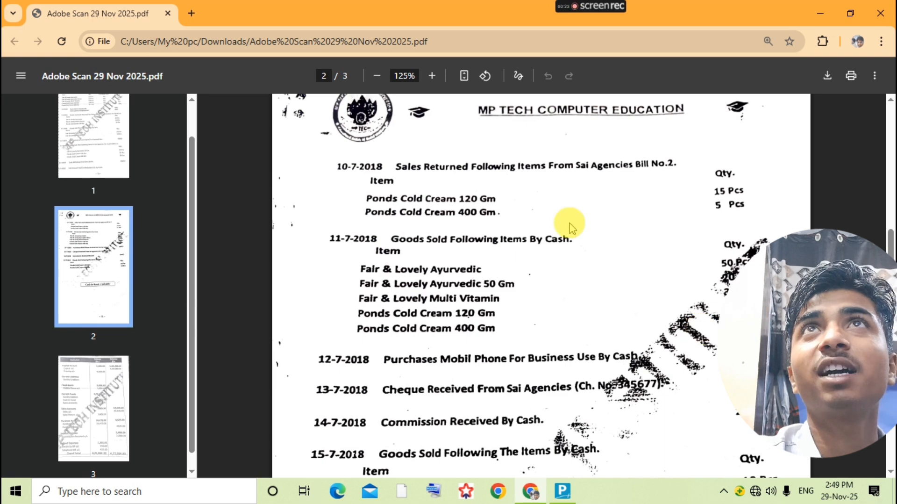
- Change Ponds Cold Cream 400gm in the 10,399 cash sale to 13 pcs, then return to the trial balance
{"action": "key", "text": "alt+Tab"}
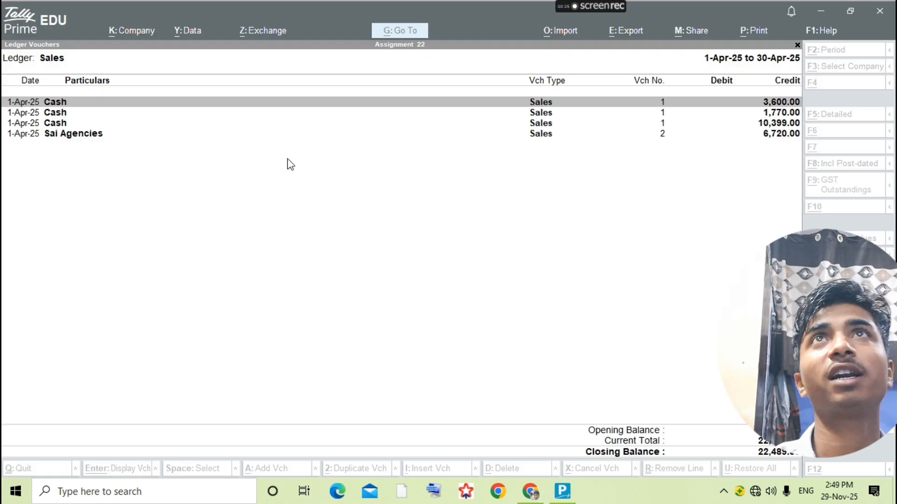
{"action": "key", "text": "Down"}
{"action": "key", "text": "Down"}
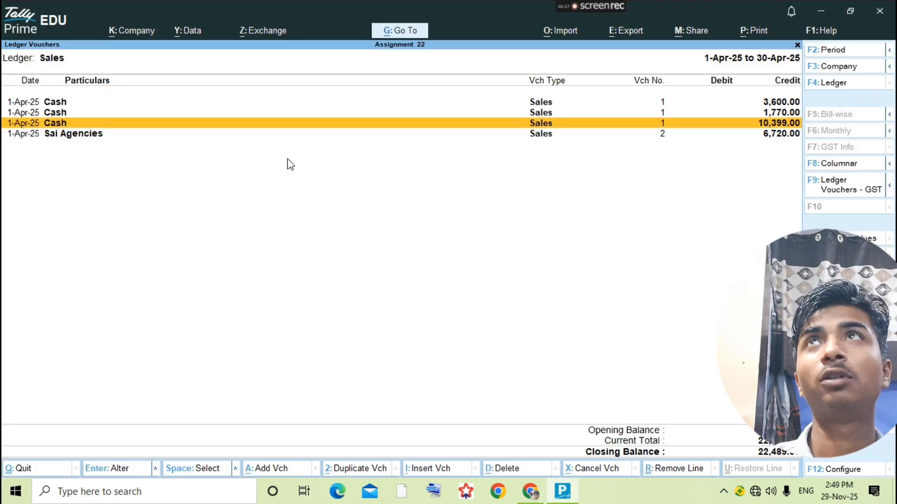
{"action": "key", "text": "Return"}
{"action": "key", "text": "Return"}
{"action": "key", "text": "Return"}
{"action": "key", "text": "Return"}
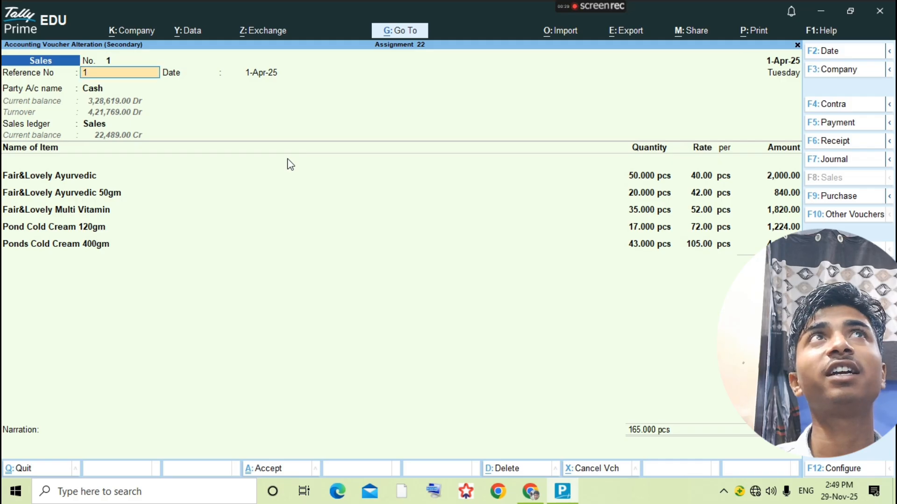
{"action": "key", "text": "Return"}
{"action": "key", "text": "Return"}
{"action": "key", "text": "Return"}
{"action": "key", "text": "Return"}
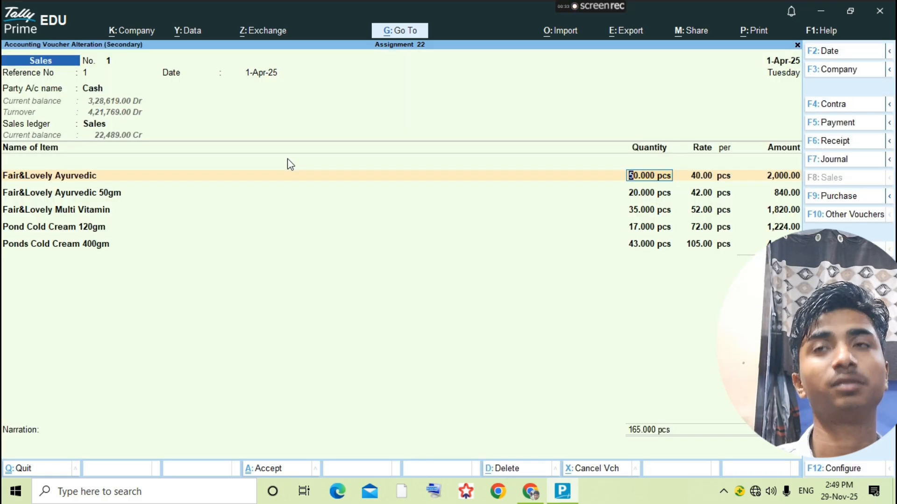
{"action": "key", "text": "Down"}
{"action": "key", "text": "Down"}
{"action": "key", "text": "Down"}
{"action": "key", "text": "Down"}
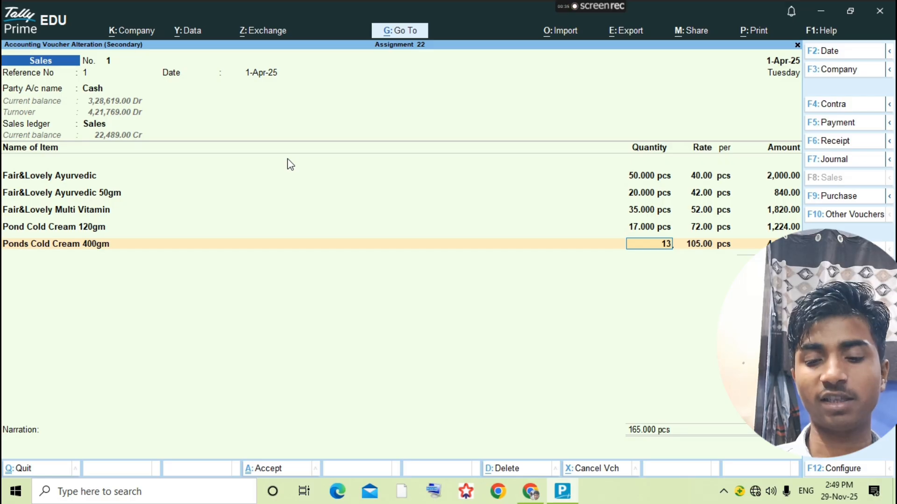
{"action": "key", "text": "ctrl"}
{"action": "key", "text": "Escape"}
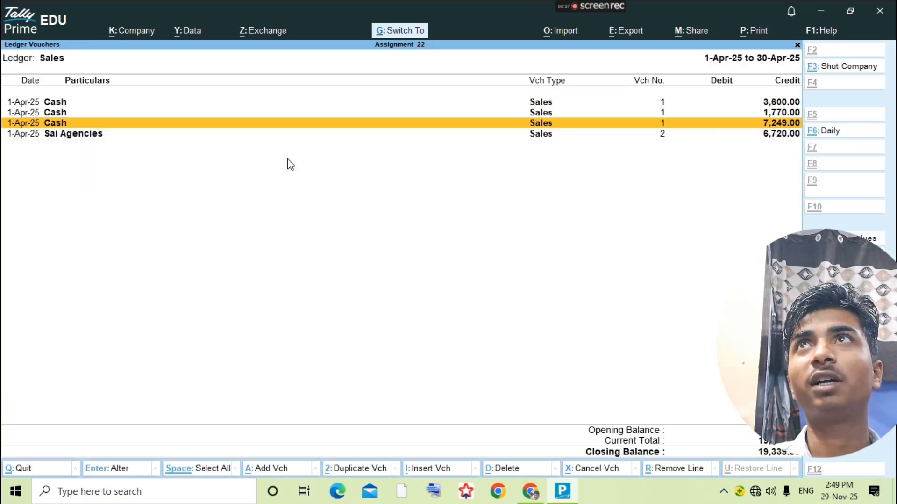
{"action": "key", "text": "Escape"}
{"action": "key", "text": "Escape"}
{"action": "key", "text": "Escape"}
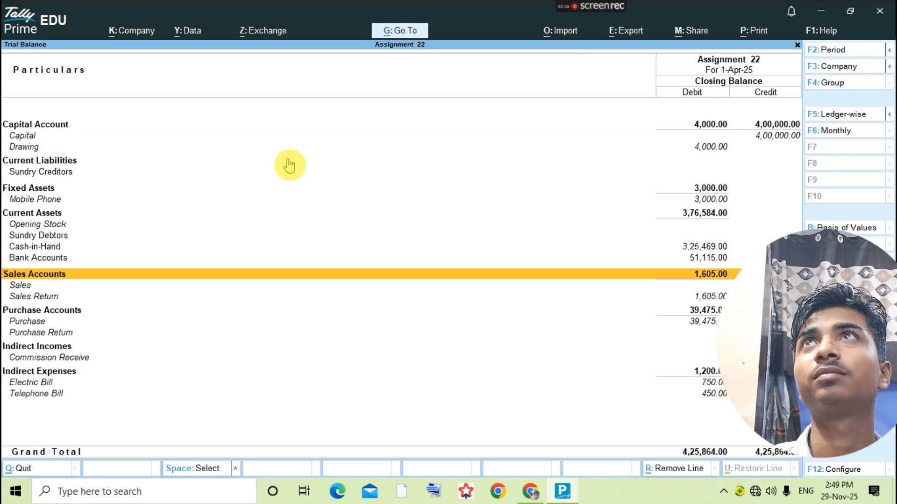
{"action": "key", "text": "alt+Tab"}
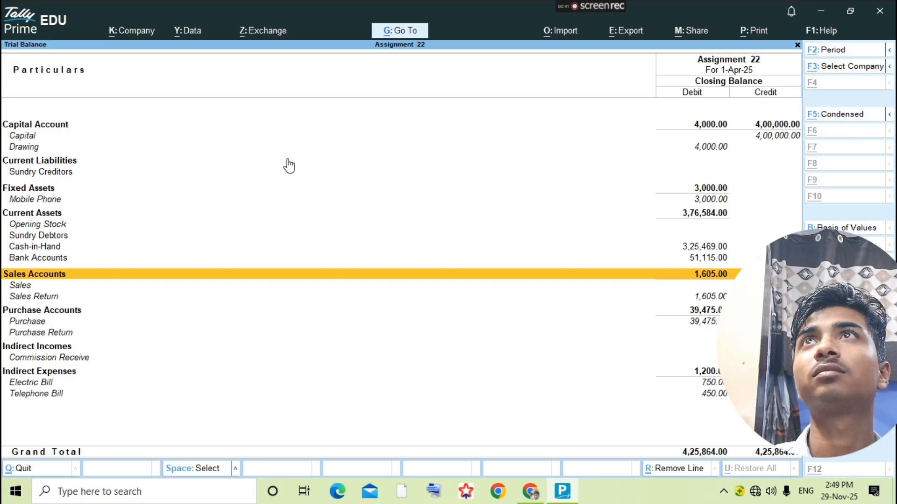
{"action": "scroll", "coordinate": [556, 226], "scroll_direction": "down", "scroll_amount": 20}
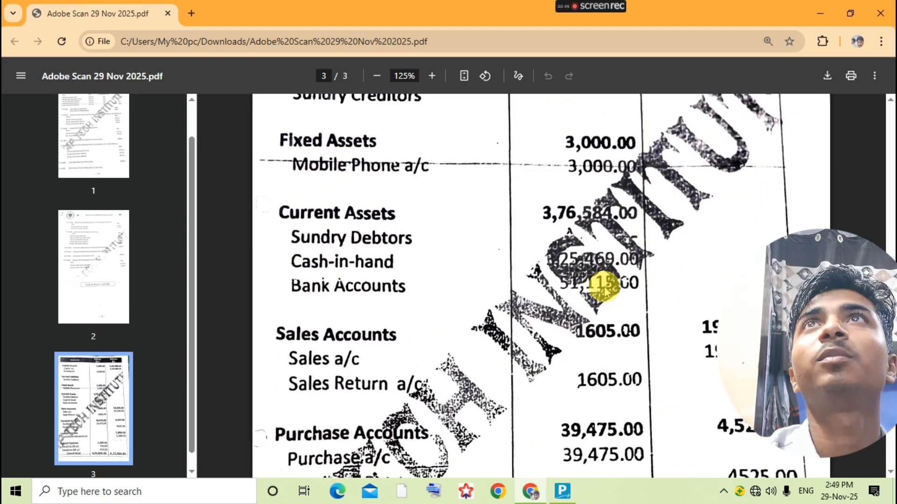
{"action": "key", "text": "alt+Tab"}
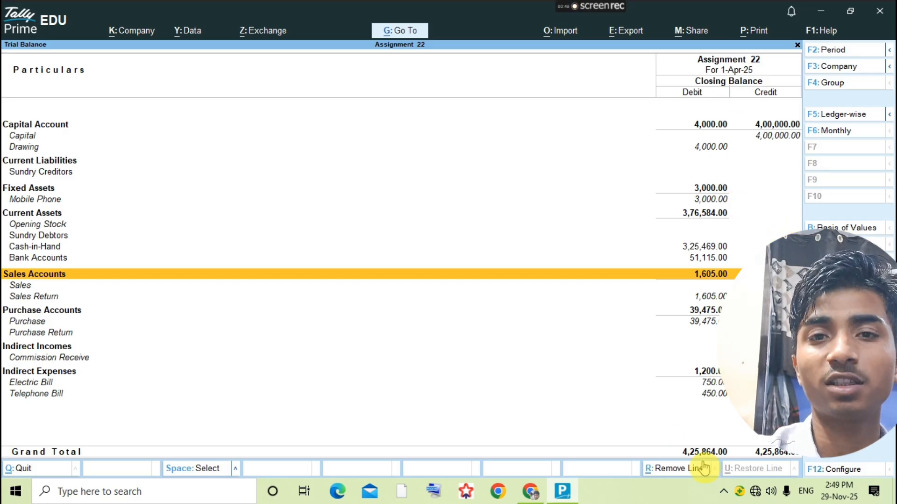
{"action": "key", "text": "alt+Tab"}
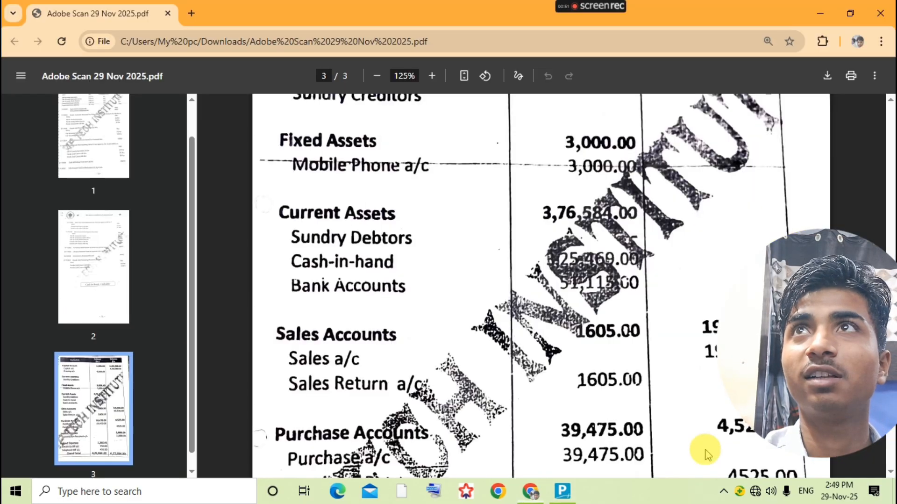
{"action": "scroll", "coordinate": [650, 411], "scroll_direction": "down", "scroll_amount": 6}
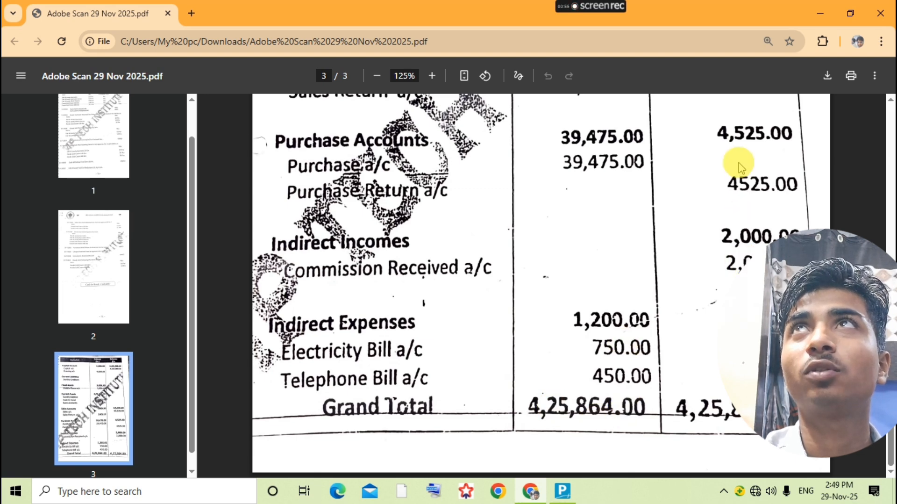
{"action": "key", "text": "alt+Tab"}
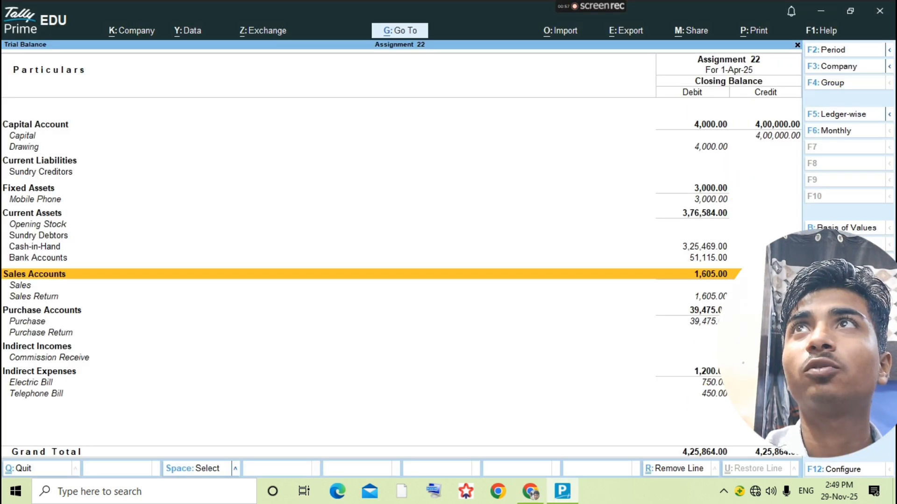
{"action": "key", "text": "alt+Tab"}
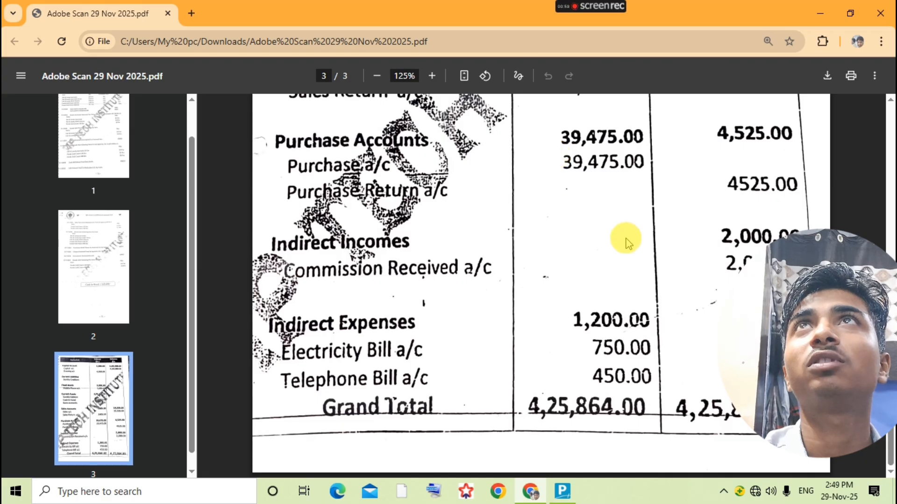
{"action": "scroll", "coordinate": [645, 257], "scroll_direction": "up", "scroll_amount": 3}
{"action": "key", "text": "alt+Tab"}
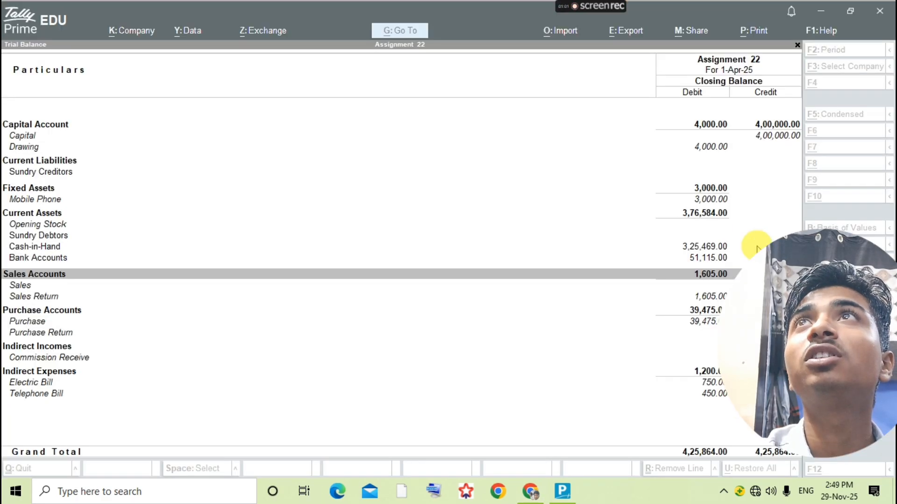
{"action": "key", "text": "alt+Tab"}
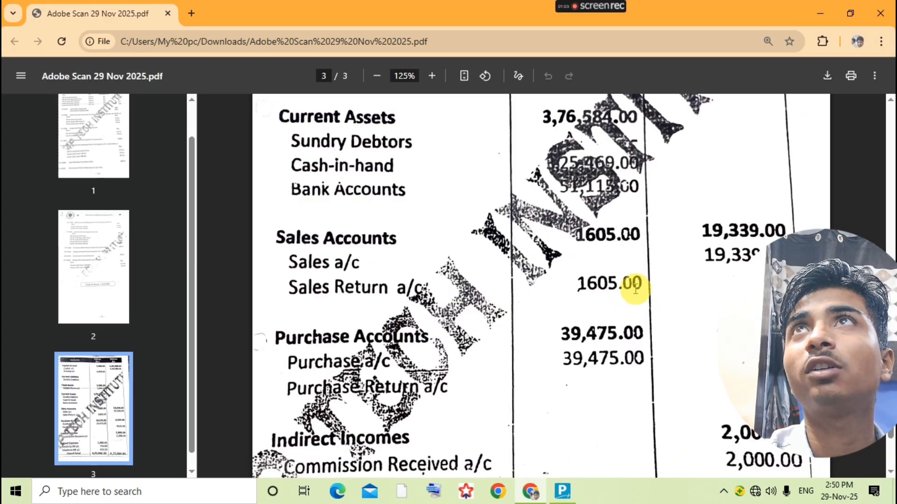
{"action": "scroll", "coordinate": [584, 281], "scroll_direction": "up", "scroll_amount": 3}
{"action": "key", "text": "alt+Tab"}
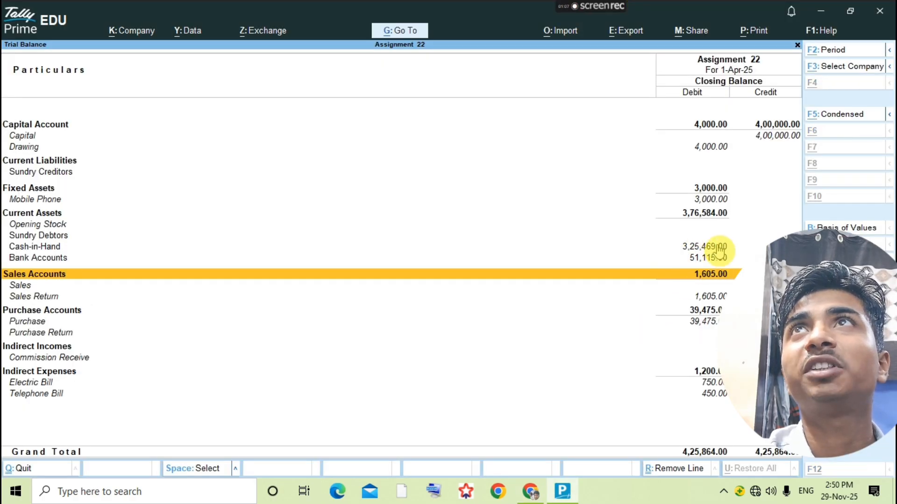
{"action": "key", "text": "alt+Tab"}
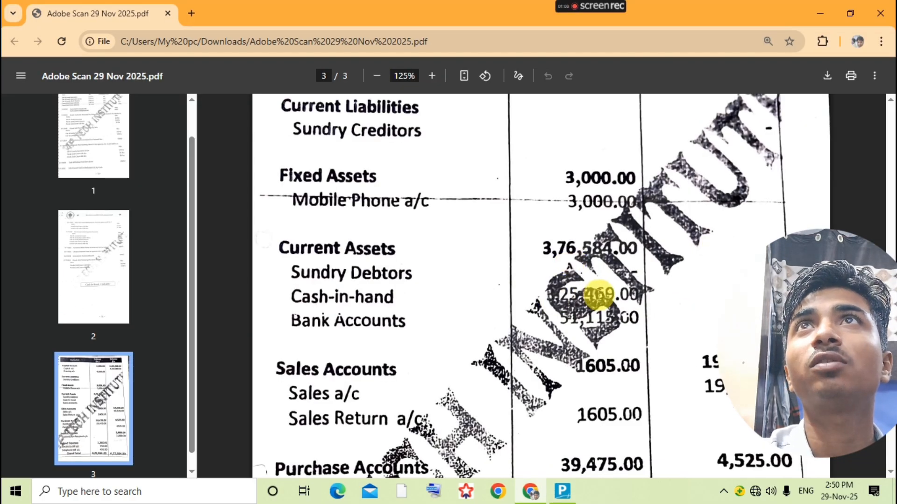
{"action": "key", "text": "alt+Tab"}
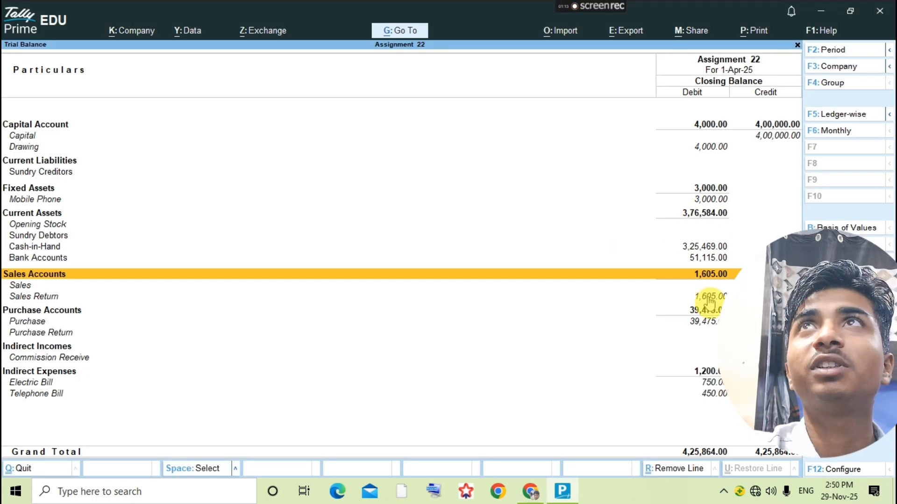
{"action": "key", "text": "alt+Tab"}
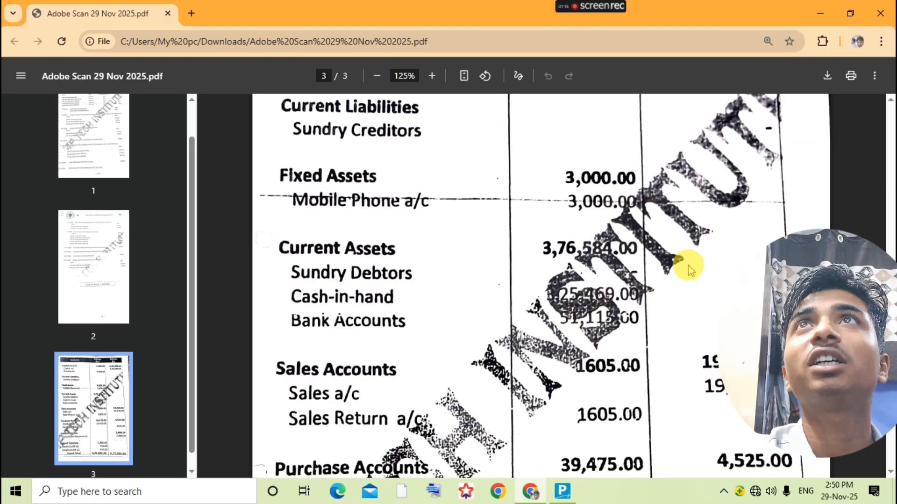
{"action": "key", "text": "alt+Tab"}
{"action": "key", "text": "Up"}
{"action": "key", "text": "Up"}
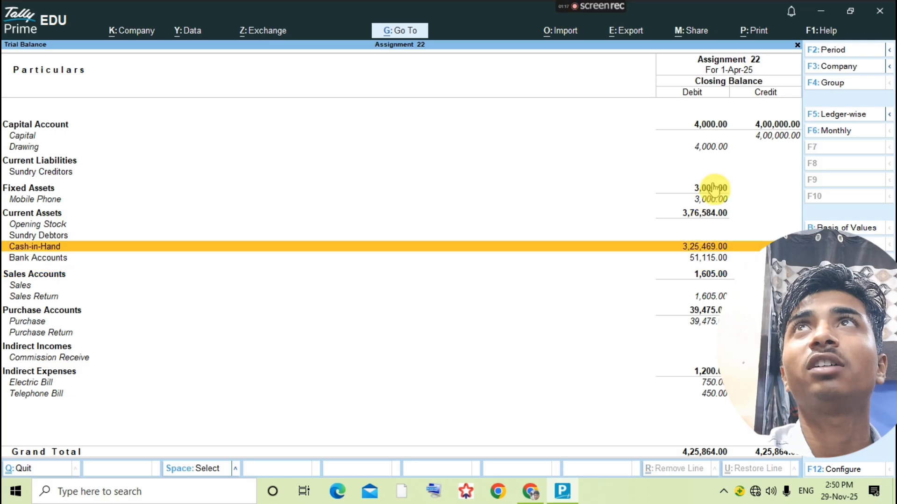
{"action": "key", "text": "alt+Tab"}
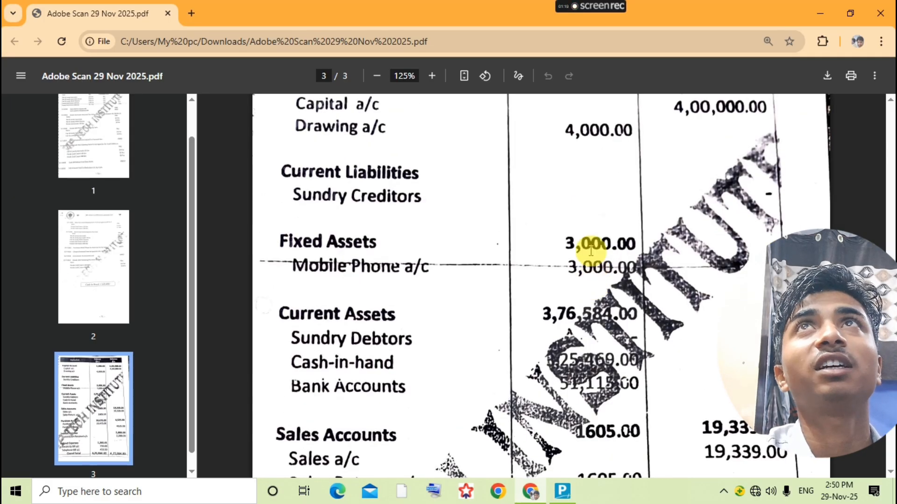
{"action": "scroll", "coordinate": [582, 184], "scroll_direction": "up", "scroll_amount": 3}
{"action": "key", "text": "alt+Tab"}
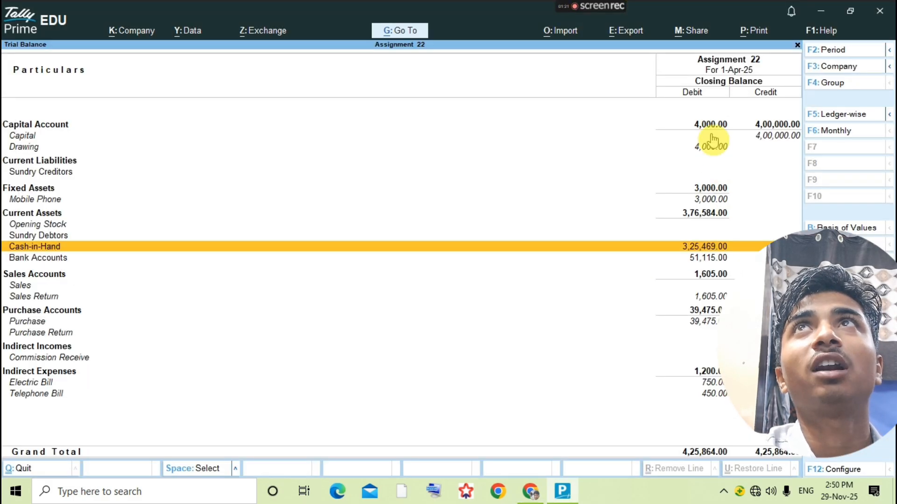
{"action": "key", "text": "Down"}
{"action": "key", "text": "Down"}
{"action": "key", "text": "Down"}
{"action": "key", "text": "Down"}
{"action": "key", "text": "Down"}
{"action": "key", "text": "Down"}
{"action": "key", "text": "Down"}
{"action": "key", "text": "Down"}
{"action": "key", "text": "Down"}
{"action": "key", "text": "Down"}
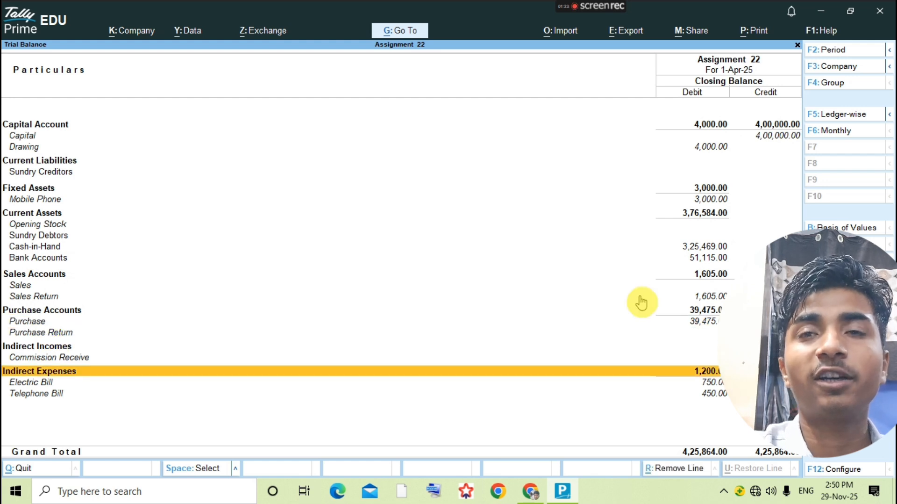
{"action": "key", "text": "Up"}
{"action": "key", "text": "Up"}
{"action": "key", "text": "Up"}
{"action": "key", "text": "Up"}
{"action": "key", "text": "Up"}
{"action": "key", "text": "Up"}
{"action": "key", "text": "Up"}
{"action": "key", "text": "Up"}
{"action": "key", "text": "Up"}
{"action": "key", "text": "Up"}
{"action": "key", "text": "Up"}
{"action": "key", "text": "Up"}
{"action": "key", "text": "Up"}
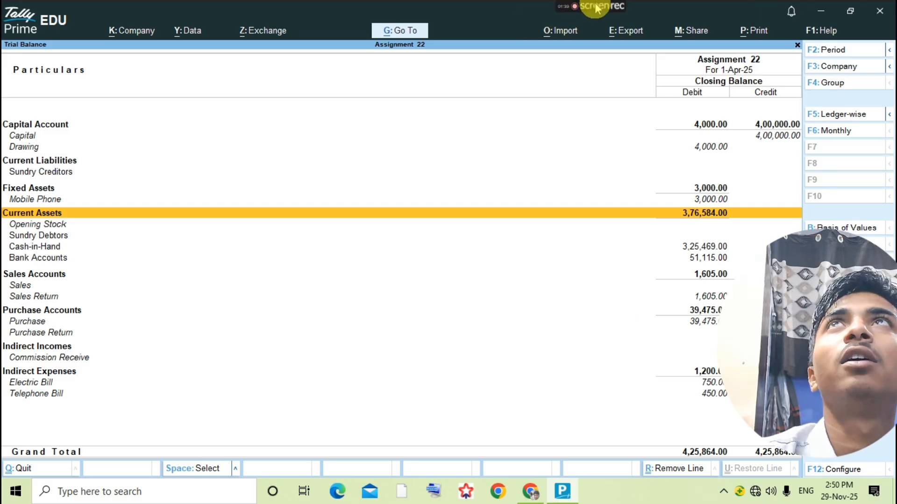
{"action": "mouse_move", "coordinate": [591, 8]}
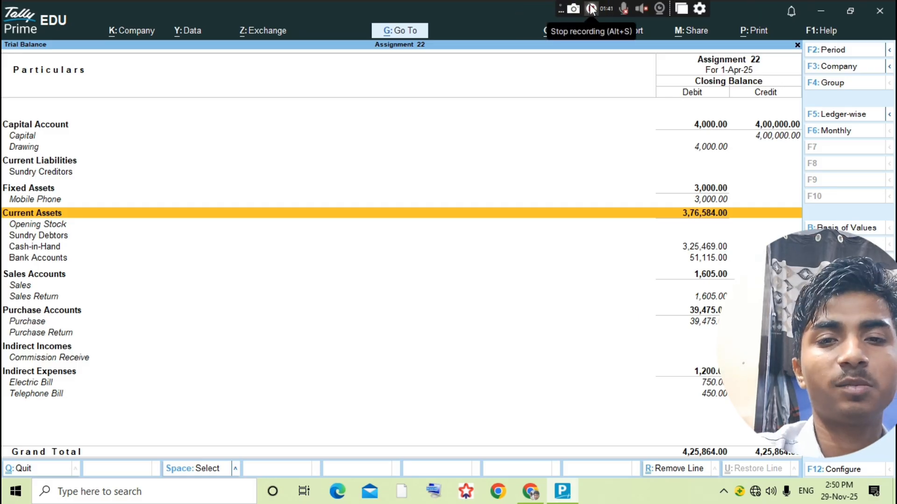